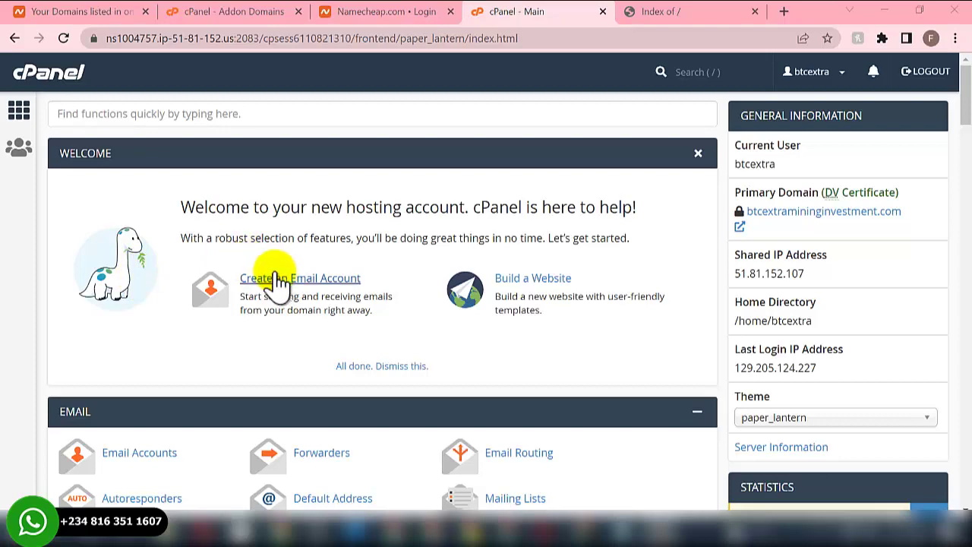
Visit the Namecheap account and home pages, then return to the cPanel main page.
scroll(163, 285, "down", 10)
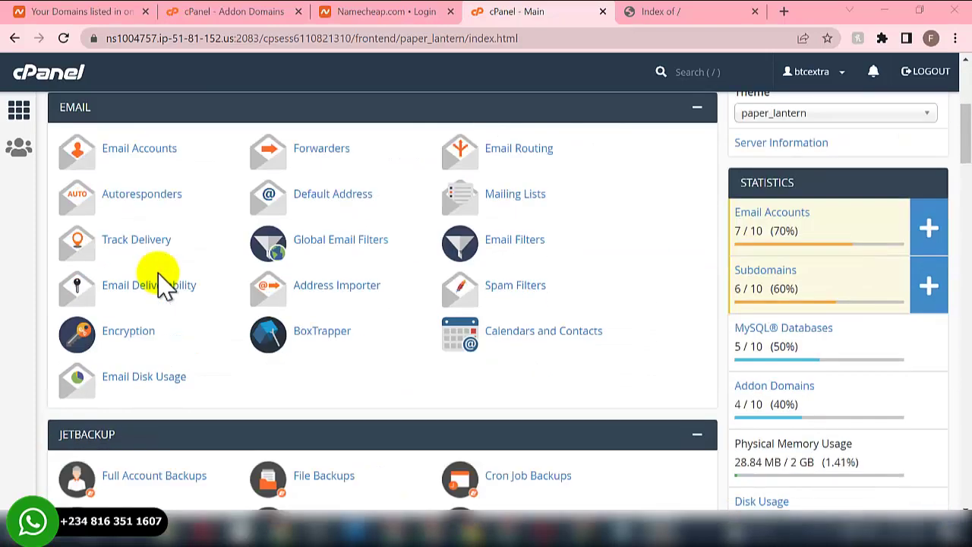
scroll(164, 285, "down", 3)
scroll(163, 284, "up", 6)
scroll(164, 285, "up", 10)
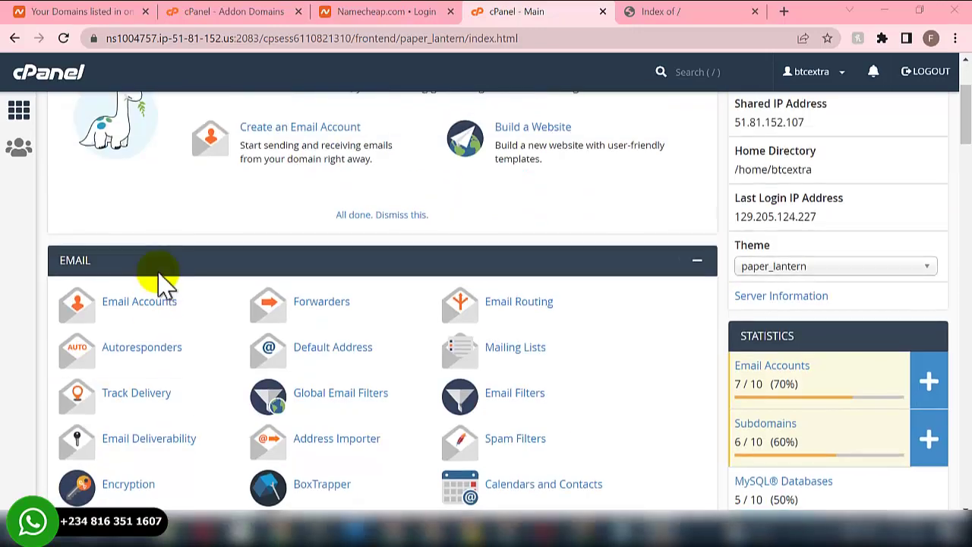
left_click(421, 12)
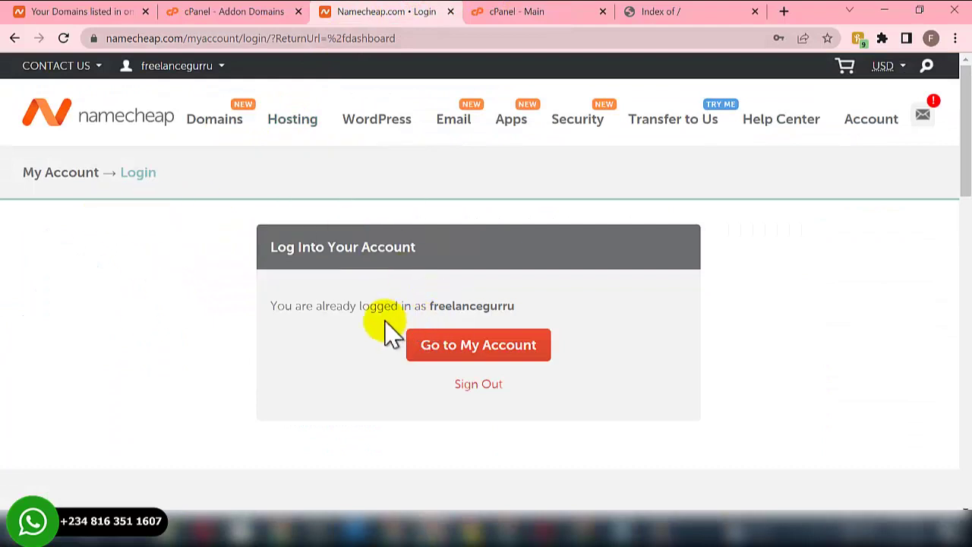
left_click(116, 123)
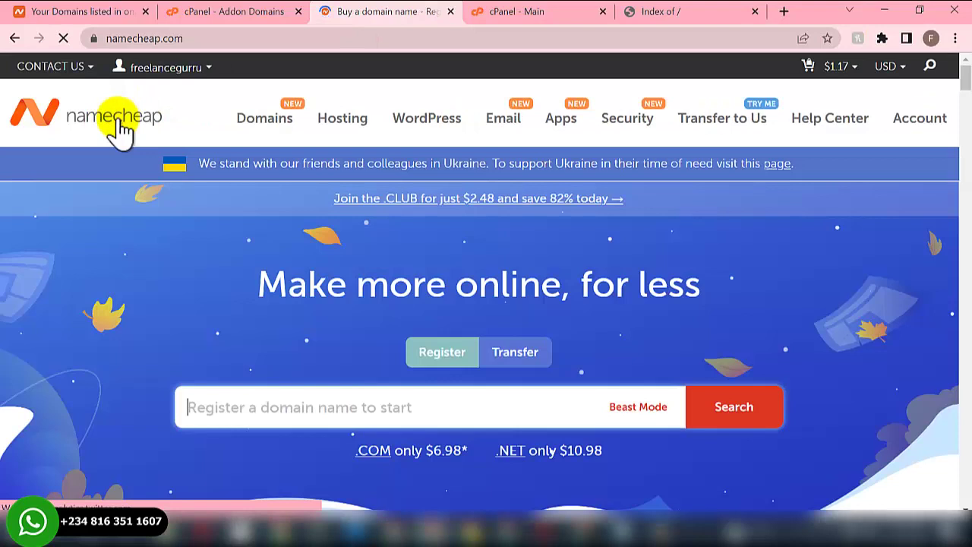
left_click(549, 11)
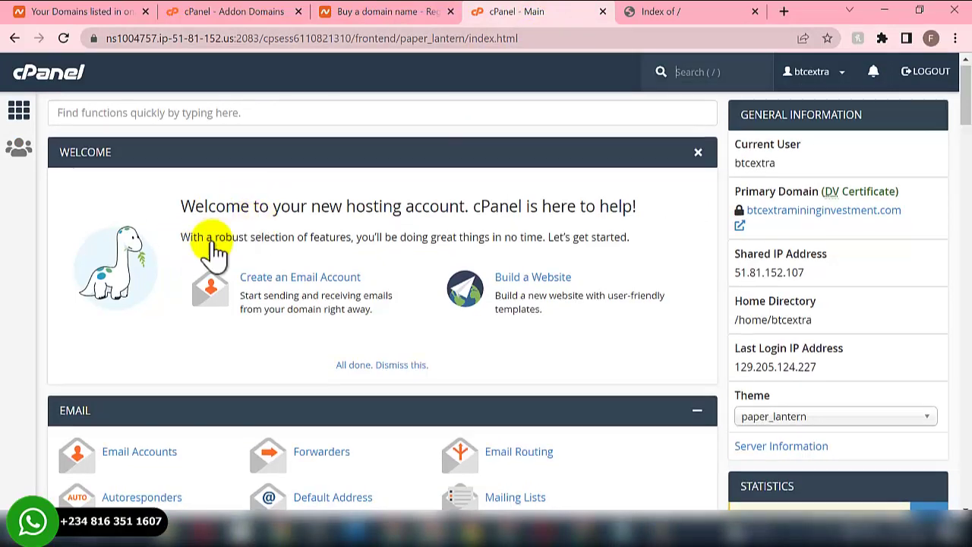
Launch File Manager from cPanel's Files section and switch to its new tab.
scroll(215, 247, "down", 3)
scroll(215, 247, "down", 2)
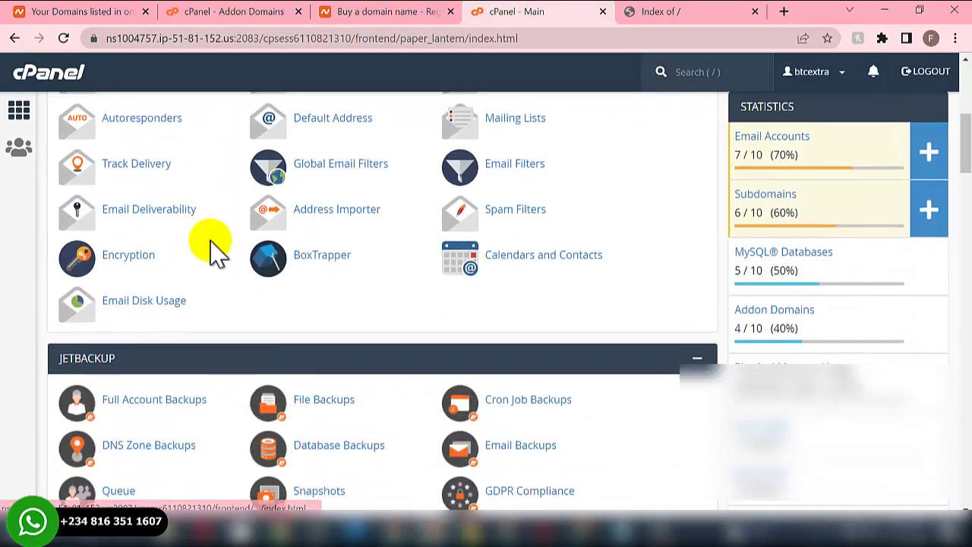
scroll(215, 251, "down", 5)
scroll(215, 255, "down", 2)
scroll(211, 260, "up", 1)
scroll(206, 261, "down", 2)
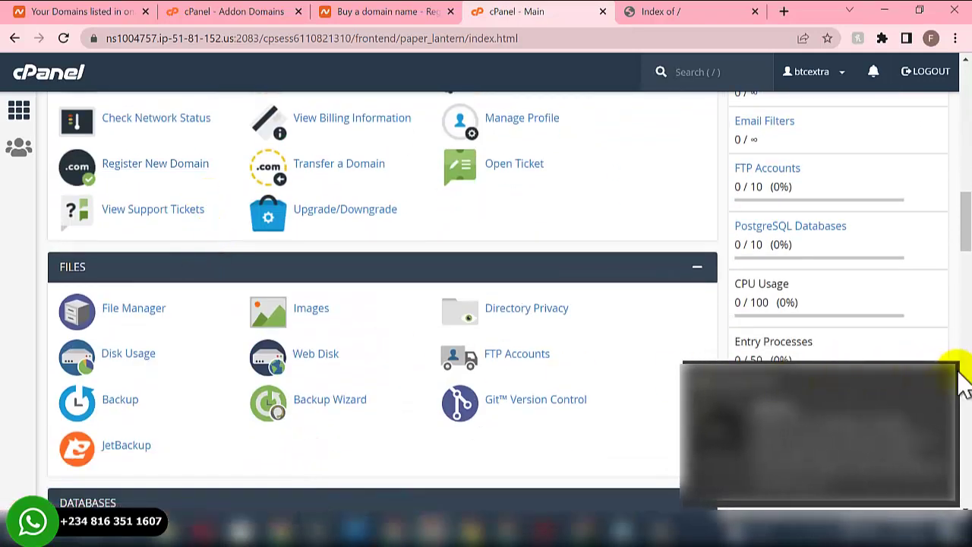
left_click(119, 312)
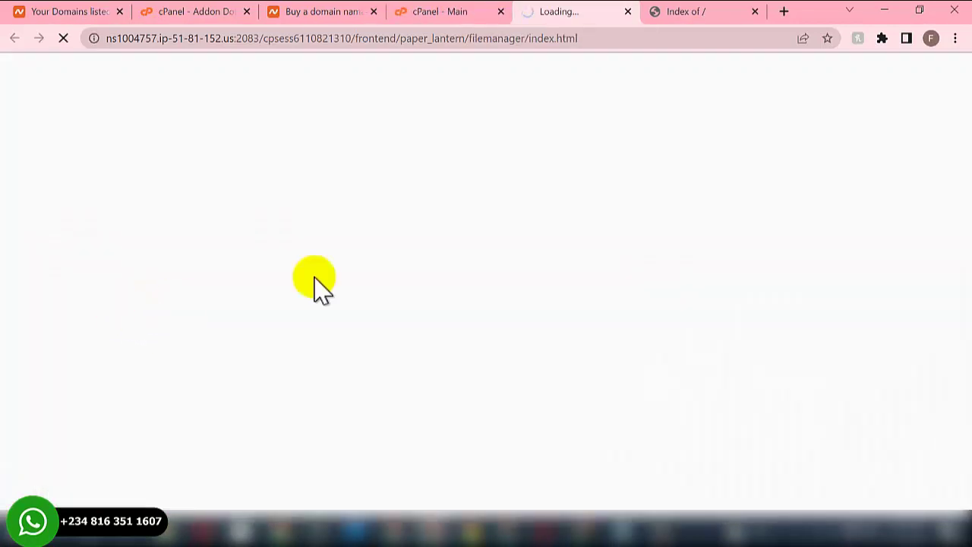
left_click(439, 12)
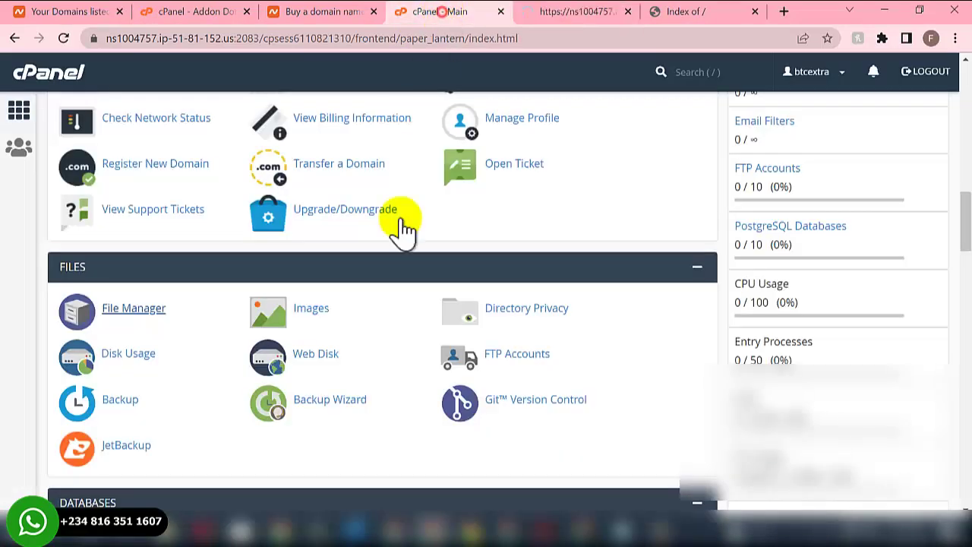
left_click(568, 14)
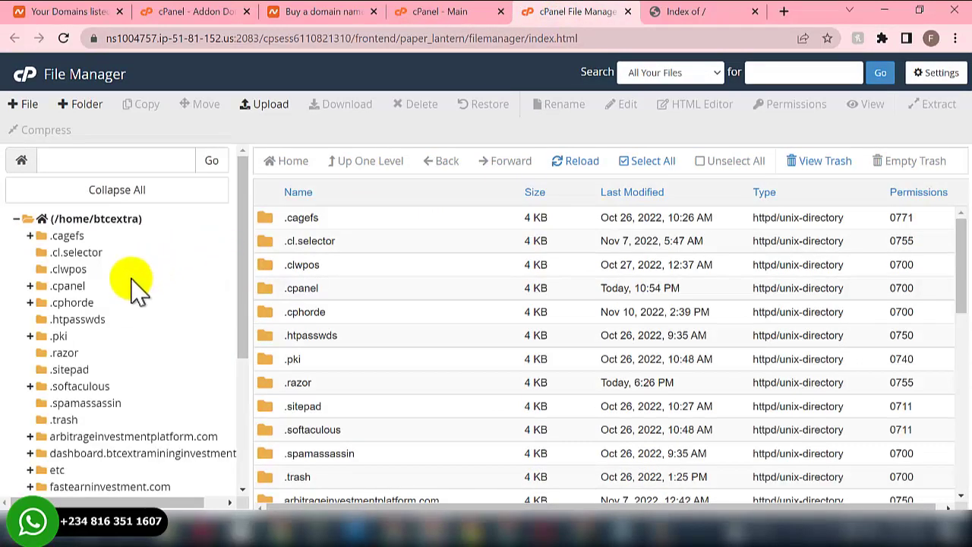
Expand public_html in the folder tree, then open the training.zenittraders.com folder.
scroll(131, 287, "down", 1)
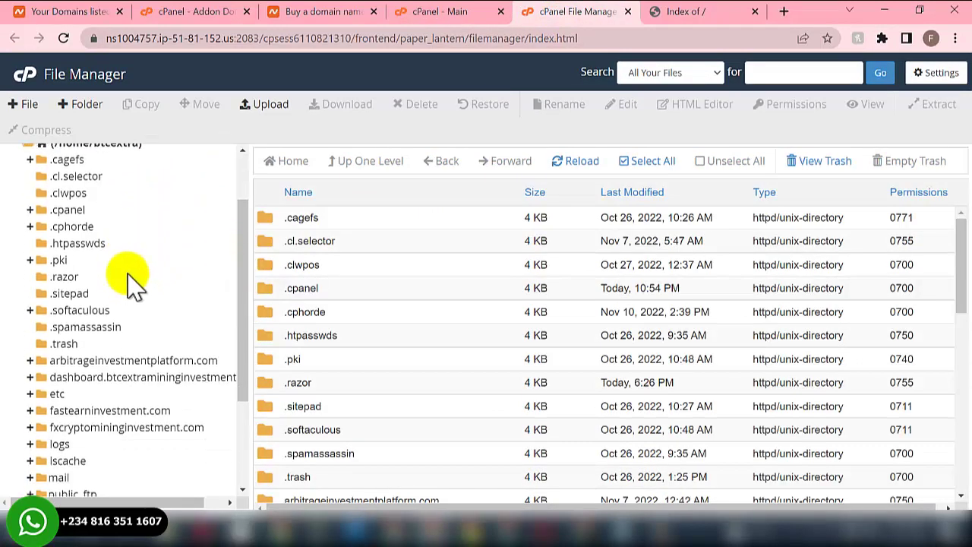
scroll(130, 287, "down", 1)
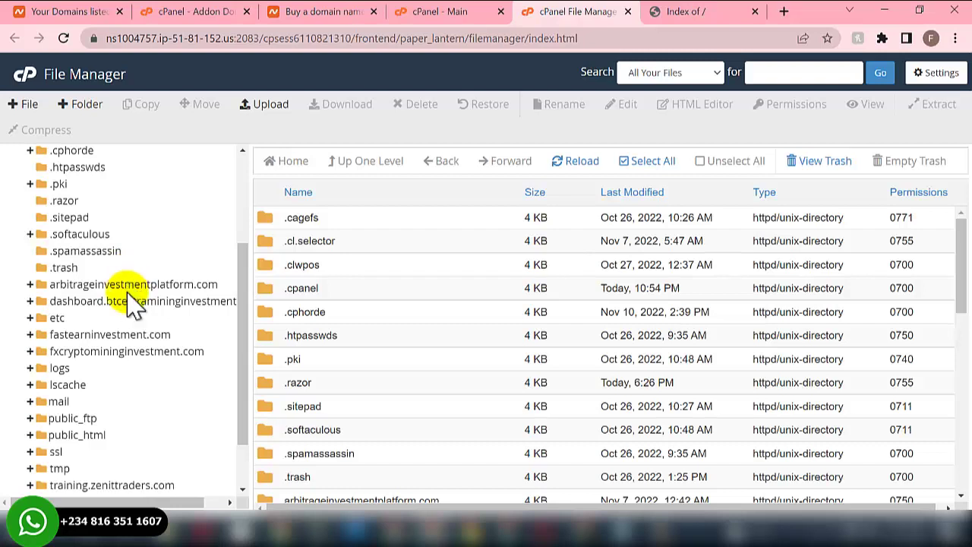
scroll(130, 302, "down", 1)
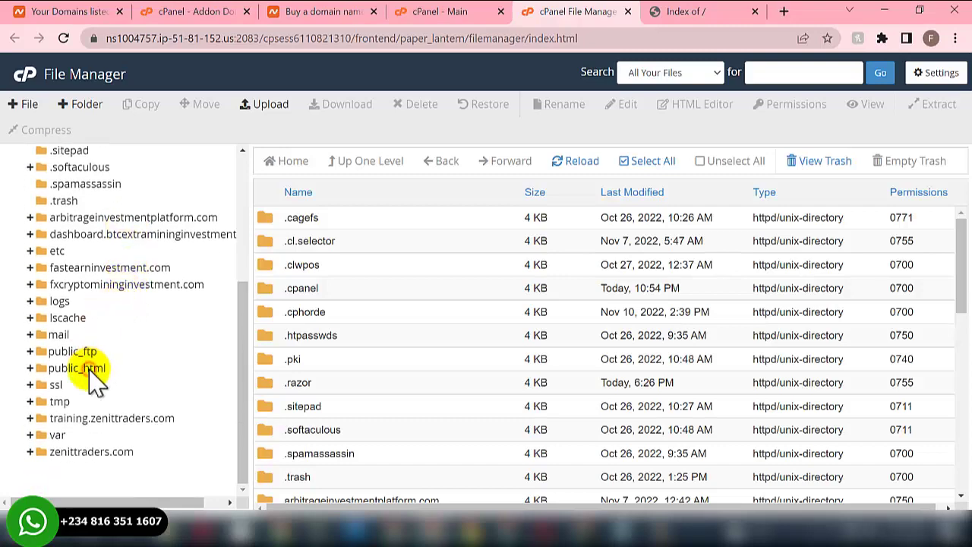
left_click(90, 371)
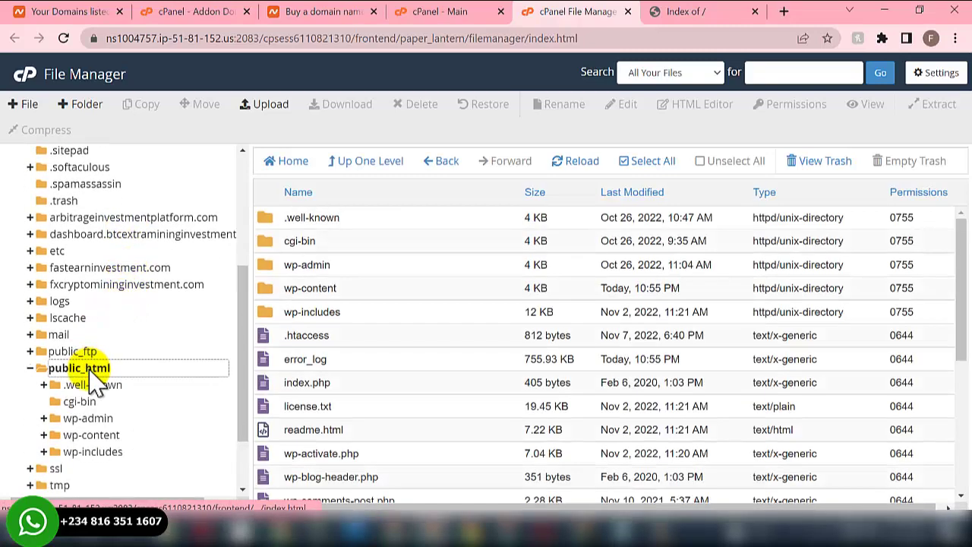
scroll(343, 334, "down", 1)
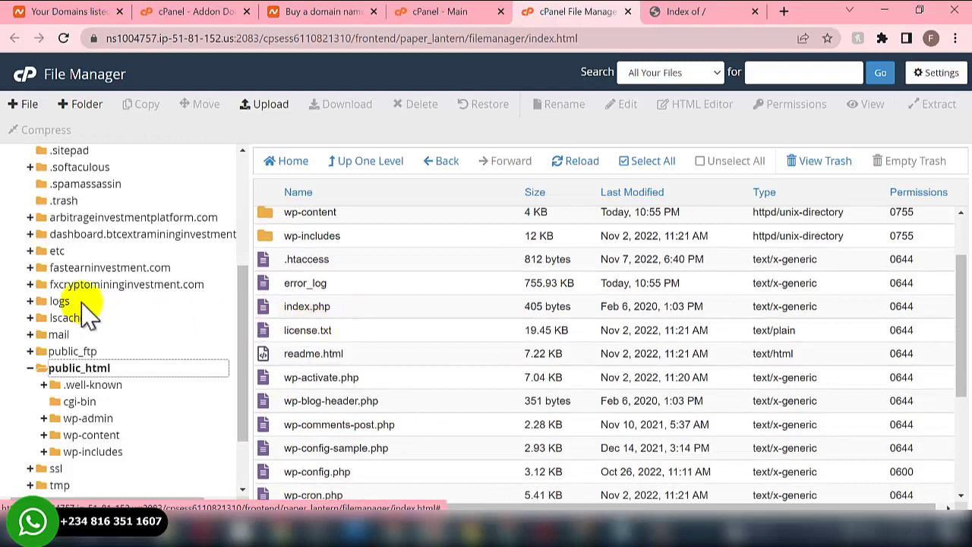
scroll(88, 311, "down", 1)
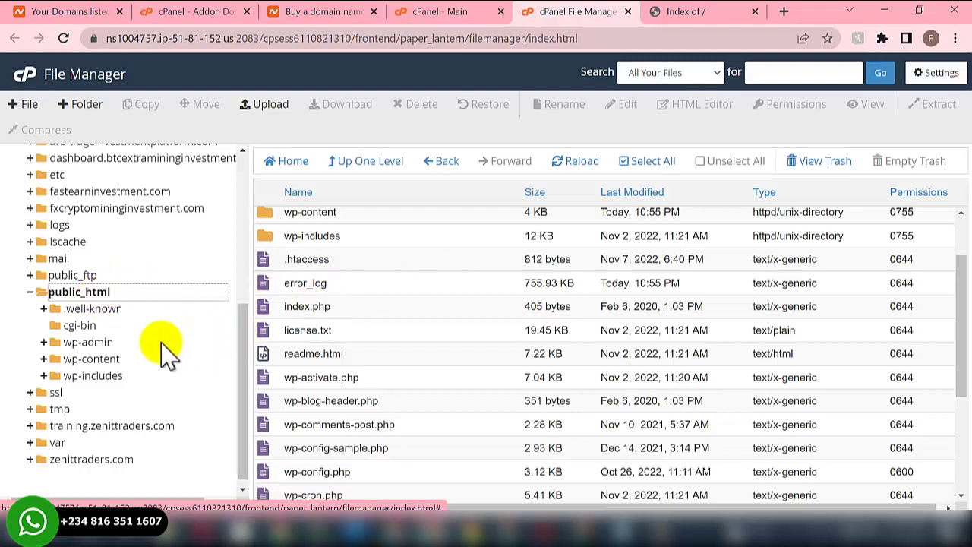
scroll(133, 365, "down", 1)
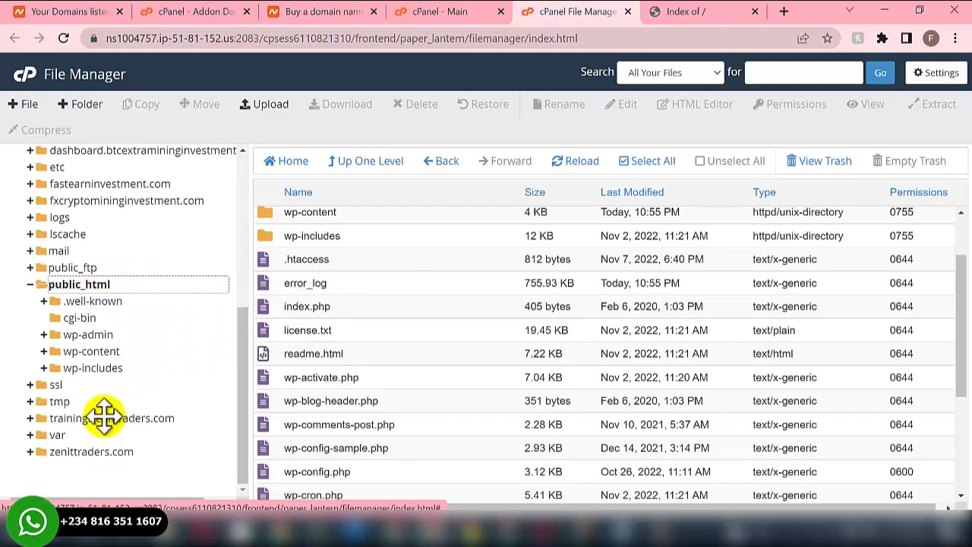
left_click(105, 416)
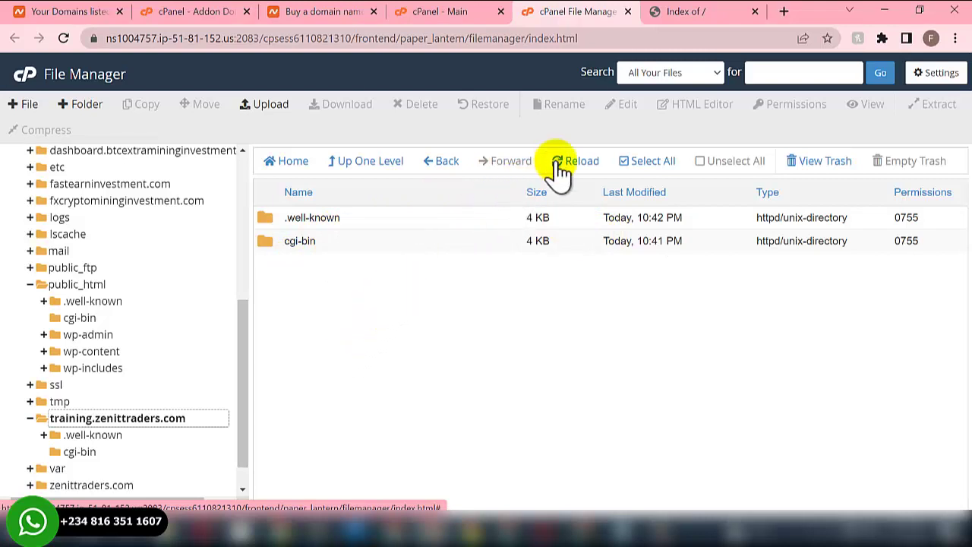
Select .well-known and cgi-bin and delete them permanently, skipping the trash.
left_click(644, 161)
right_click(398, 218)
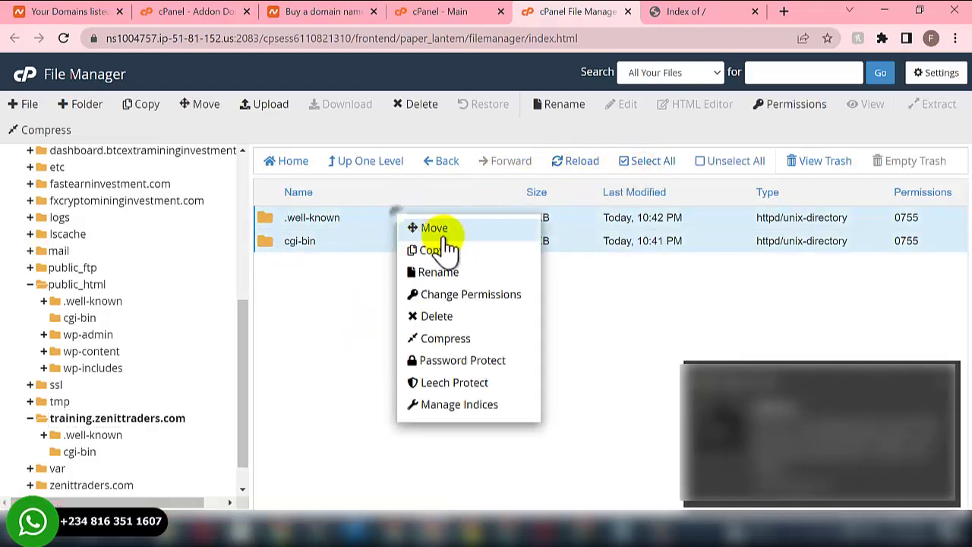
left_click(439, 316)
left_click(406, 297)
left_click(611, 336)
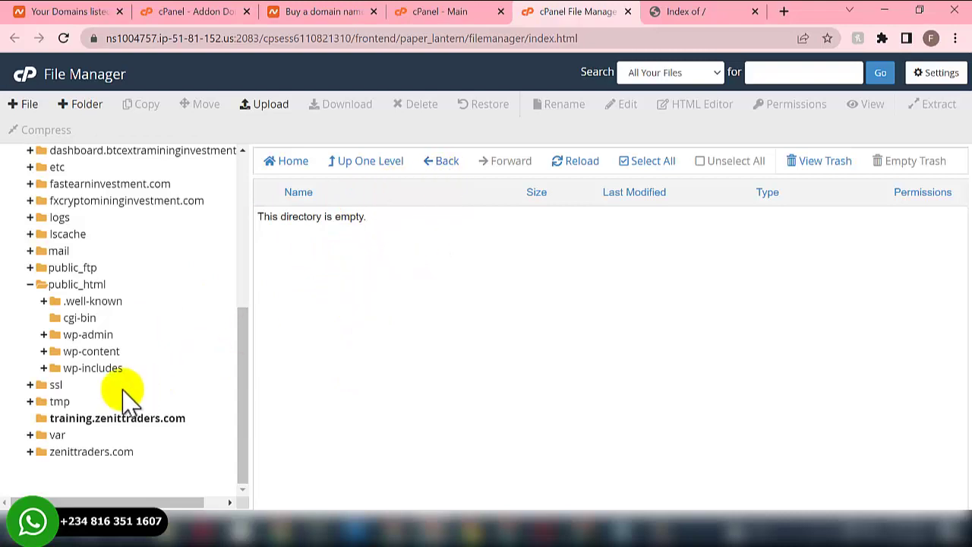
scroll(190, 235, "up", 5)
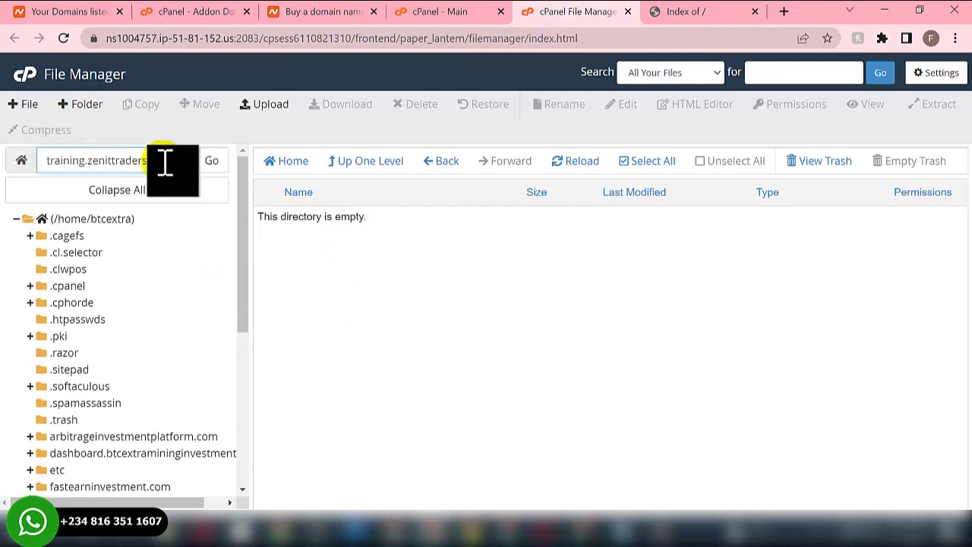
Reload training.zenittraders.com to confirm an empty Index of / listing, then return to File Manager.
left_click(687, 10)
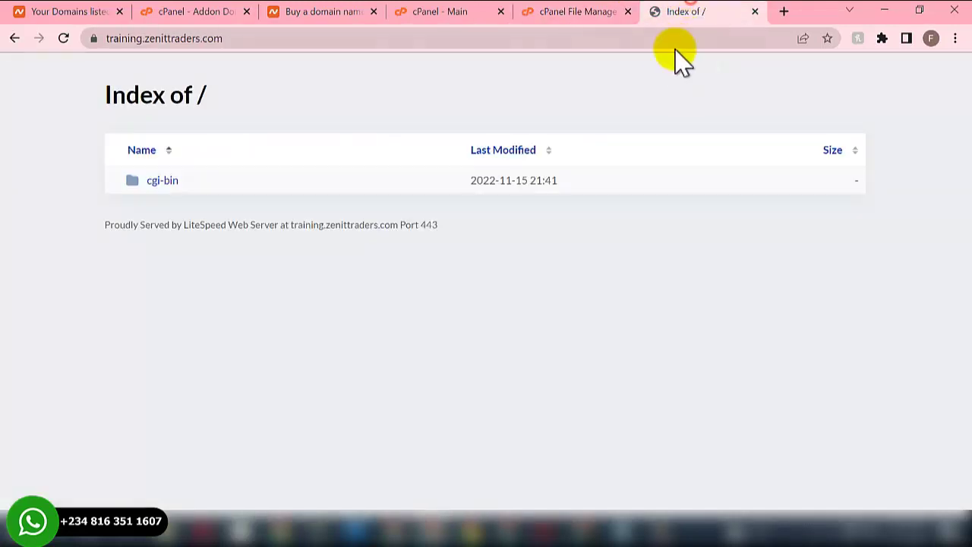
left_click(350, 38)
key("Return")
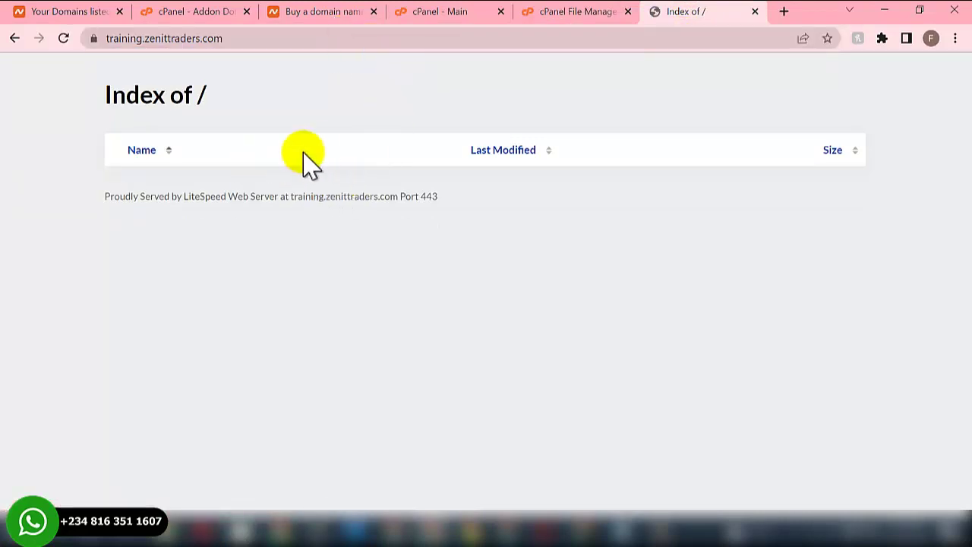
left_click(573, 11)
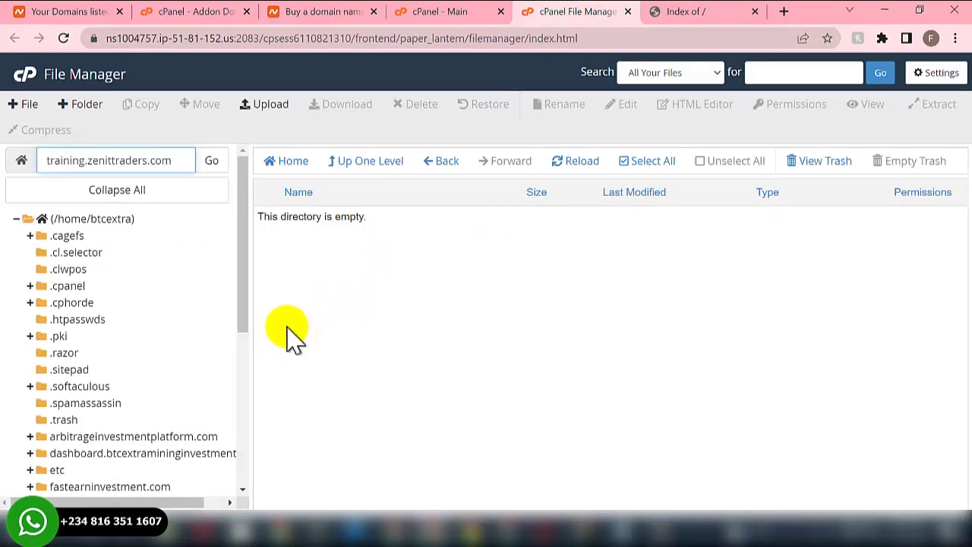
Go to the training.zenittraders.com folder and open its File Upload page.
scroll(246, 311, "down", 5)
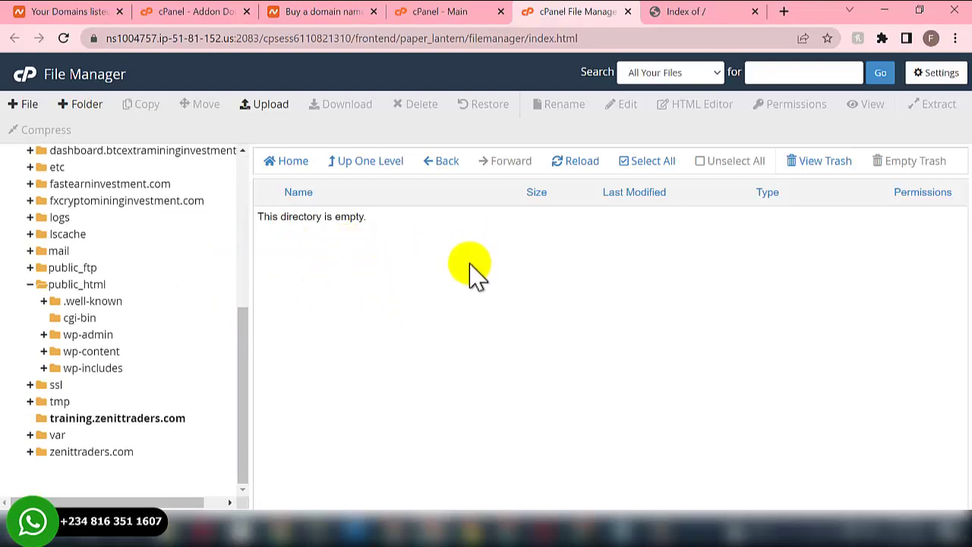
left_click(84, 285)
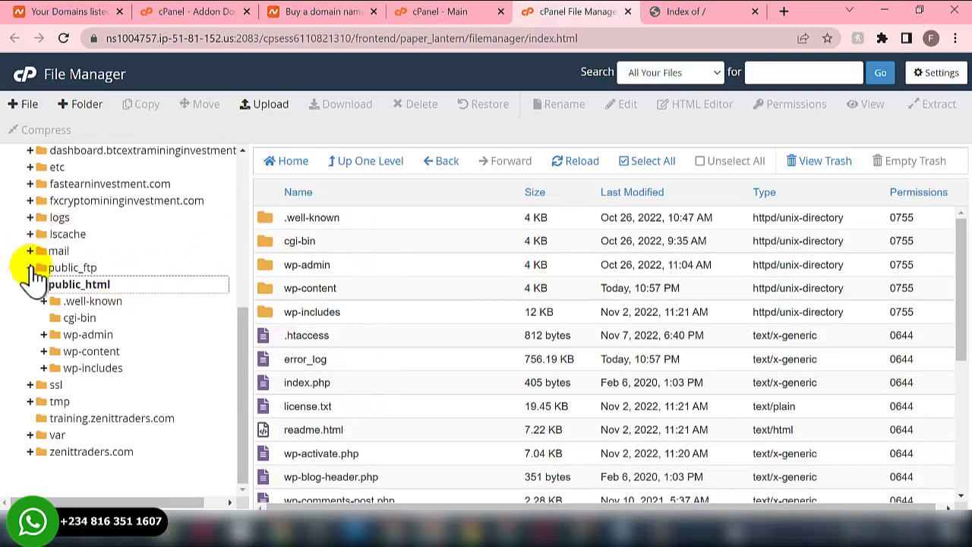
scroll(376, 325, "down", 3)
scroll(373, 316, "up", 3)
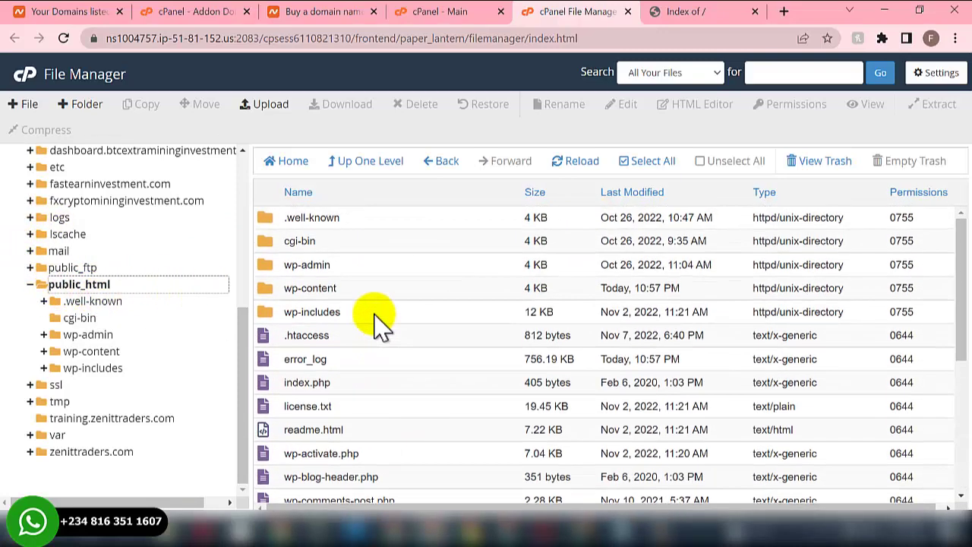
scroll(347, 307, "down", 3)
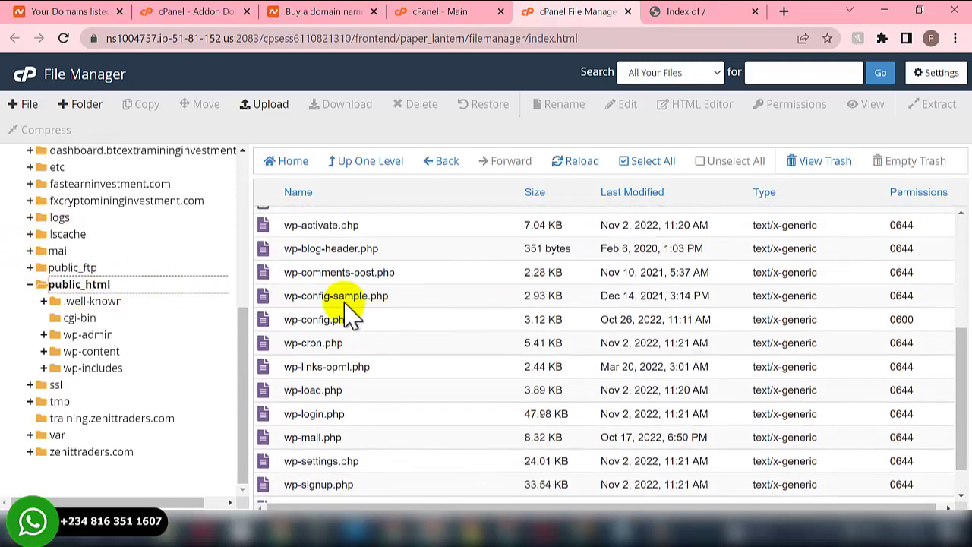
left_click(124, 419)
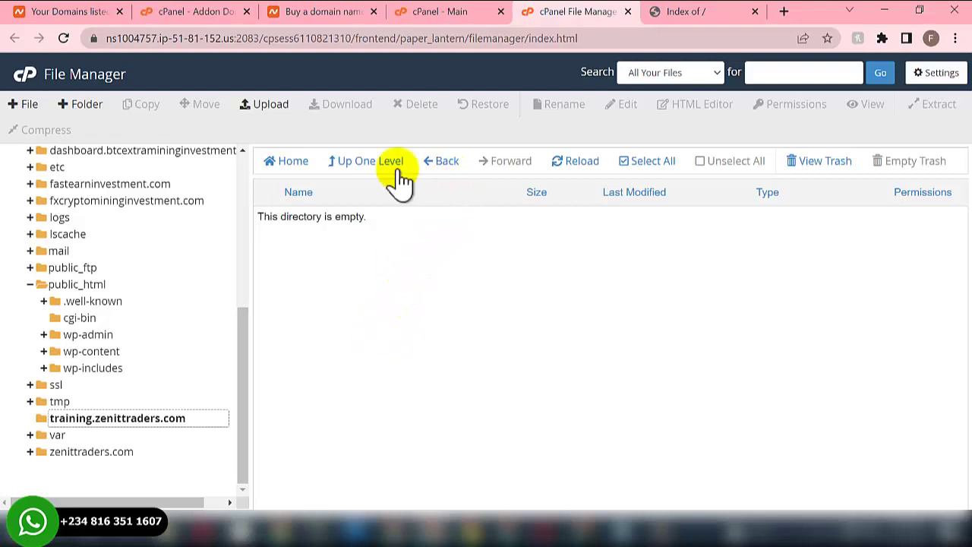
left_click(259, 104)
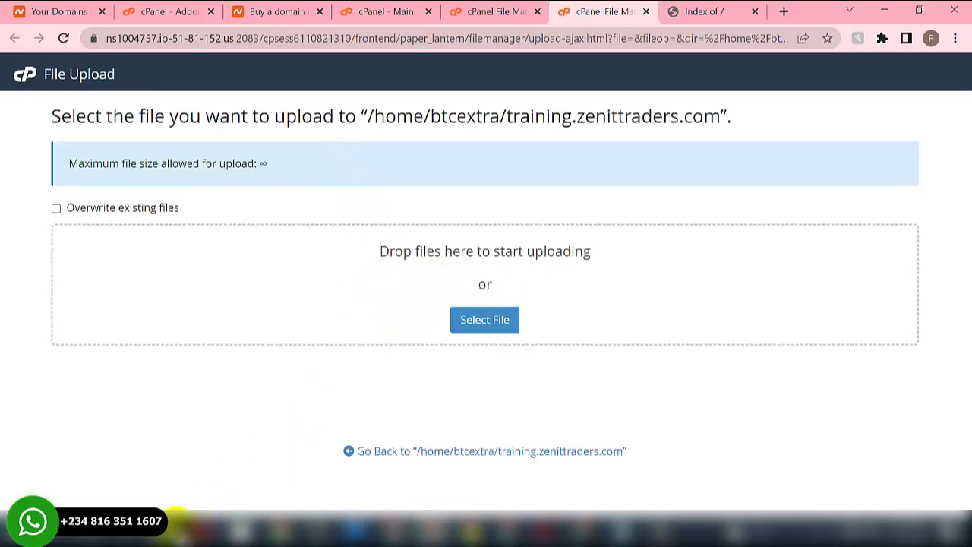
Drag the Scripts.zip archive from the Explorer Scripts folder onto the upload page.
left_click(176, 520)
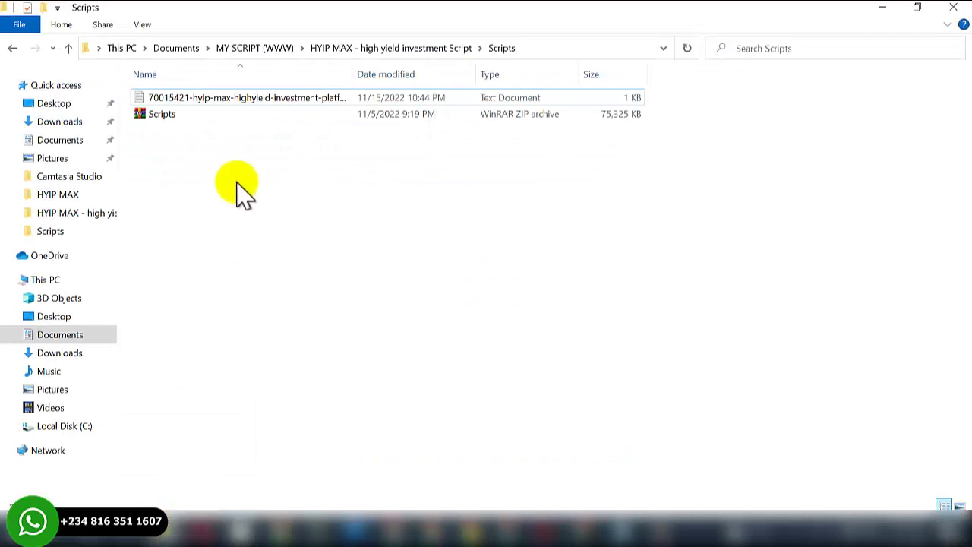
left_click(246, 114)
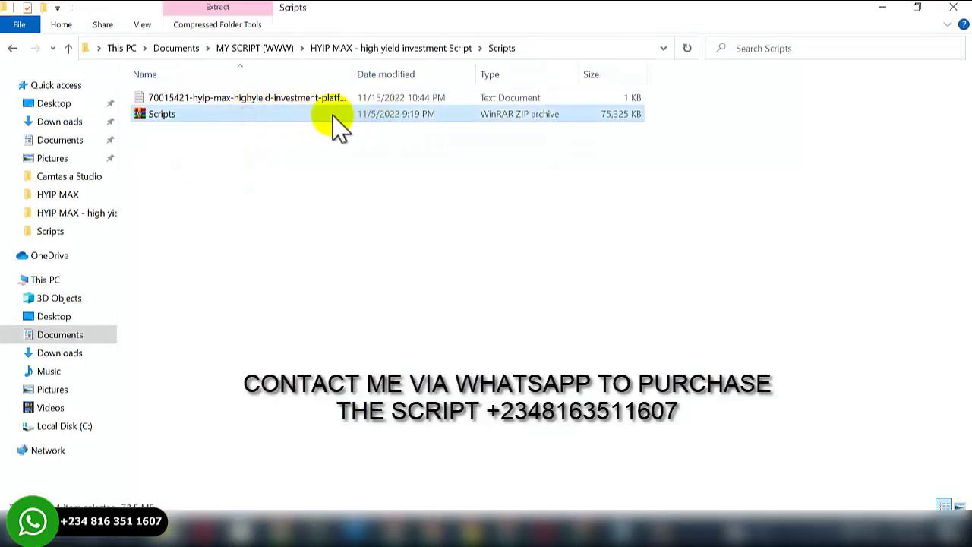
left_click_drag(251, 118, 501, 325)
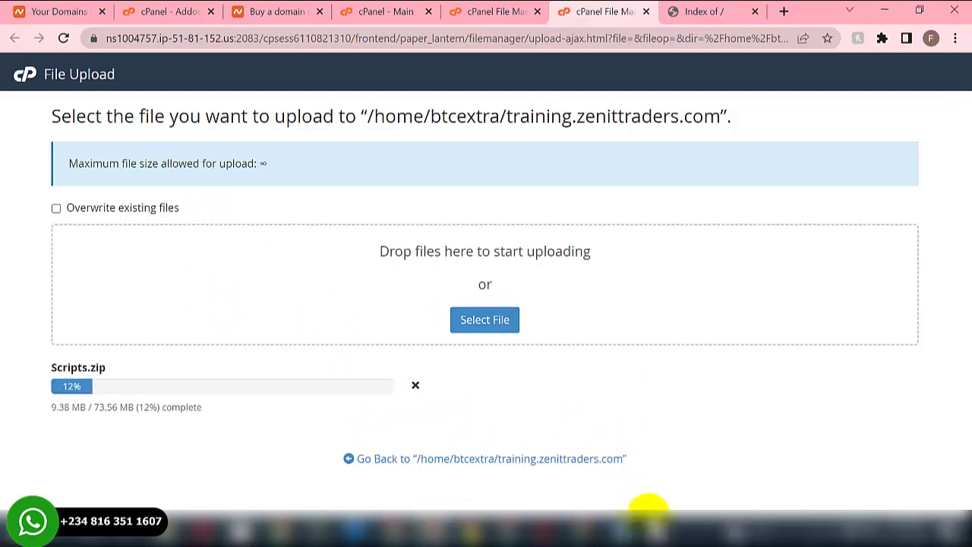
Wait until the 73.56 MB Scripts.zip upload reaches 100%.
mouse_move(658, 524)
left_click(658, 524)
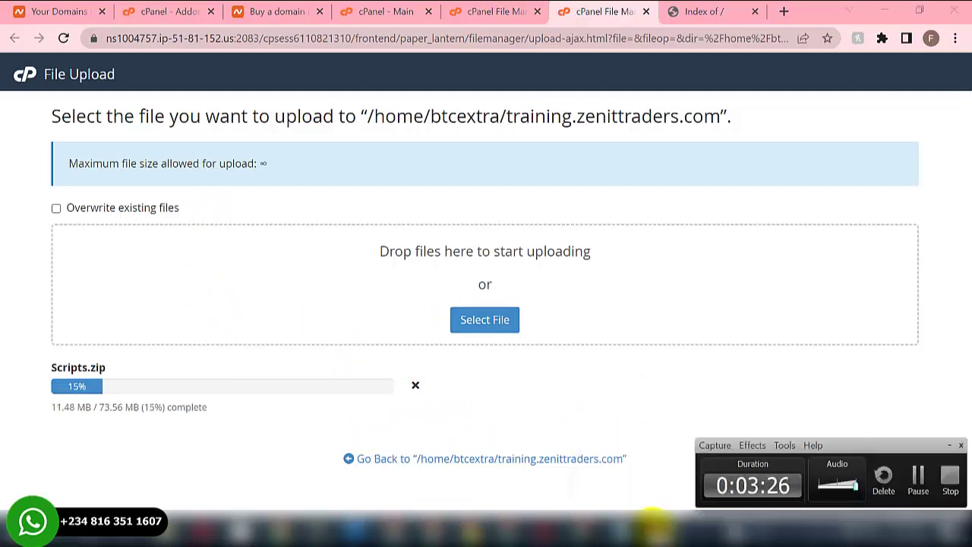
left_click(931, 477)
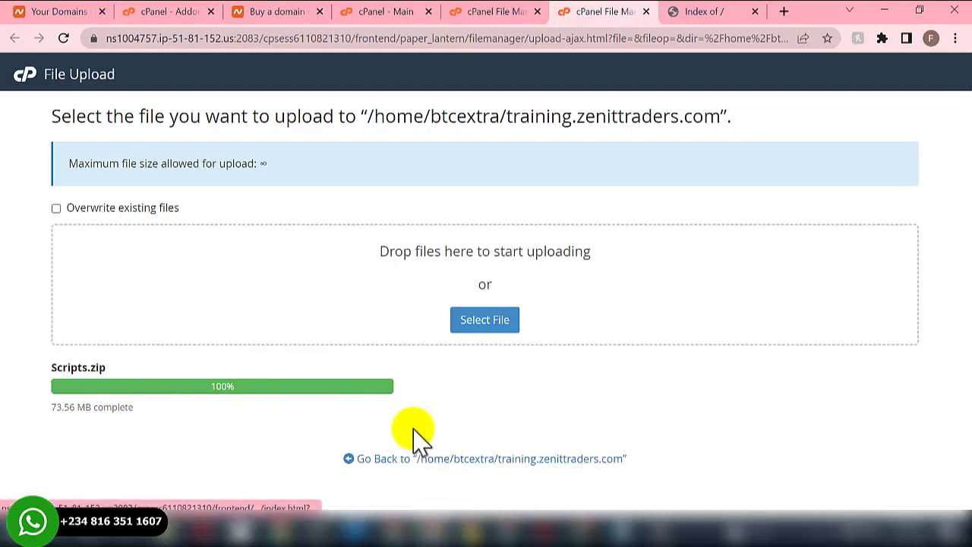
Return to the folder listing and extract Scripts.zip into training.zenittraders.com.
left_click(441, 459)
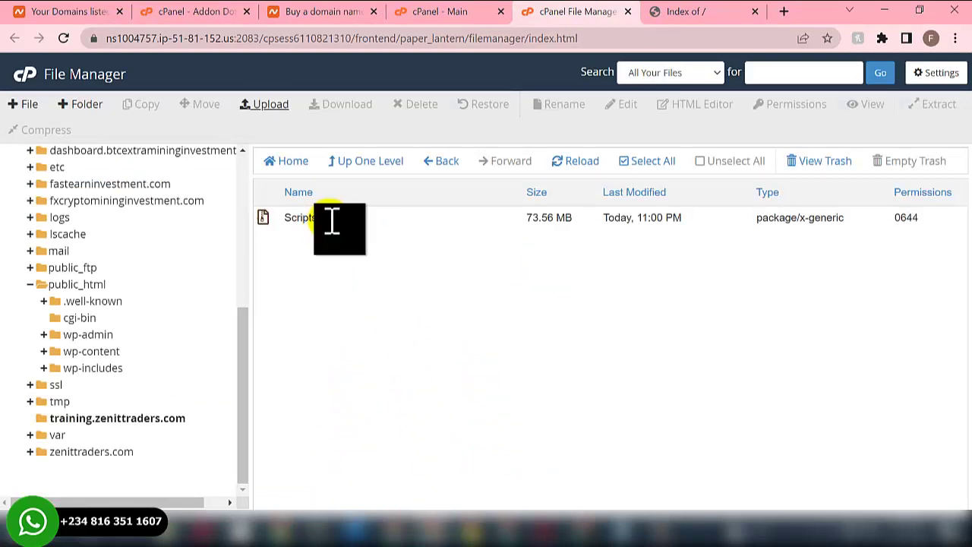
left_click(385, 223)
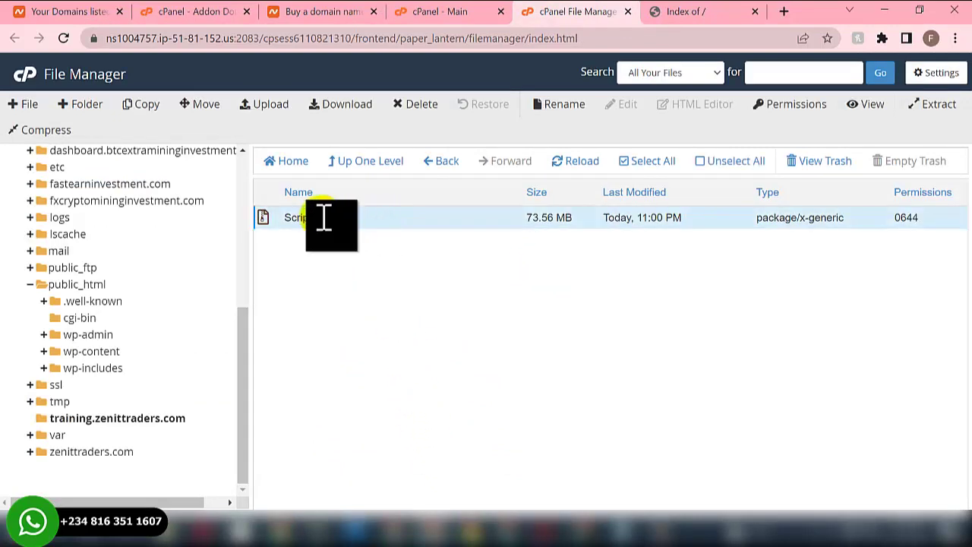
right_click(363, 224)
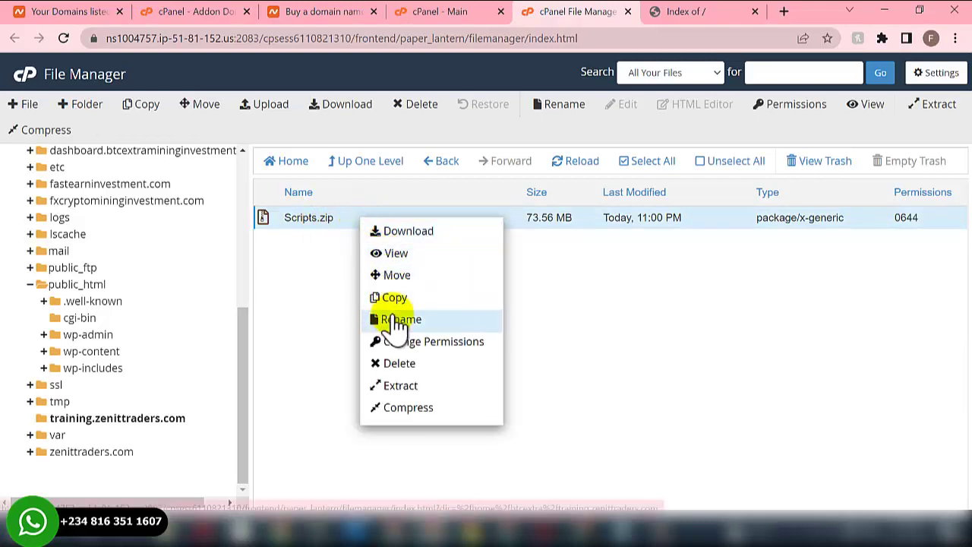
left_click(404, 387)
left_click(601, 361)
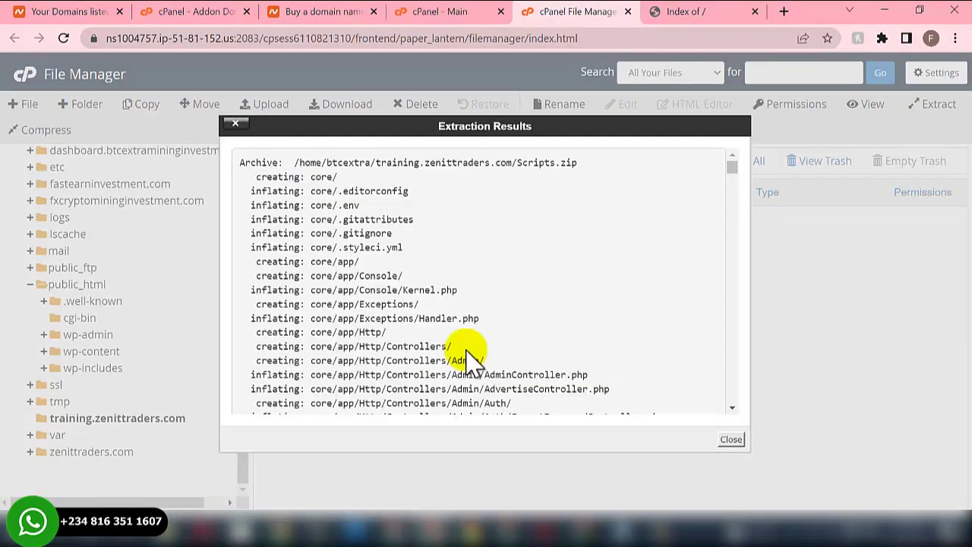
Review the extraction results log and close it to reveal the asset, core and install folders.
scroll(395, 366, "down", 3)
scroll(395, 366, "down", 3)
scroll(399, 357, "up", 10)
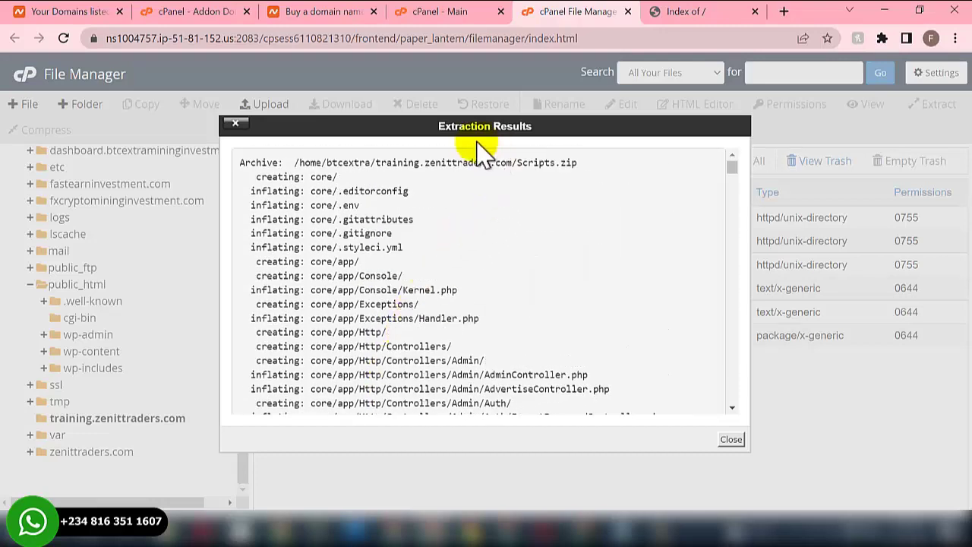
scroll(729, 426, "down", 1)
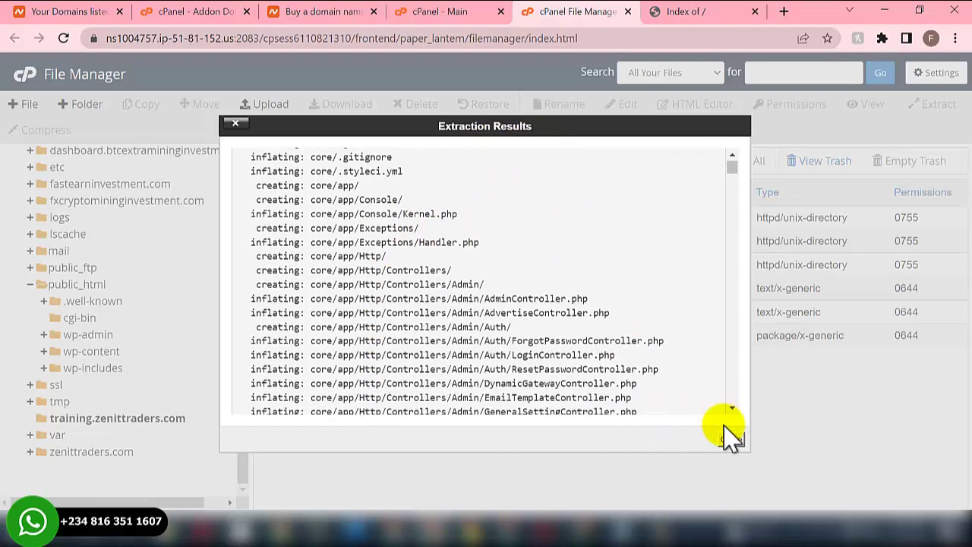
left_click(730, 439)
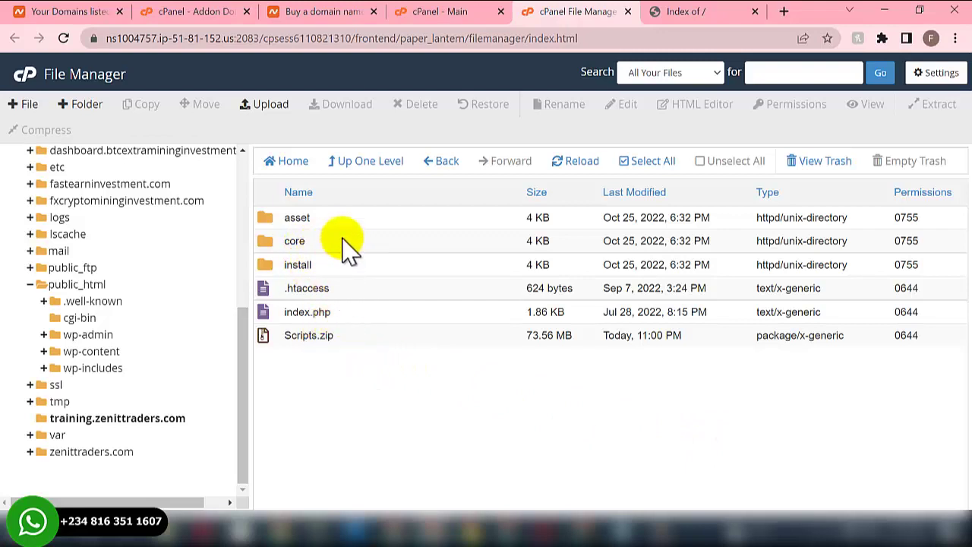
Delete Scripts.zip permanently with the skip-trash option enabled.
left_click(341, 338)
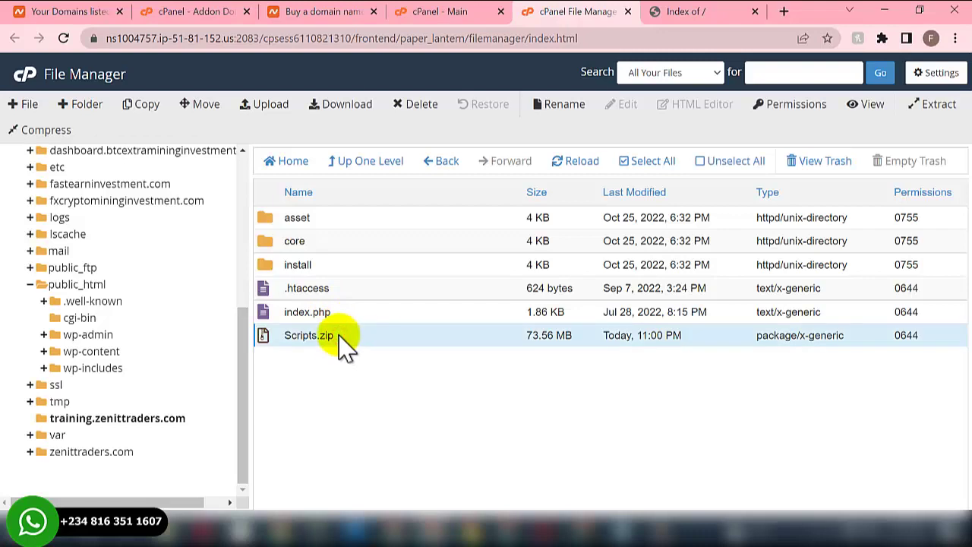
right_click(336, 340)
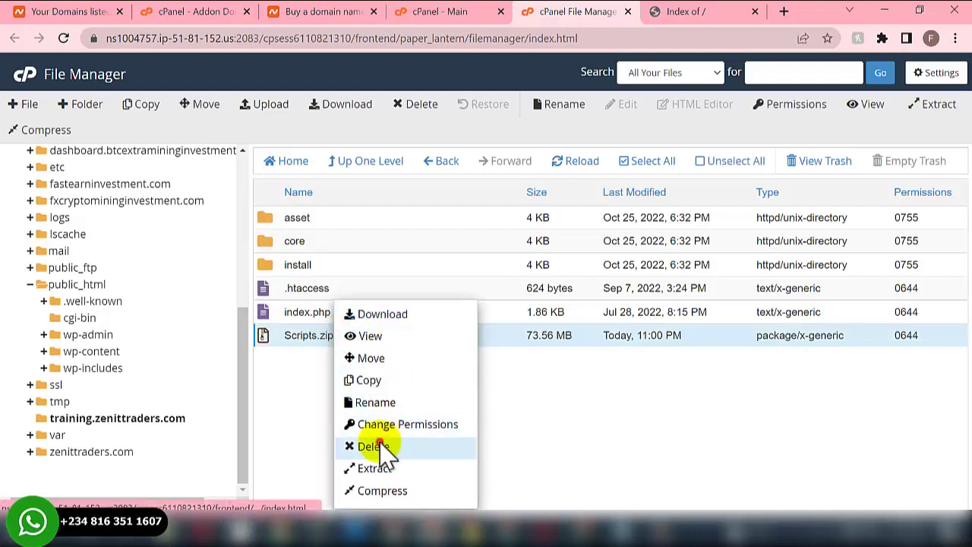
left_click(376, 447)
left_click(402, 295)
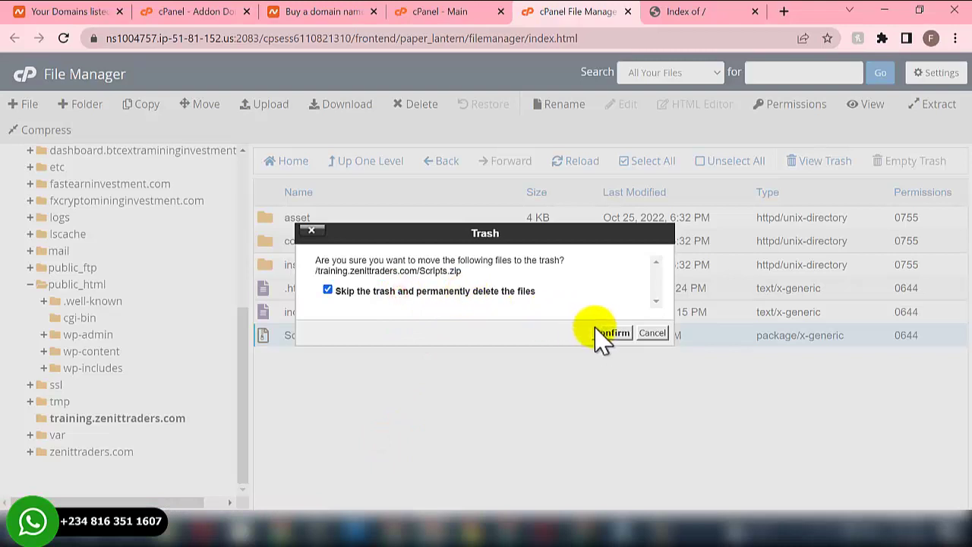
left_click(604, 333)
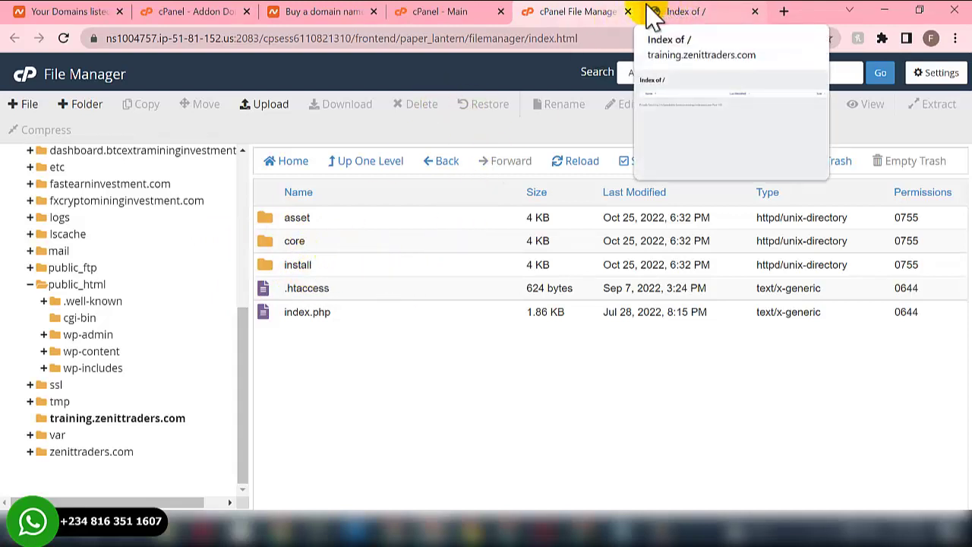
Load training.zenittraders.com/install to show the installer's licence page, then return to the cPanel dashboard.
left_click(670, 14)
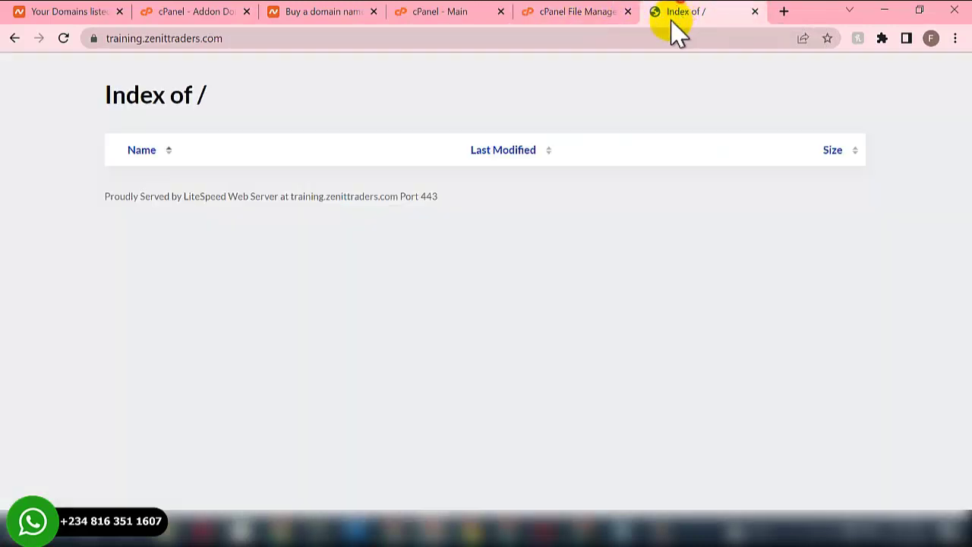
left_click(324, 38)
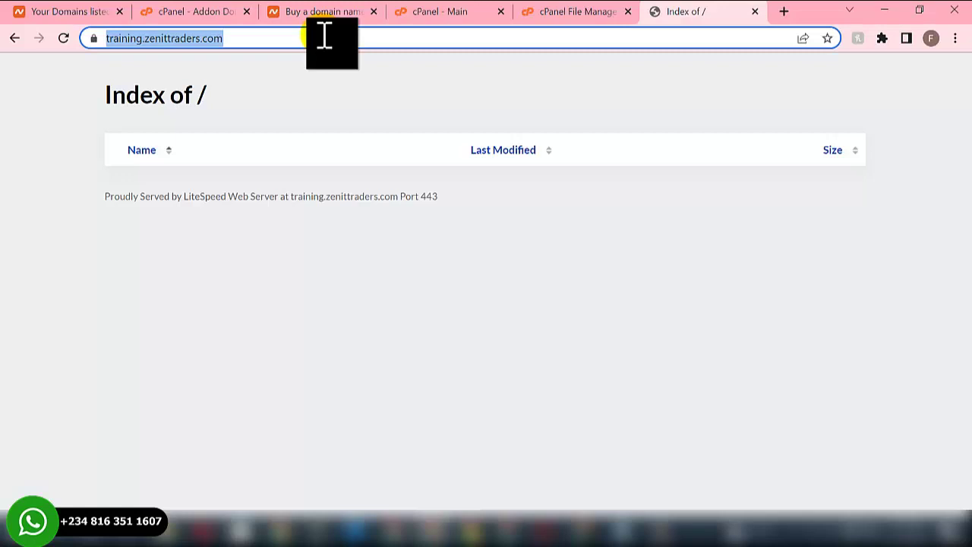
key("Return")
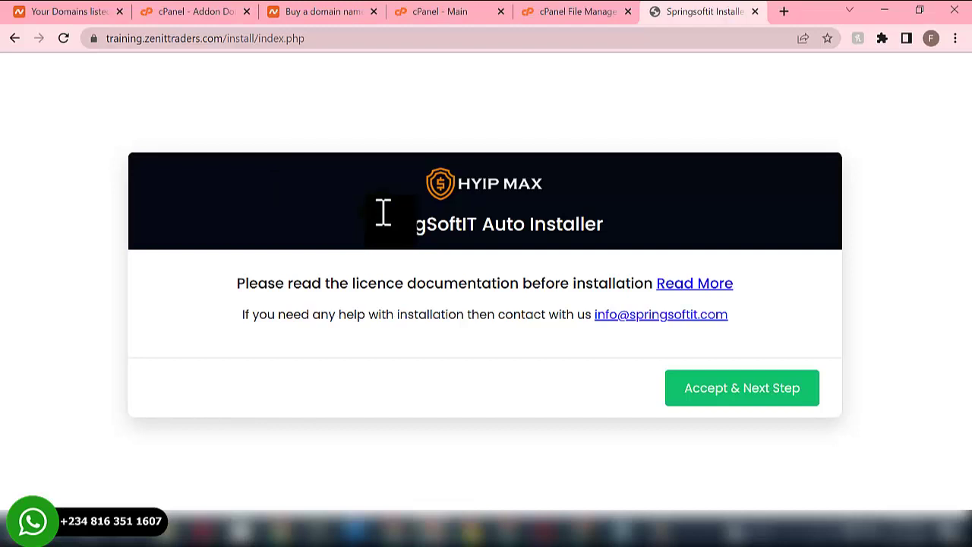
left_click(579, 14)
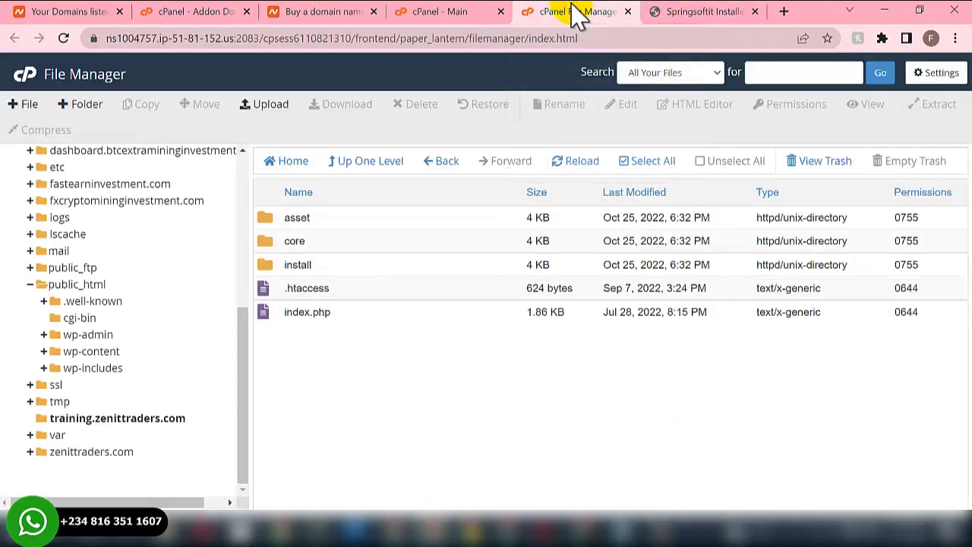
left_click(437, 14)
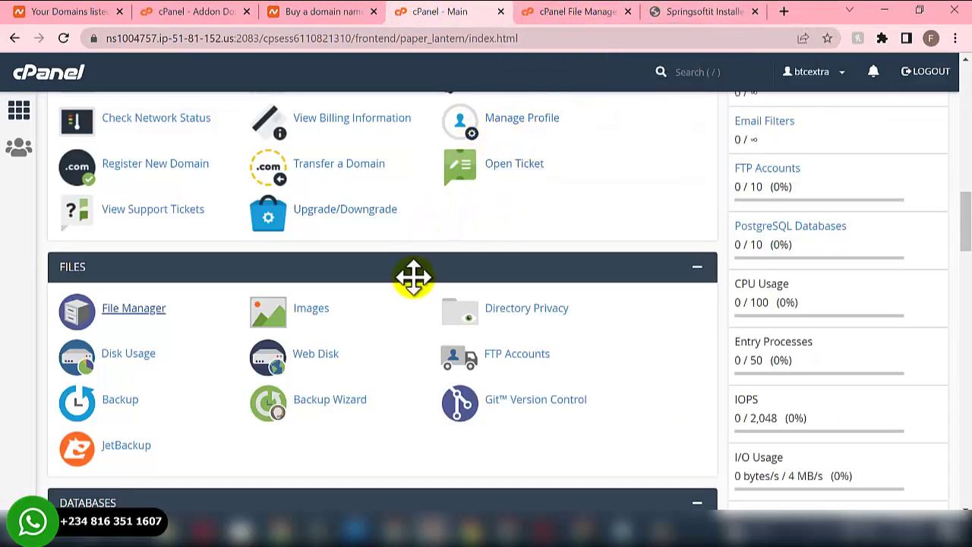
In the MySQL Database Wizard, create the database 'training' (btcextra_training) and continue to Step 2.
scroll(347, 278, "down", 2)
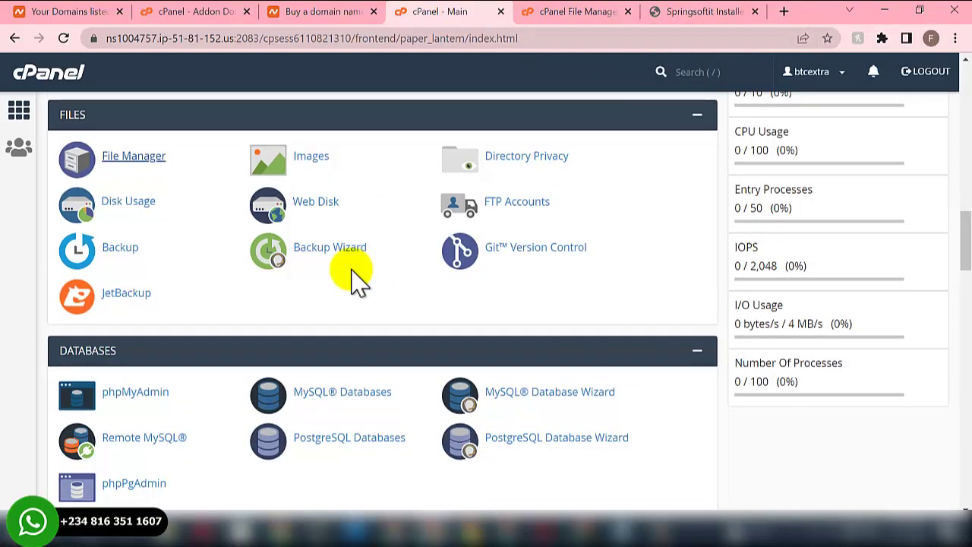
scroll(355, 280, "down", 2)
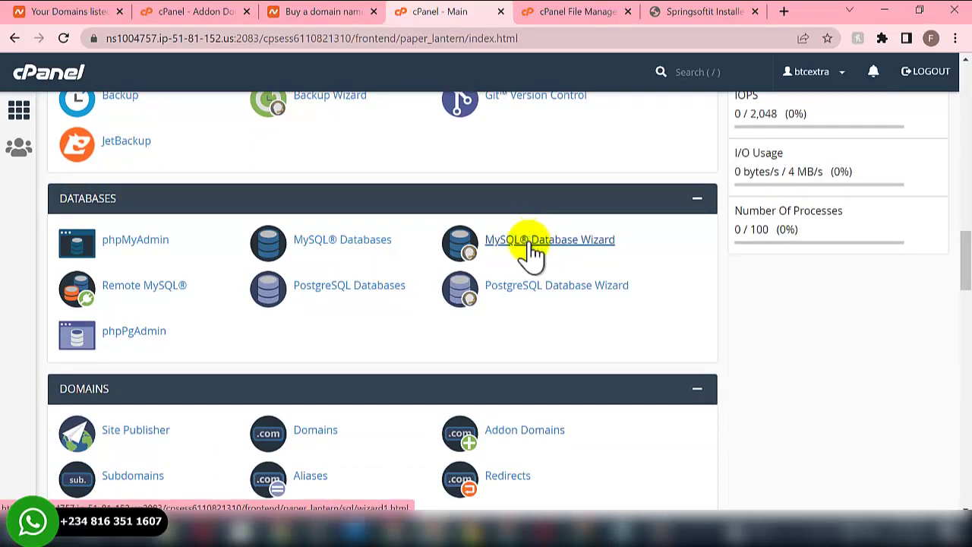
left_click(529, 242)
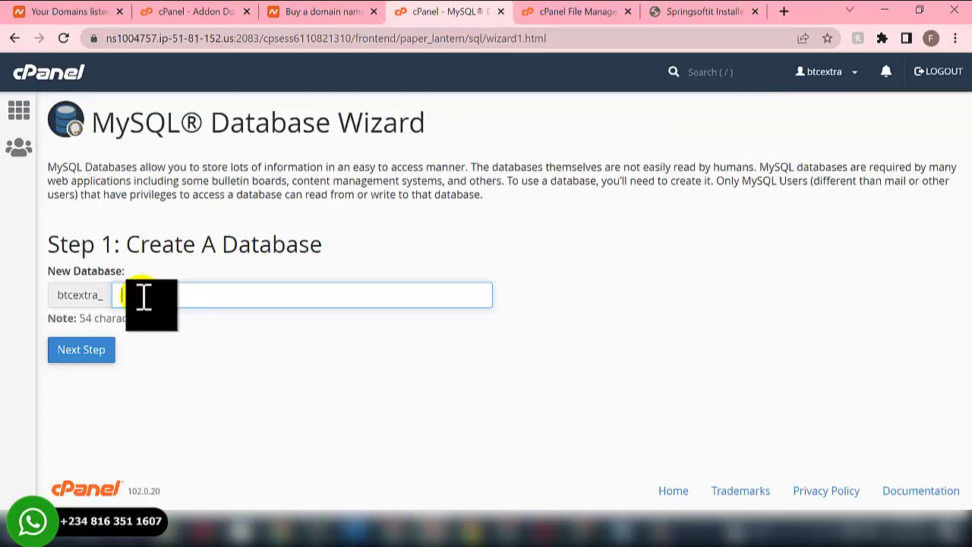
type("t")
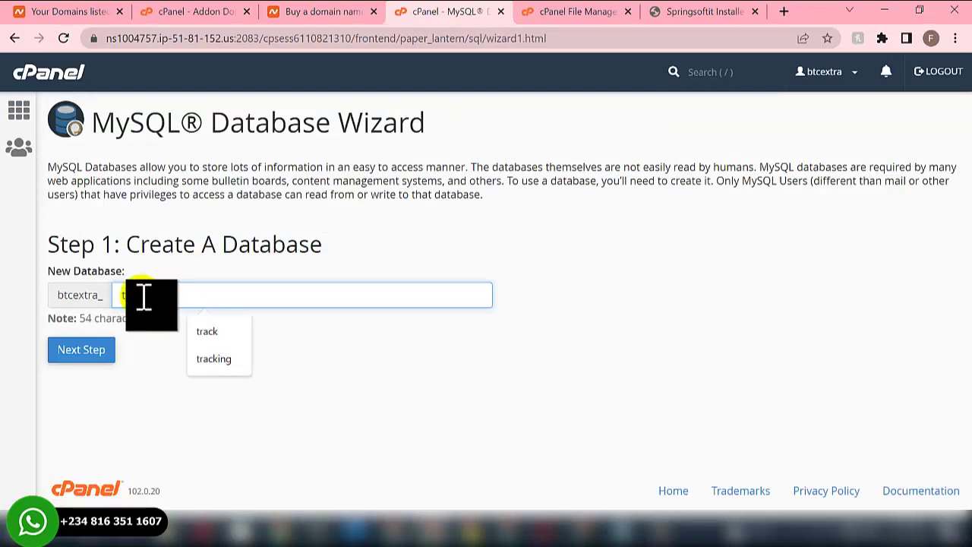
type("raining")
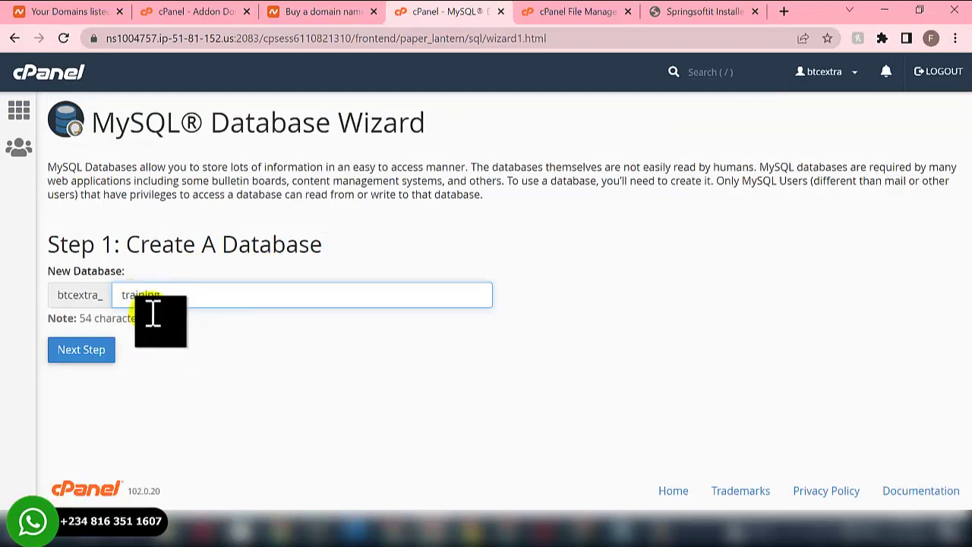
left_click_drag(184, 302, 114, 308)
key("ctrl+c")
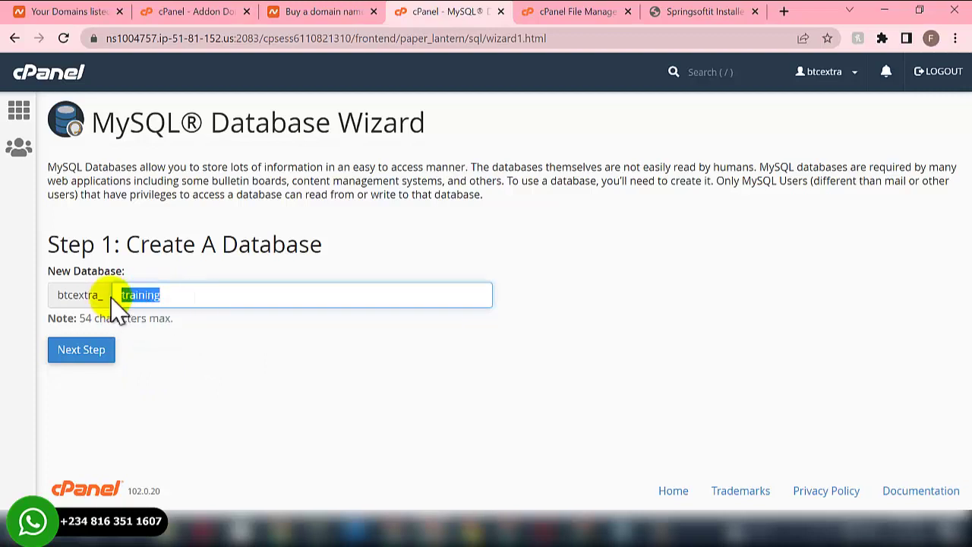
left_click(259, 354)
left_click(57, 352)
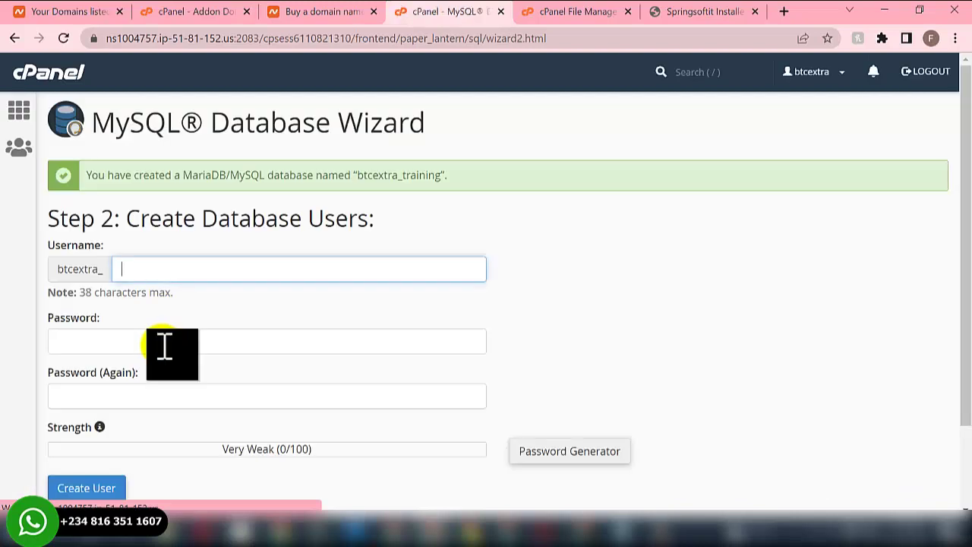
Enter 'training' as the database username.
left_click(148, 271)
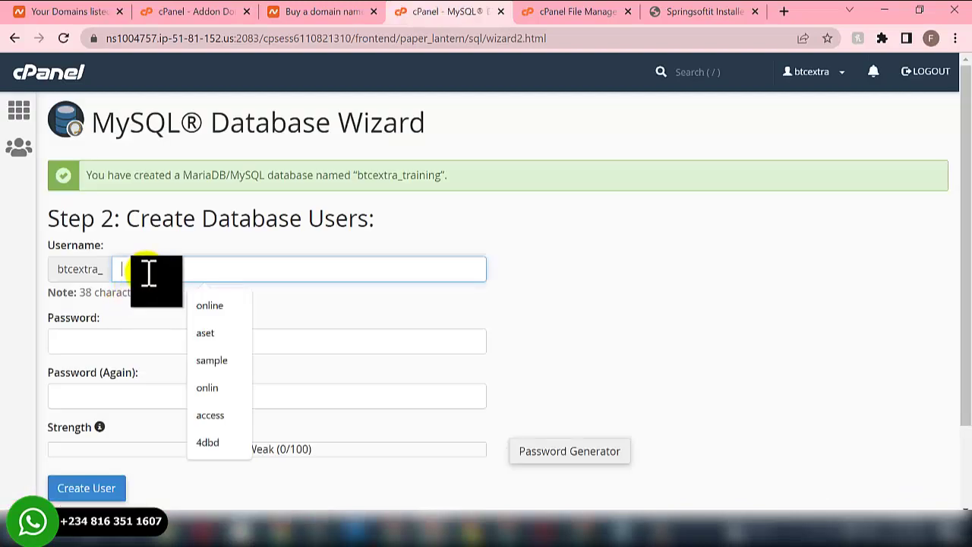
key("ctrl+v")
left_click(255, 297)
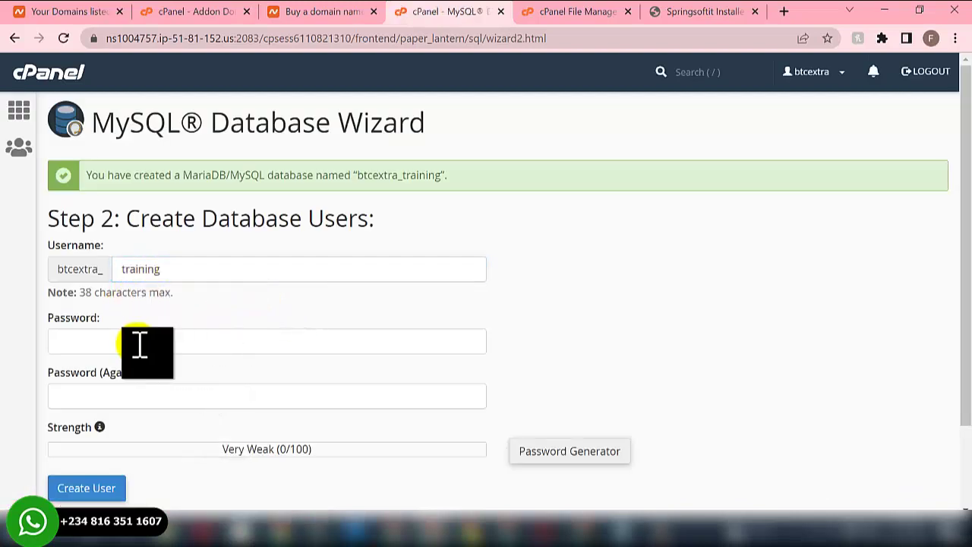
left_click(318, 314)
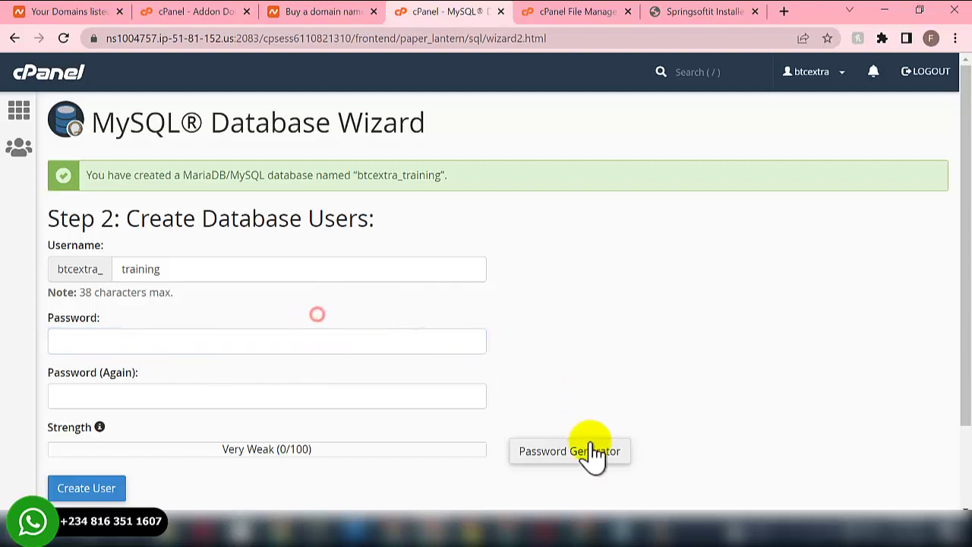
Generate a Very Strong password, copy it, confirm it's saved, and fill both password fields.
left_click(572, 449)
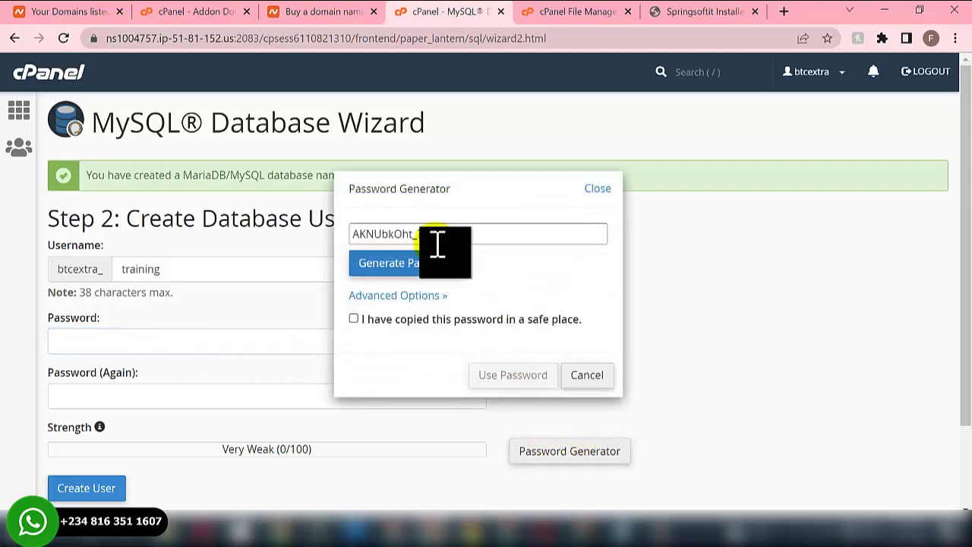
left_click_drag(450, 236, 369, 237)
right_click(369, 237)
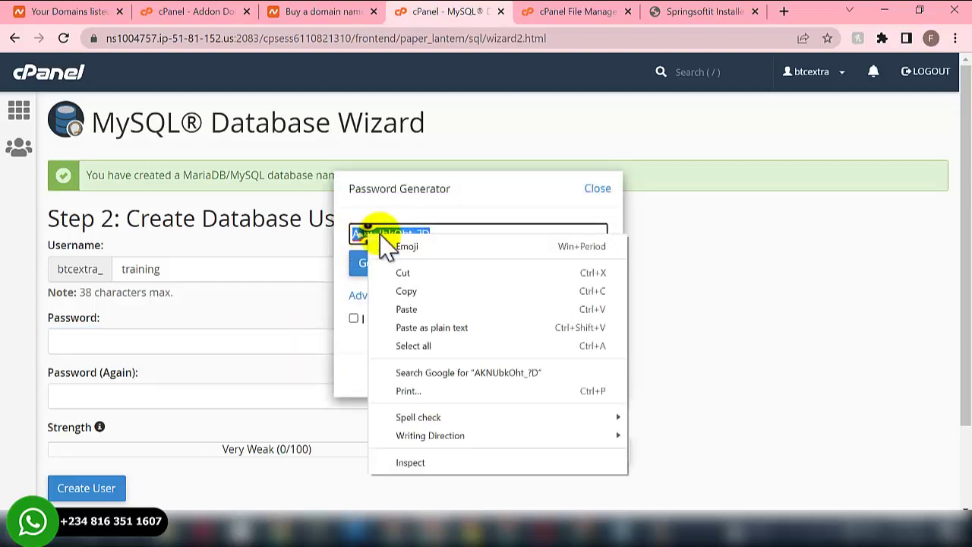
left_click(407, 290)
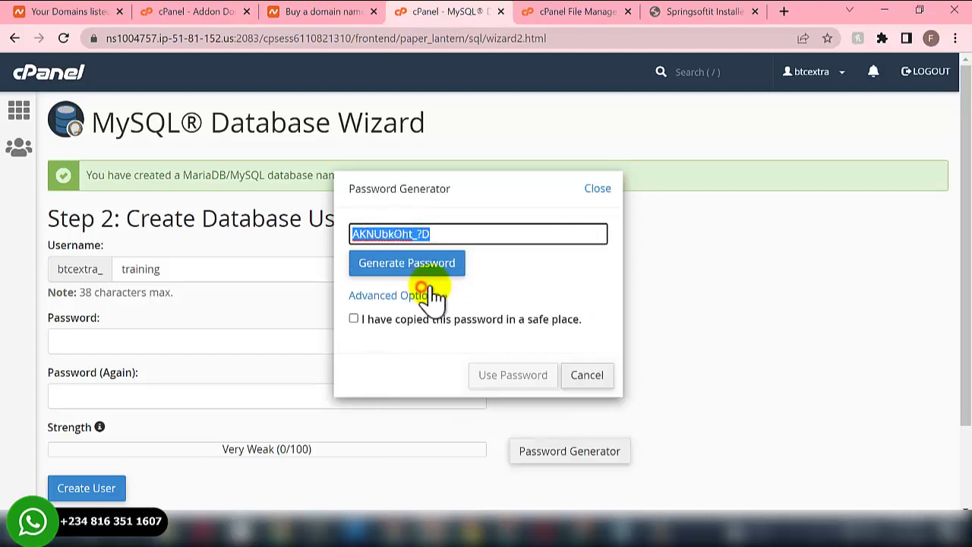
left_click(356, 320)
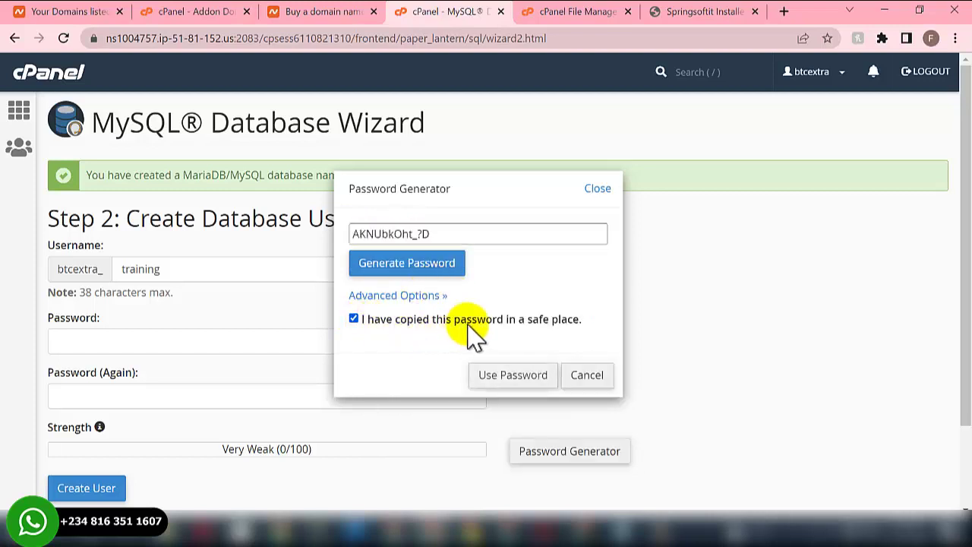
left_click(504, 379)
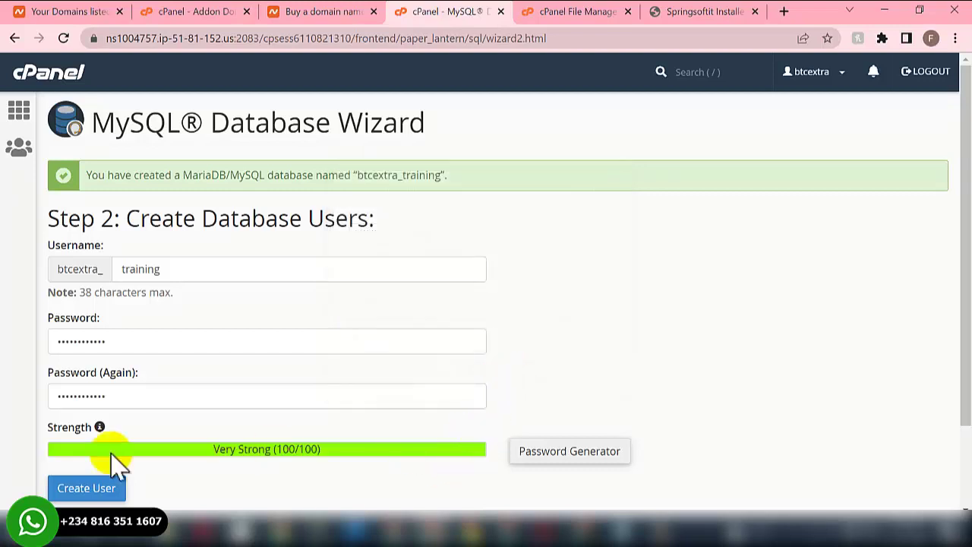
Keep the password in Notepad and create the user btcextra_training.
key("super")
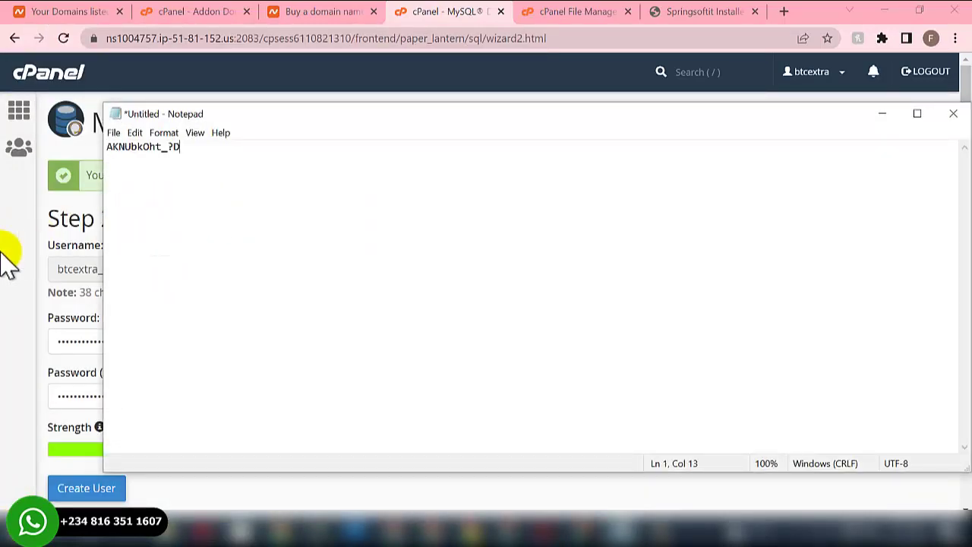
left_click(48, 219)
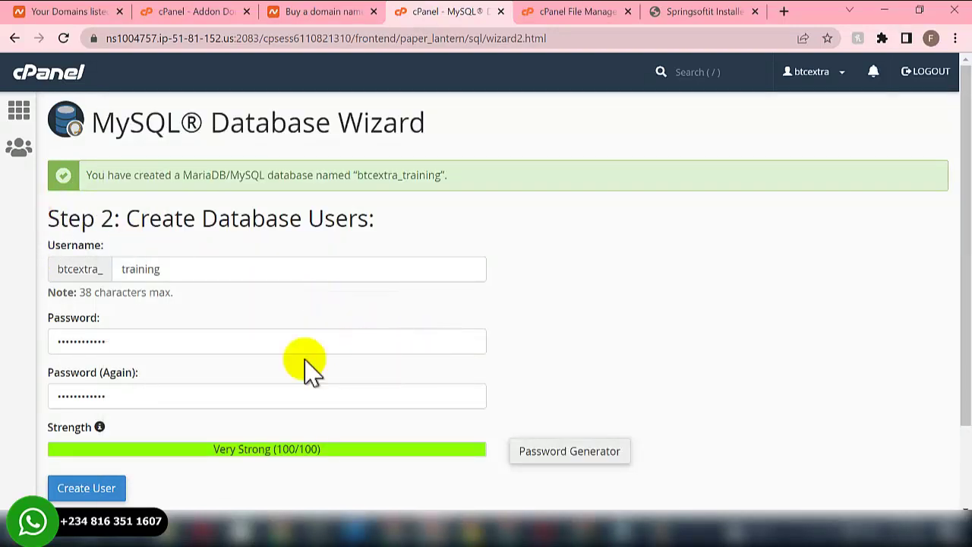
scroll(361, 353, "down", 2)
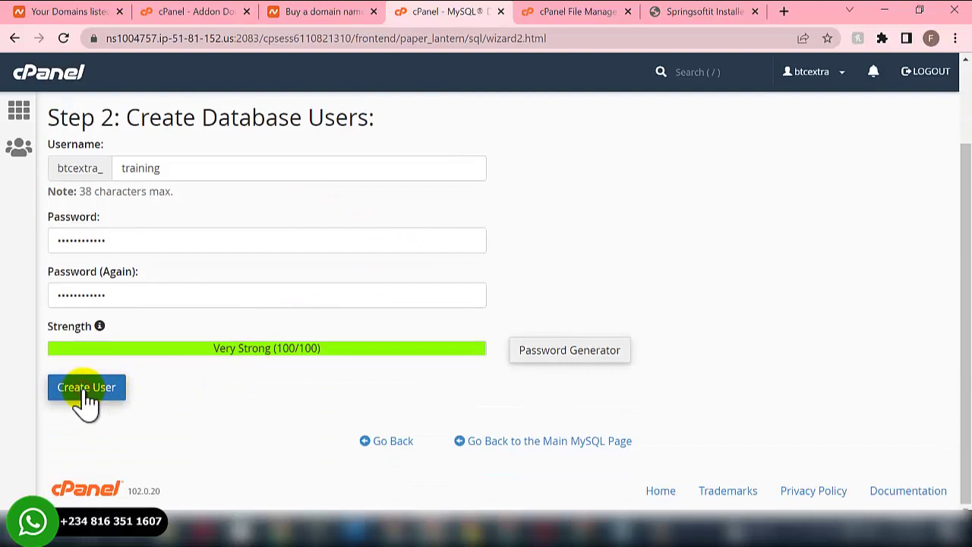
left_click(85, 390)
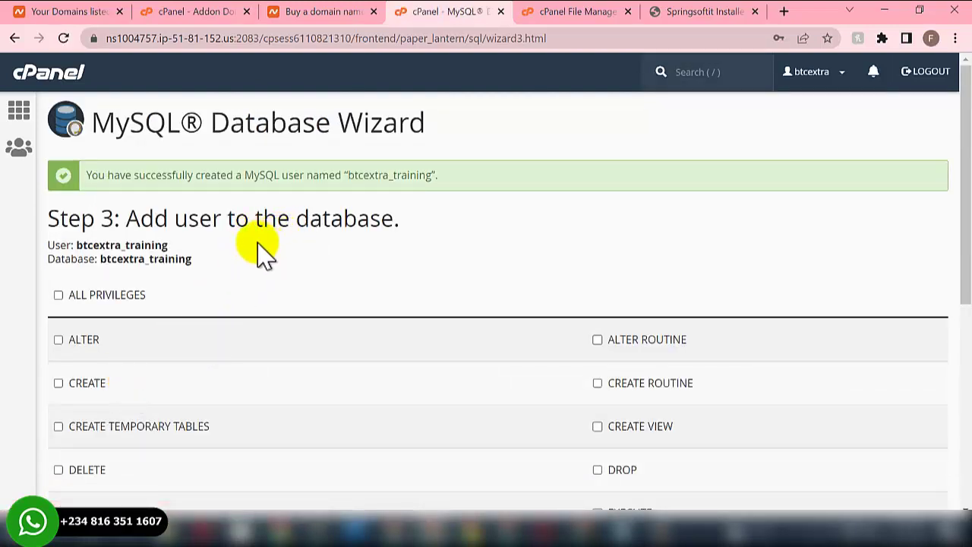
Copy the User and Database name lines into the Notepad notes beside the saved password.
left_click(56, 247)
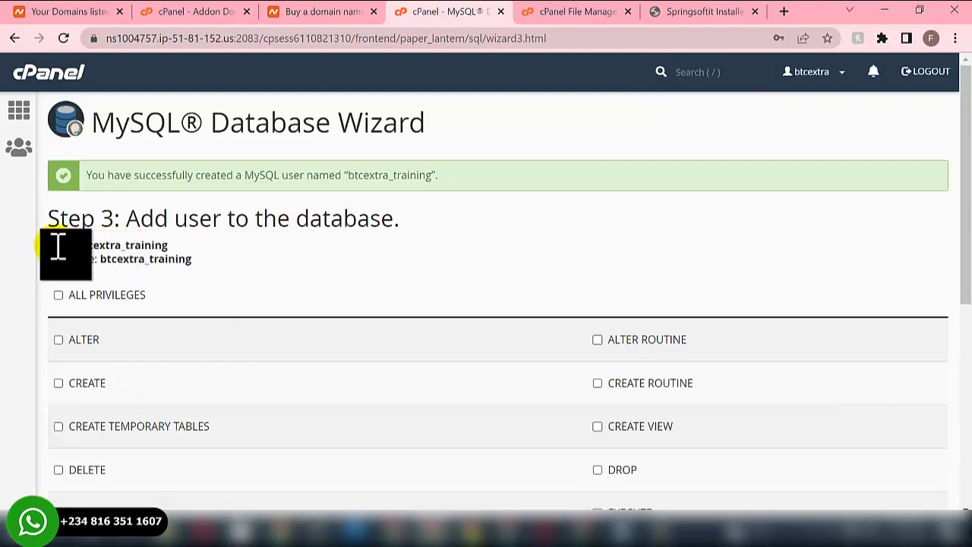
left_click_drag(62, 247, 187, 264)
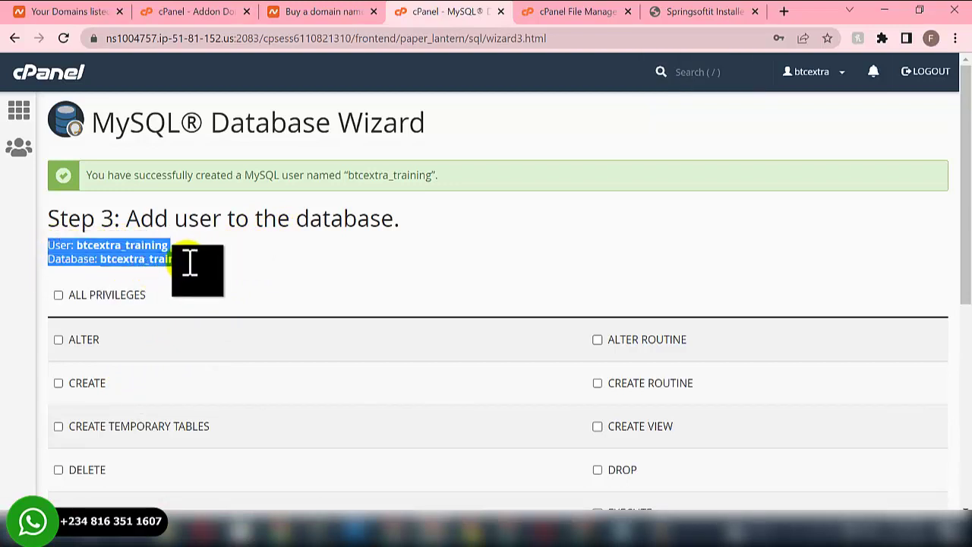
right_click(139, 247)
left_click(167, 263)
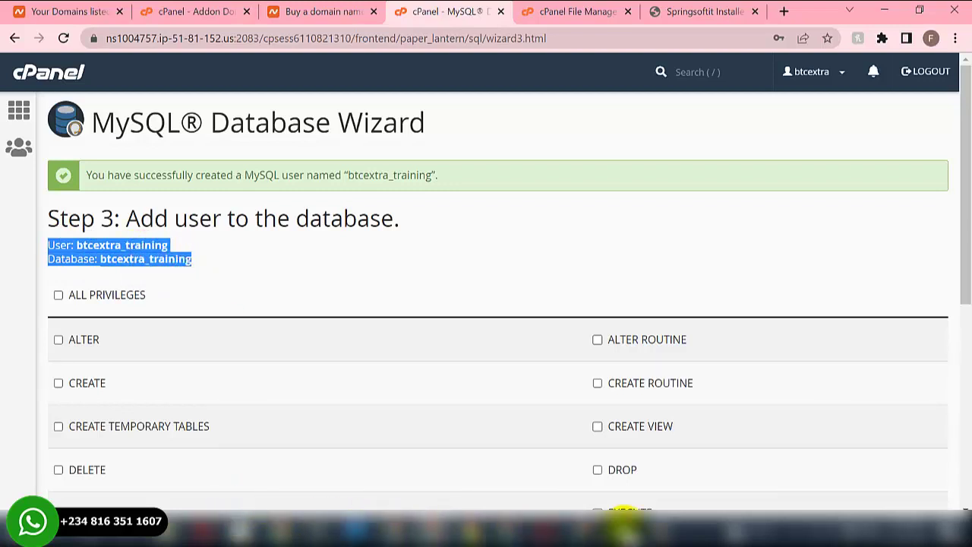
mouse_move(630, 535)
left_click(693, 479)
left_click(107, 147)
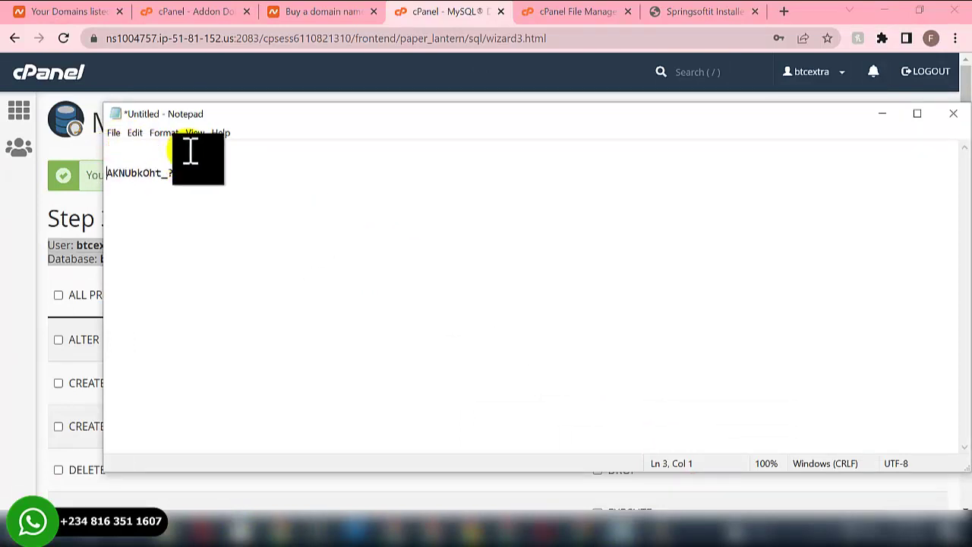
key("ctrl+v")
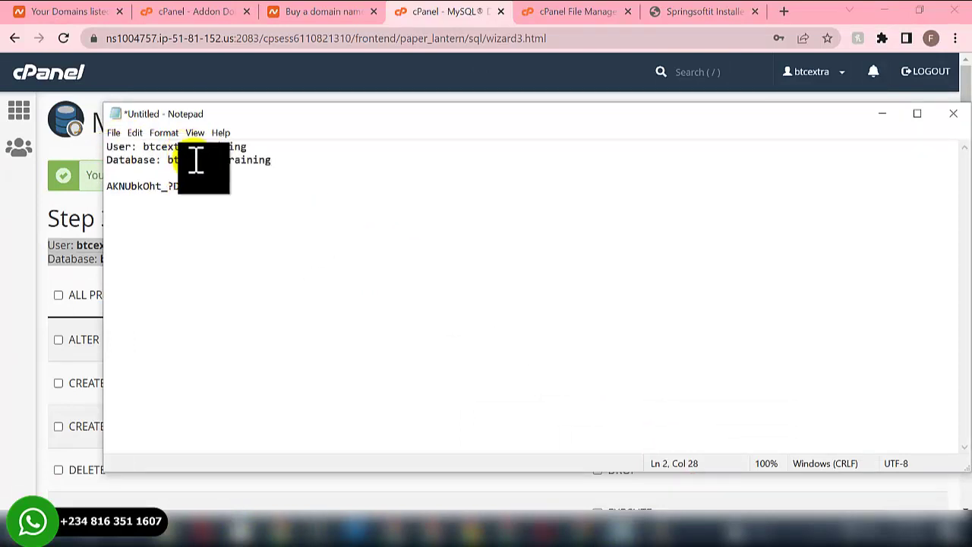
left_click(19, 279)
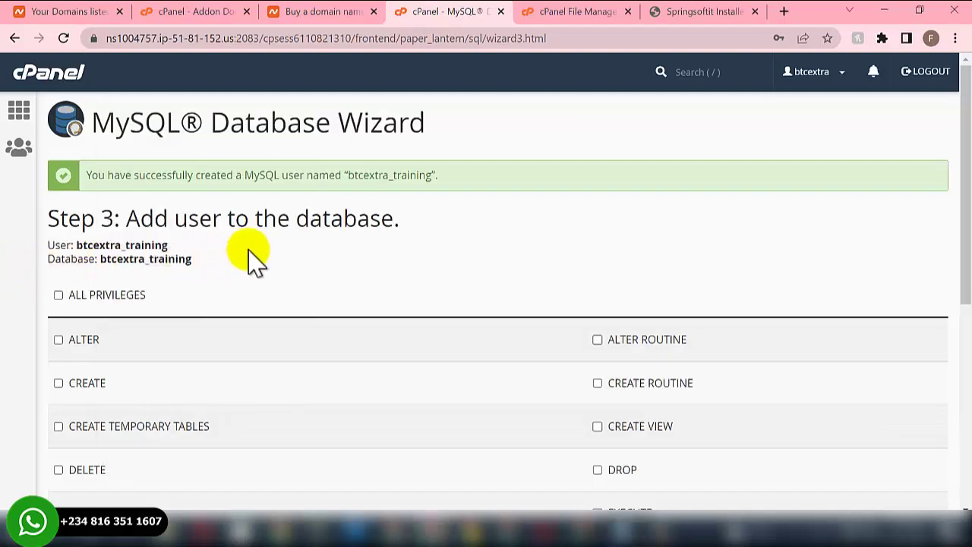
Grant ALL PRIVILEGES to btcextra_training on the btcextra_training database.
left_click(57, 295)
scroll(152, 287, "down", 5)
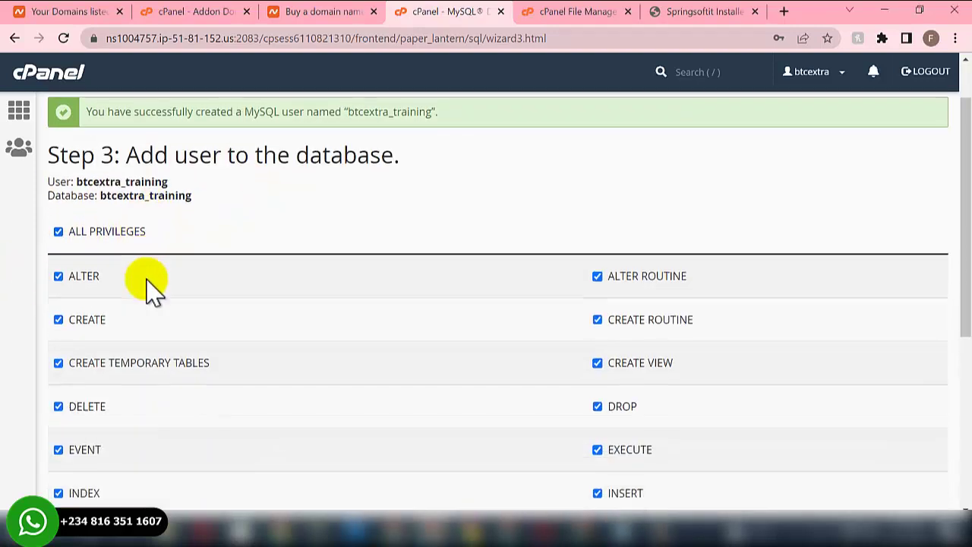
left_click(102, 363)
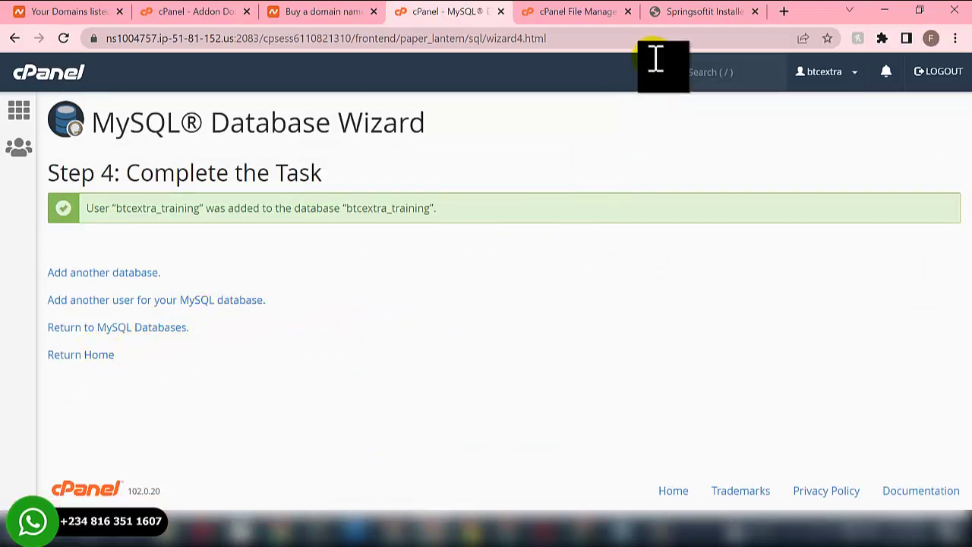
Accept the HYIP MAX licence notice and review the all-passing Server Requirements list.
left_click(560, 19)
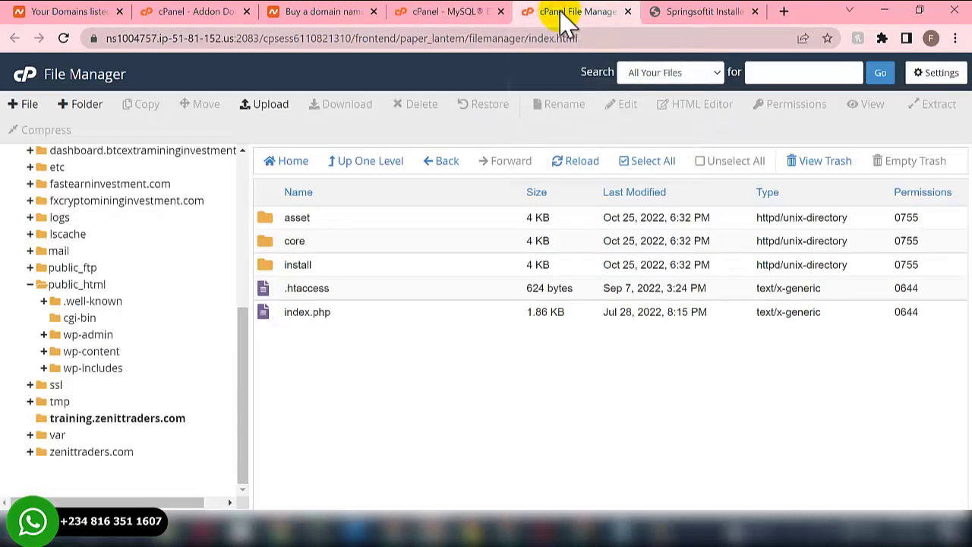
left_click(686, 22)
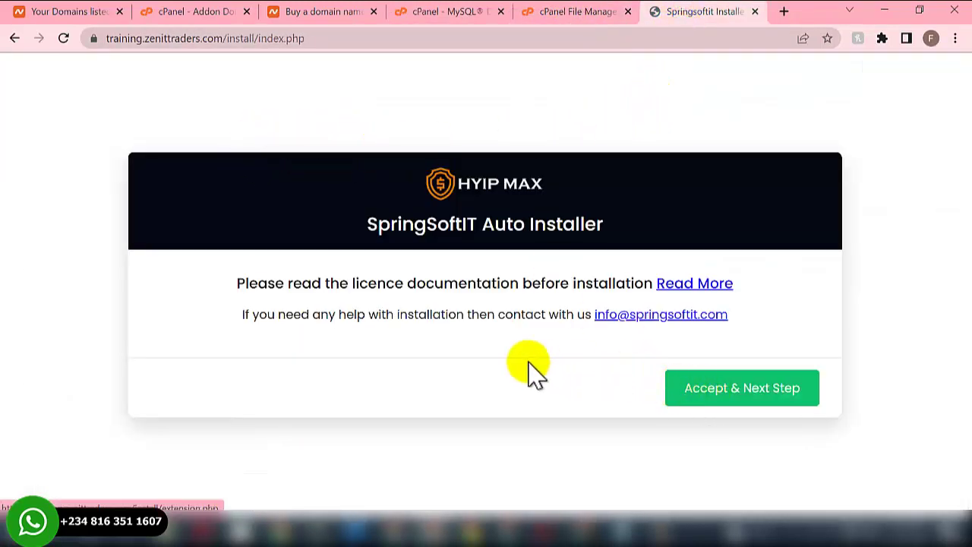
left_click(719, 399)
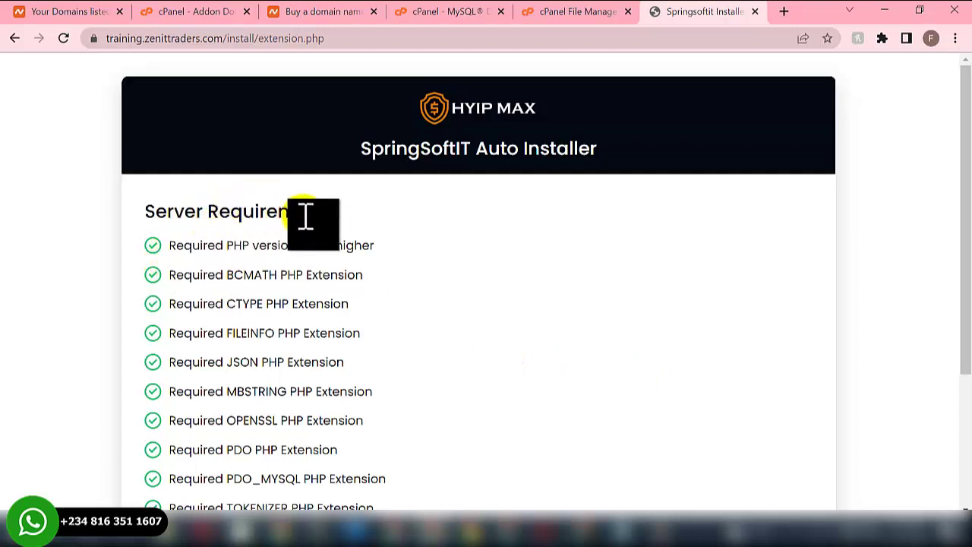
scroll(256, 243, "down", 1)
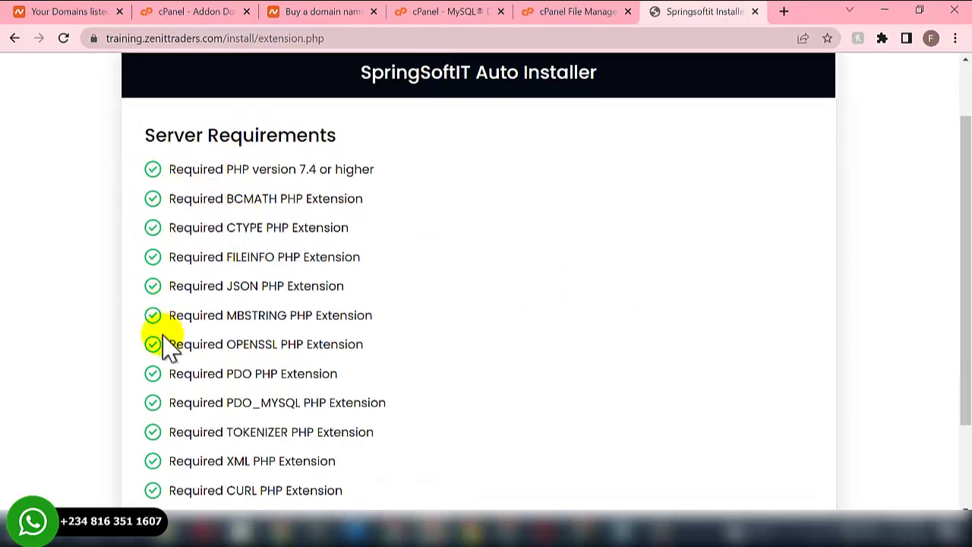
scroll(162, 346, "down", 2)
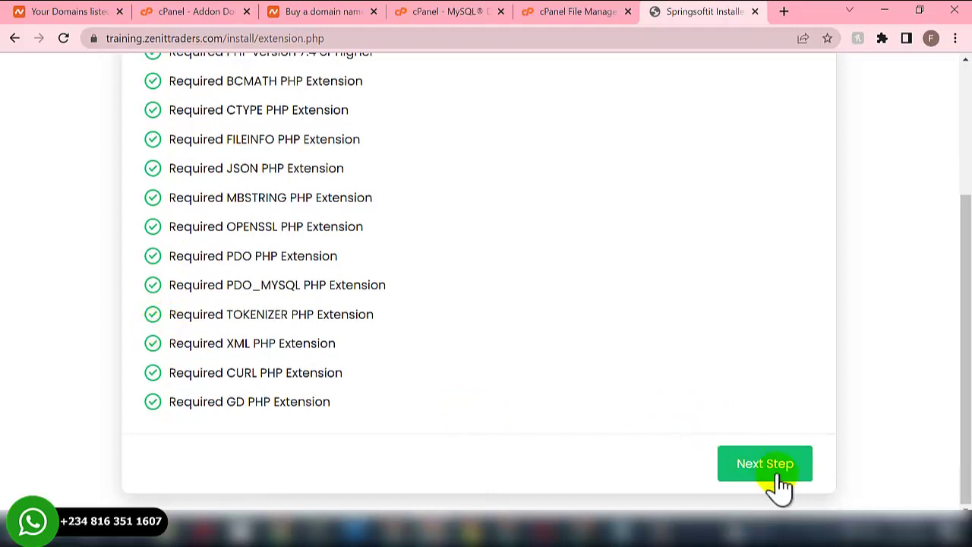
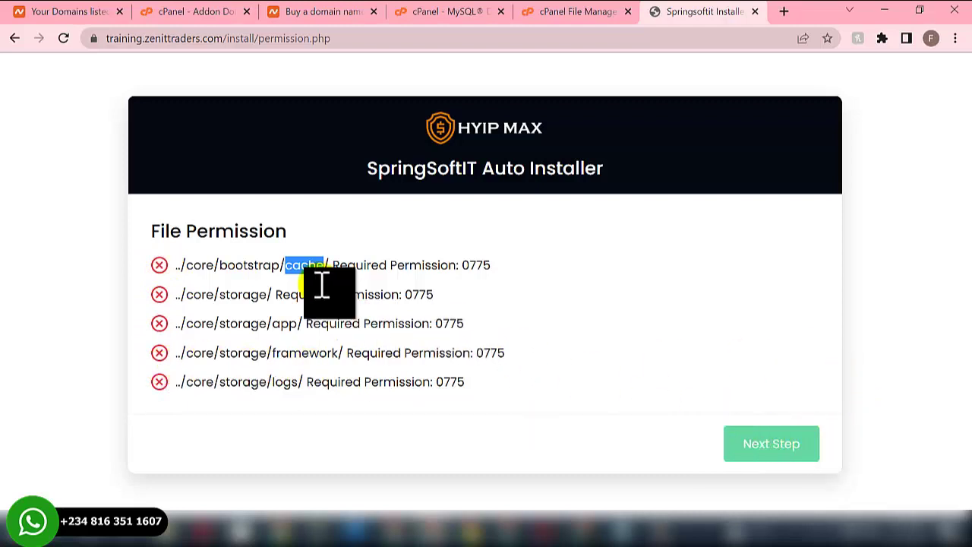
Compare the installer's five failing 0775 paths, then open the core folder in File Manager.
left_click(361, 265)
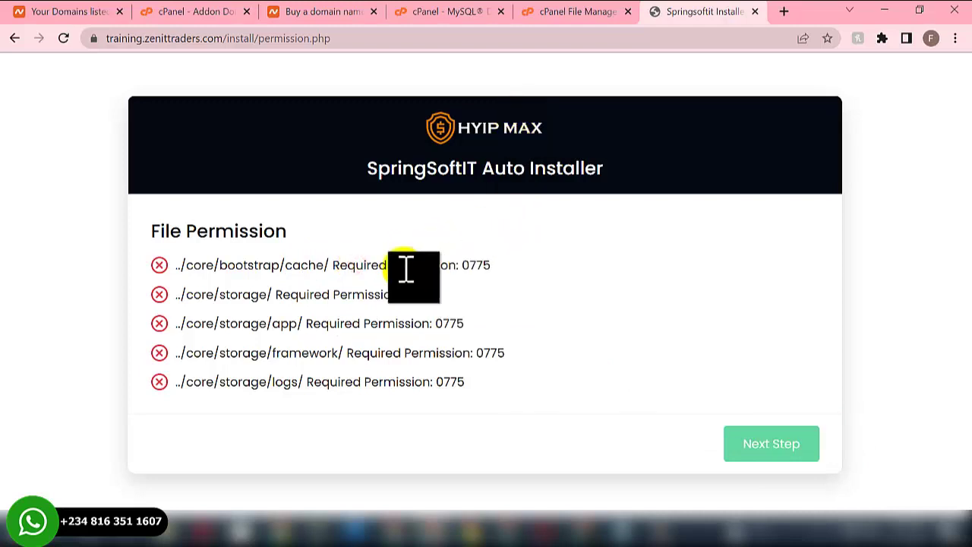
left_click(547, 17)
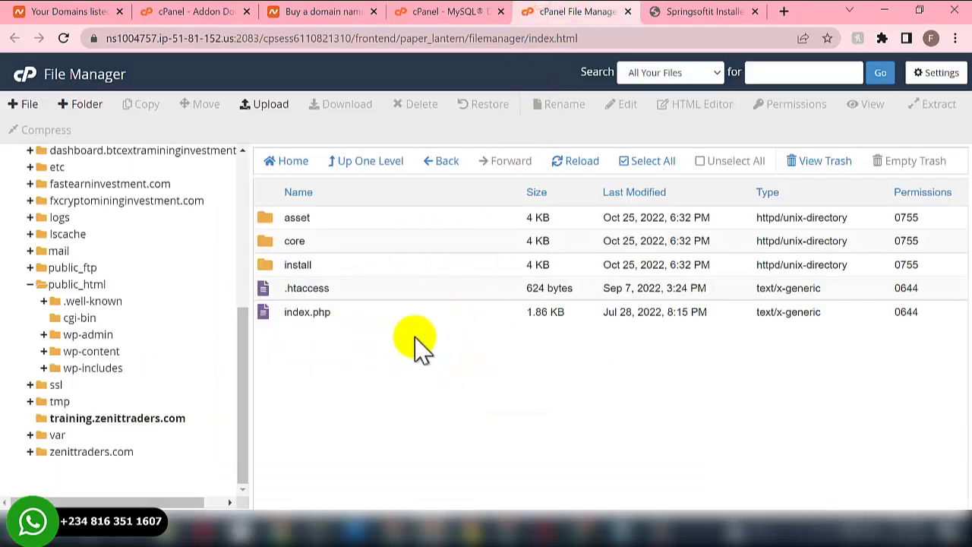
left_click(658, 11)
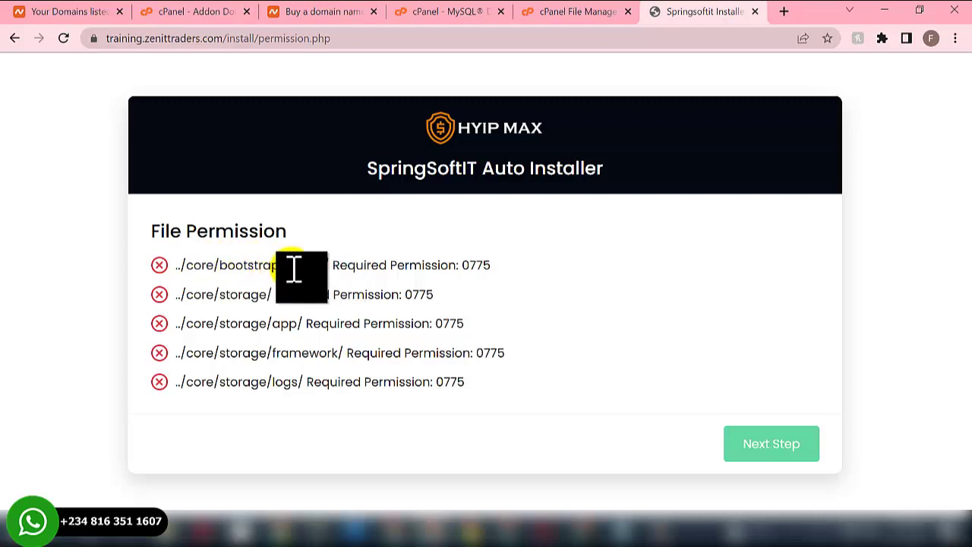
left_click(566, 11)
double_click(354, 245)
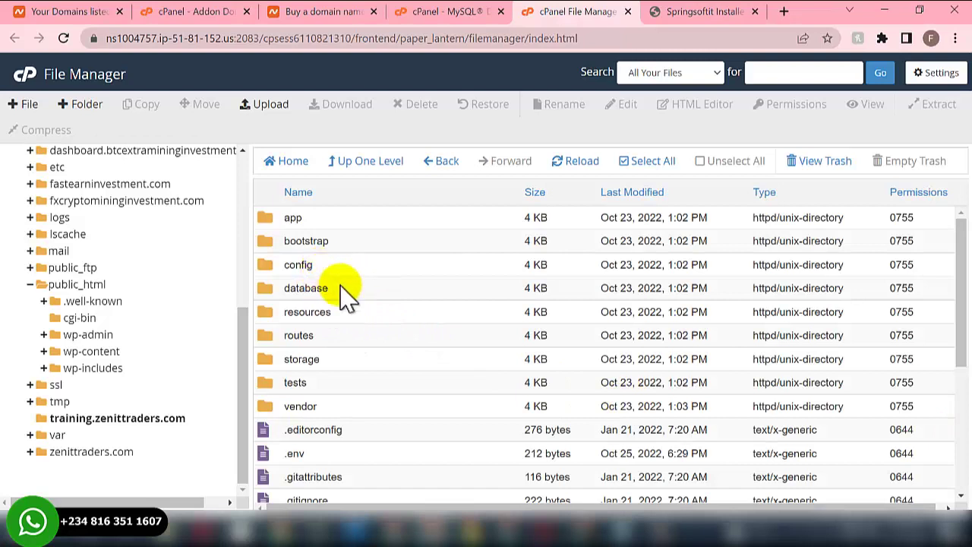
Change core/bootstrap/cache from 0755 to 0775 by adding Group Write permission.
double_click(354, 243)
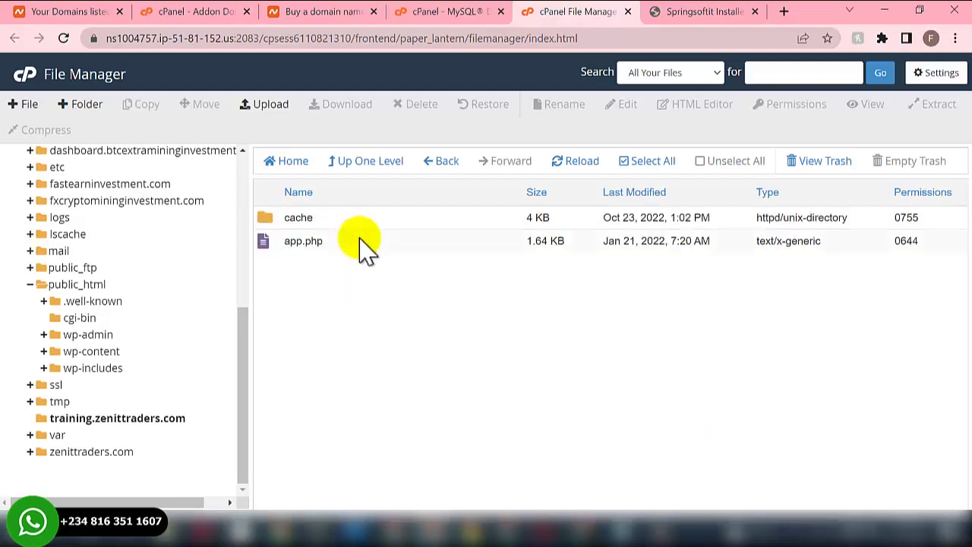
left_click(331, 218)
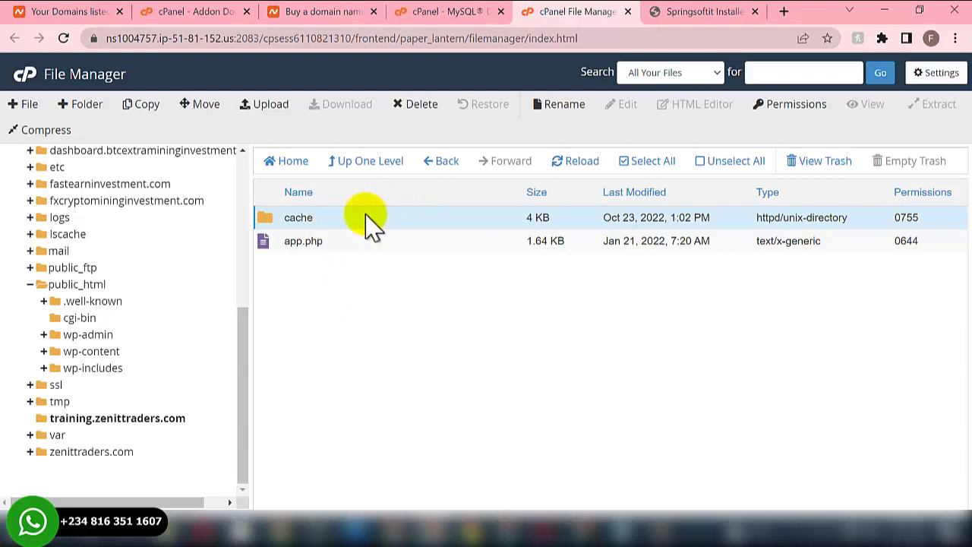
left_click(774, 120)
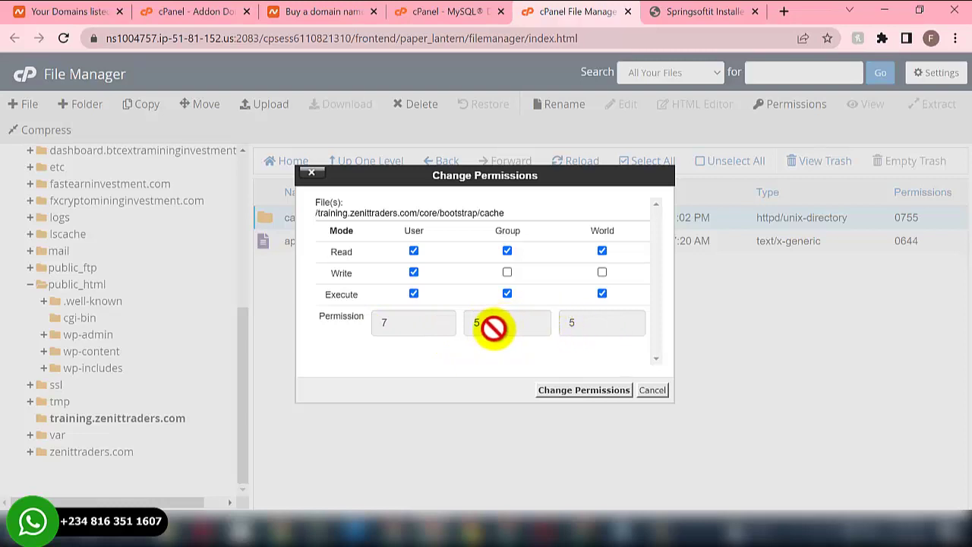
left_click(508, 272)
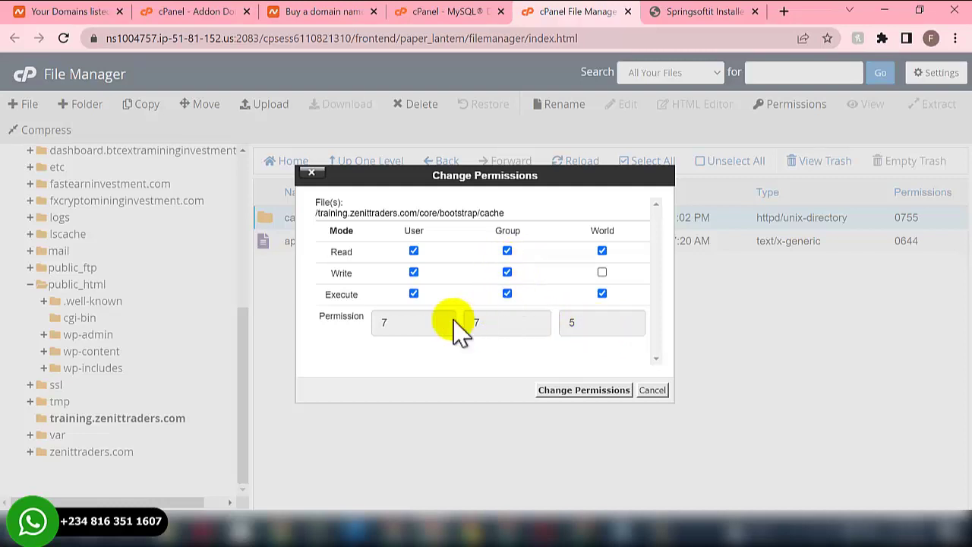
left_click(592, 389)
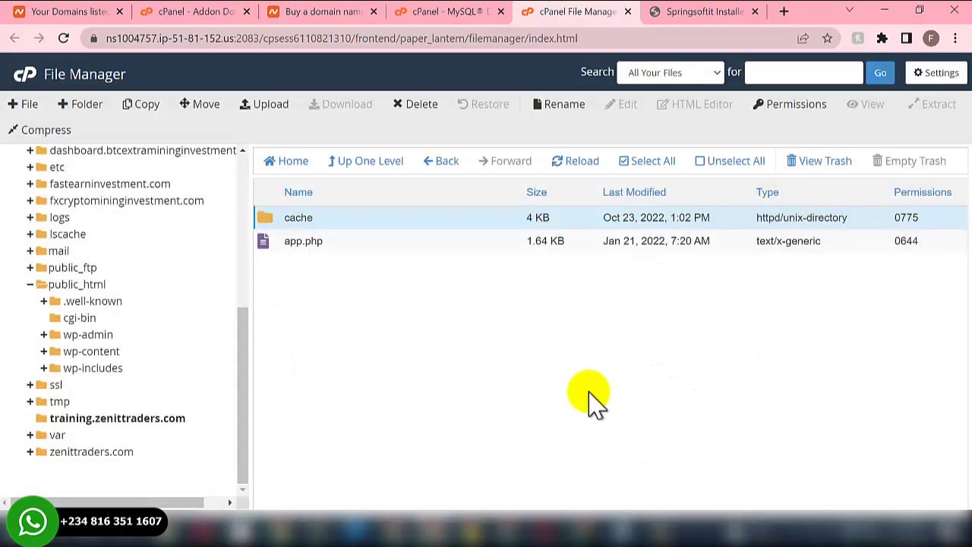
Confirm bootstrap/cache now passes in the installer, then reopen the core folder in File Manager.
left_click(687, 13)
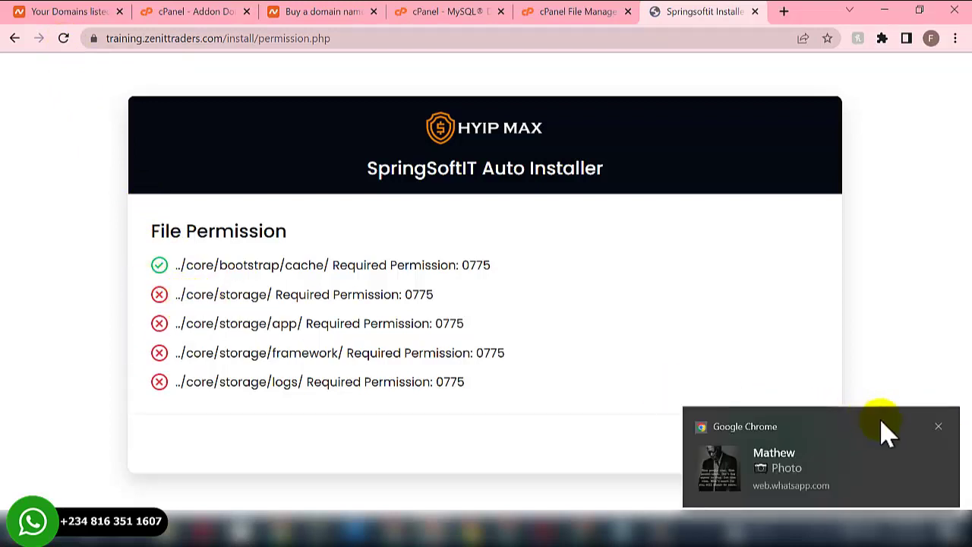
left_click(939, 426)
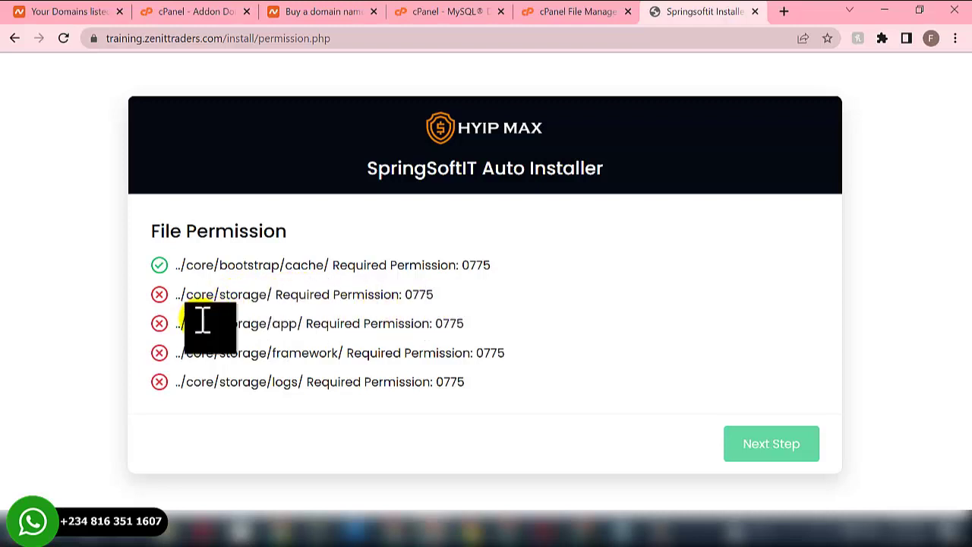
left_click(535, 12)
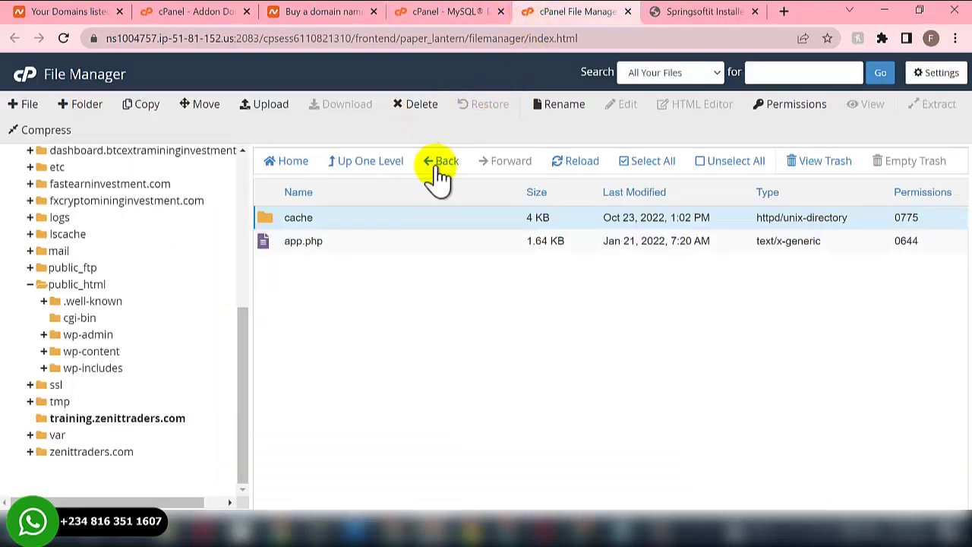
left_click(668, 14)
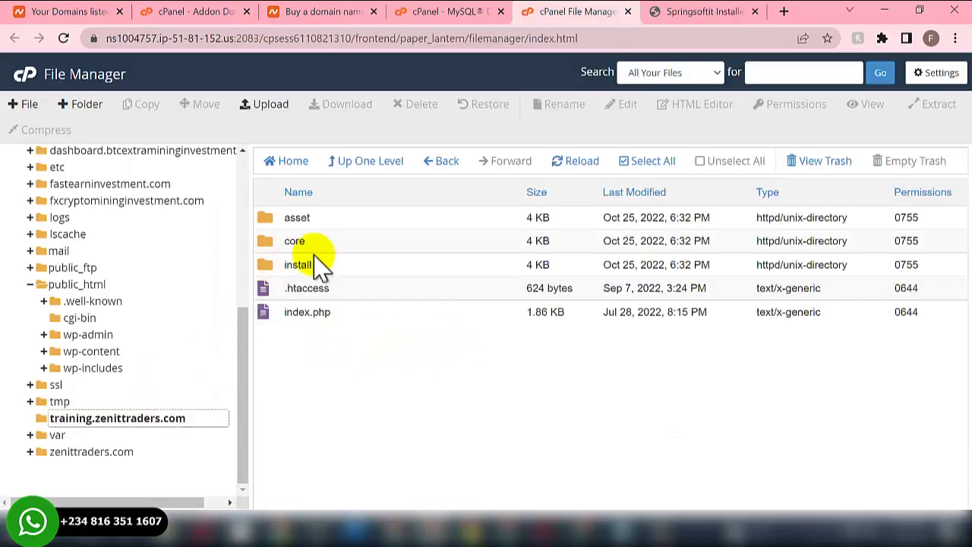
left_click(339, 241)
double_click(339, 241)
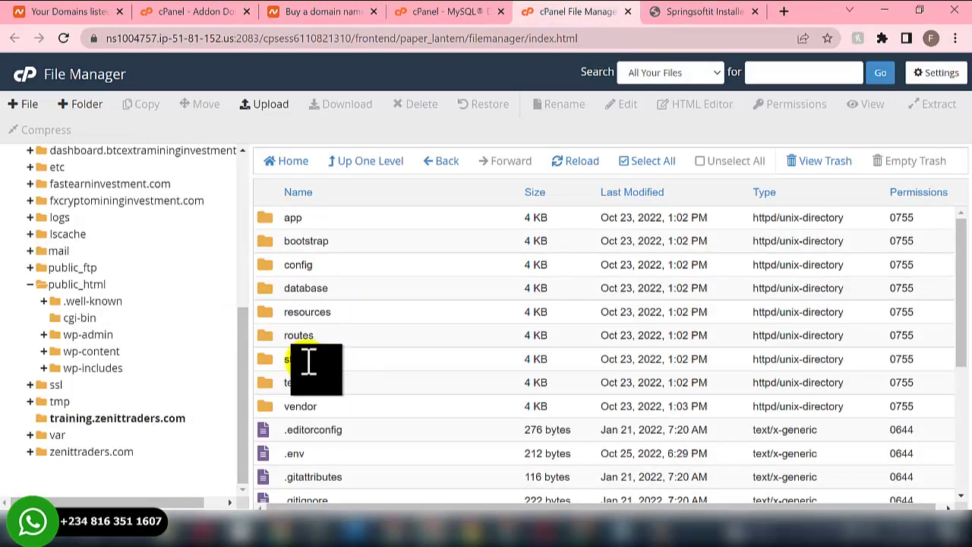
Give core/storage 0775 permissions and return to the installer checklist.
left_click(358, 363)
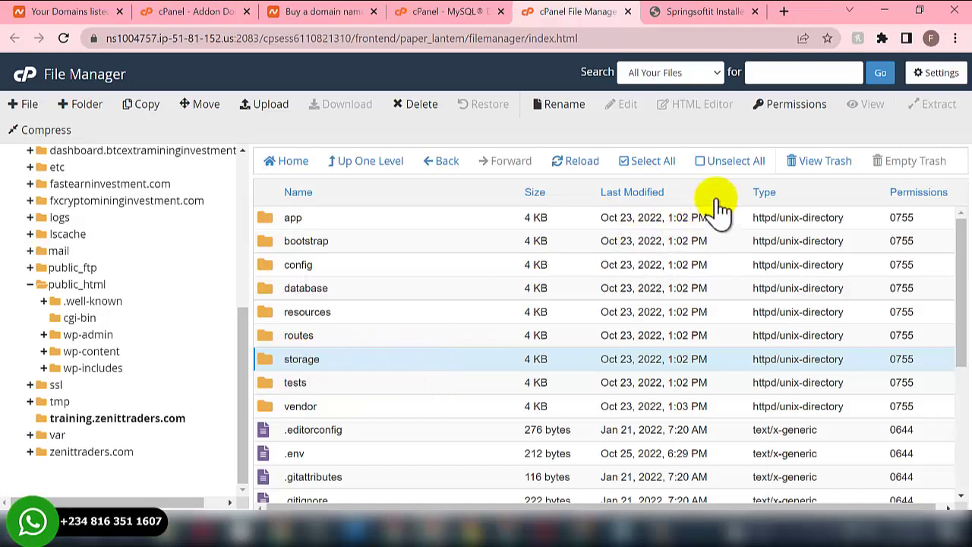
left_click(776, 103)
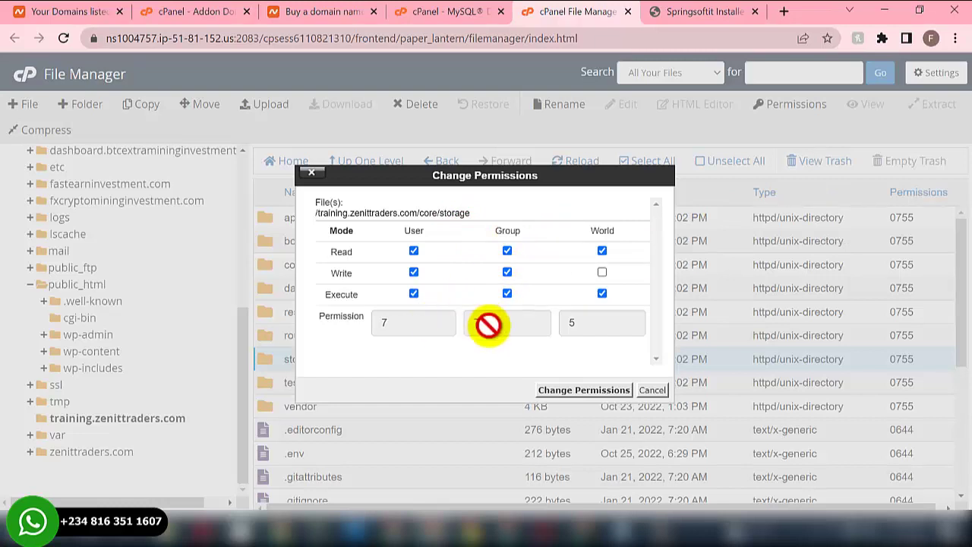
left_click(594, 393)
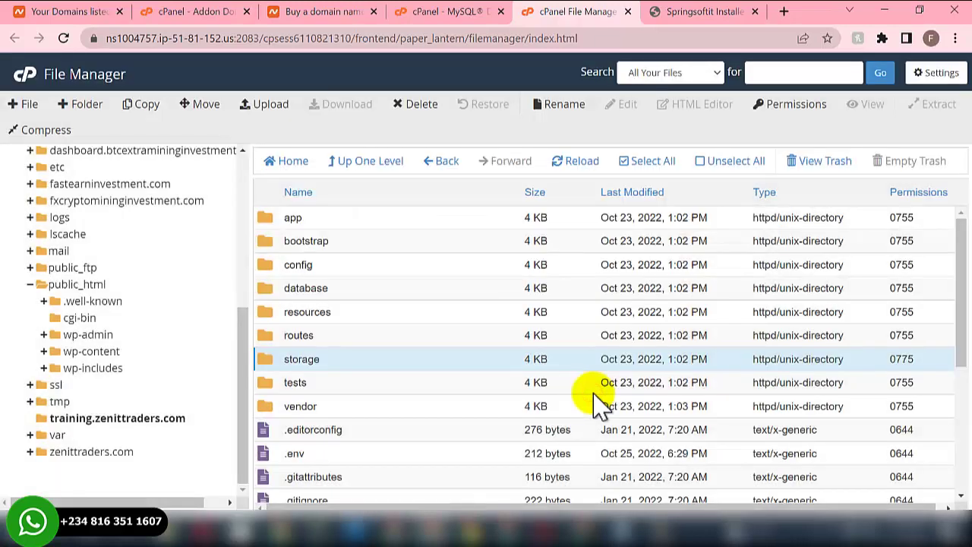
left_click(729, 11)
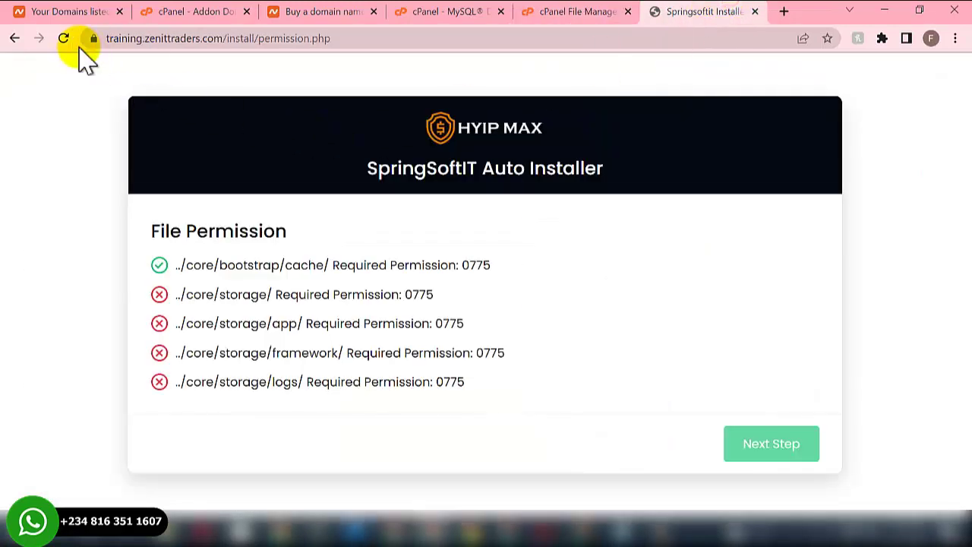
Reload the installer to confirm core/storage passes, then go back to the storage folder in File Manager.
left_click(66, 40)
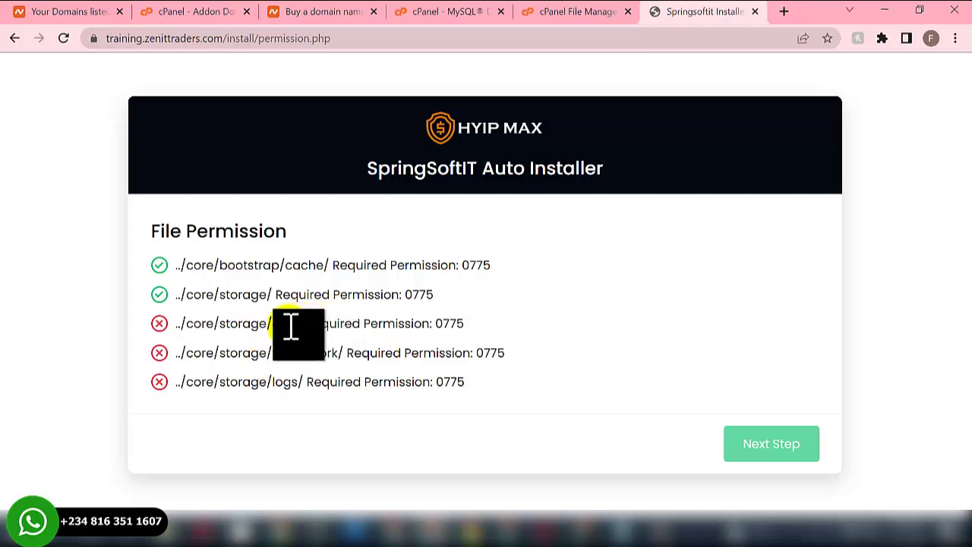
left_click(553, 10)
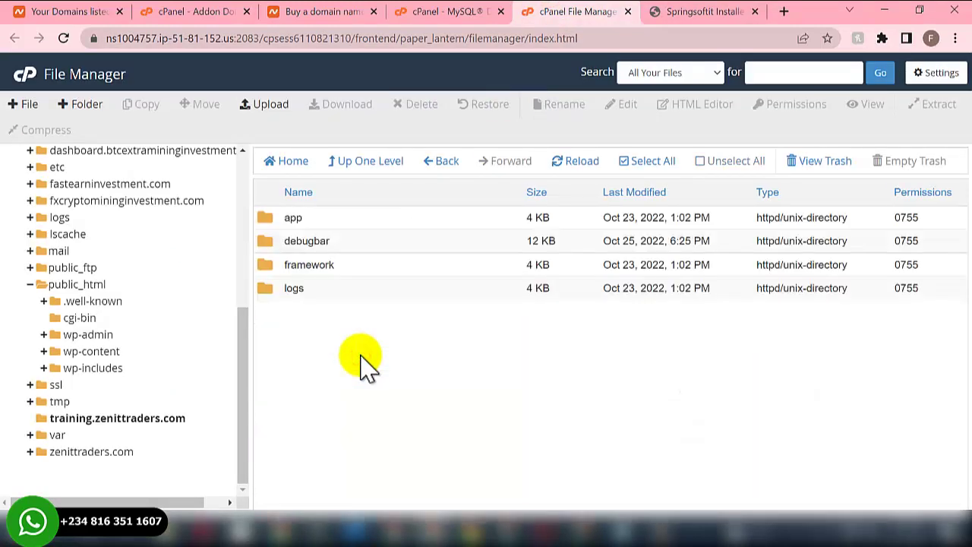
Set core/storage/app to 0775 and return to the installer checklist.
left_click(357, 218)
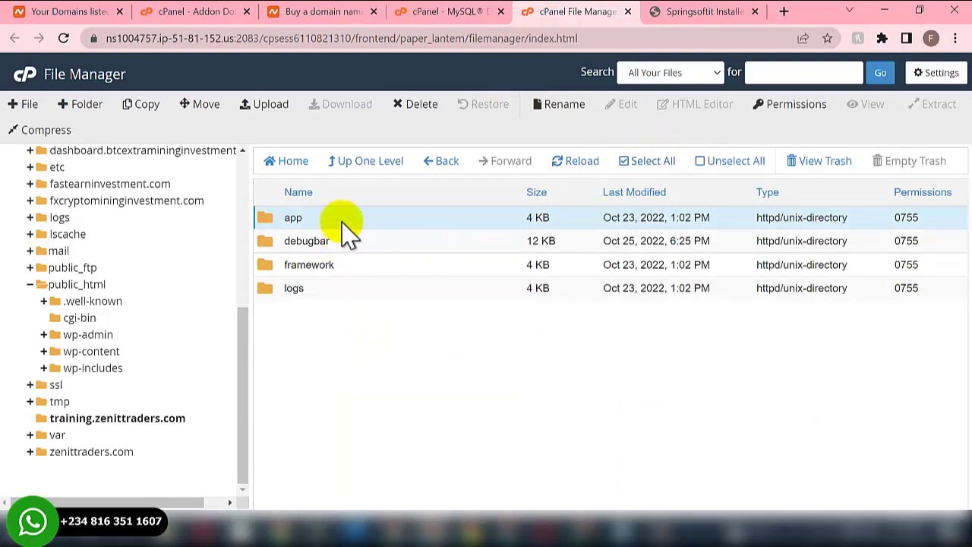
left_click(798, 108)
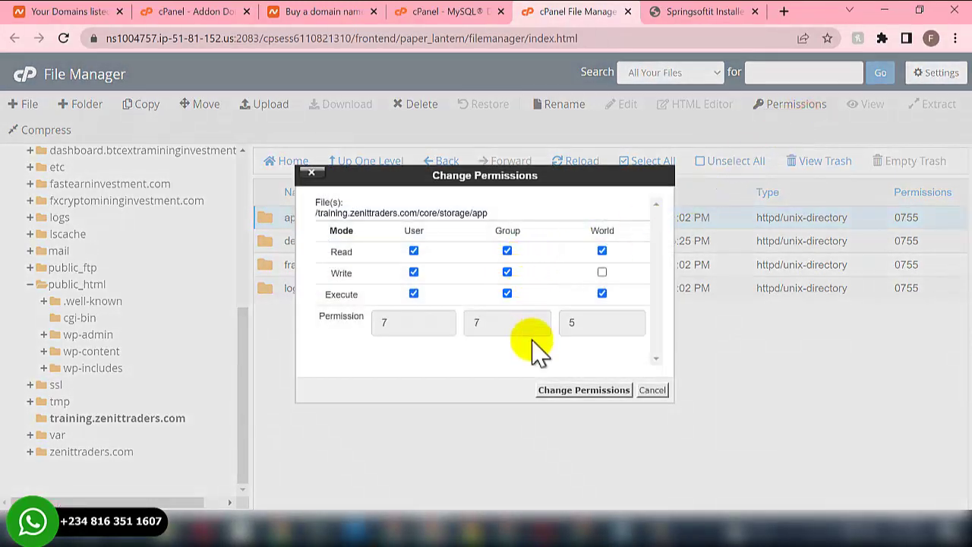
left_click(589, 389)
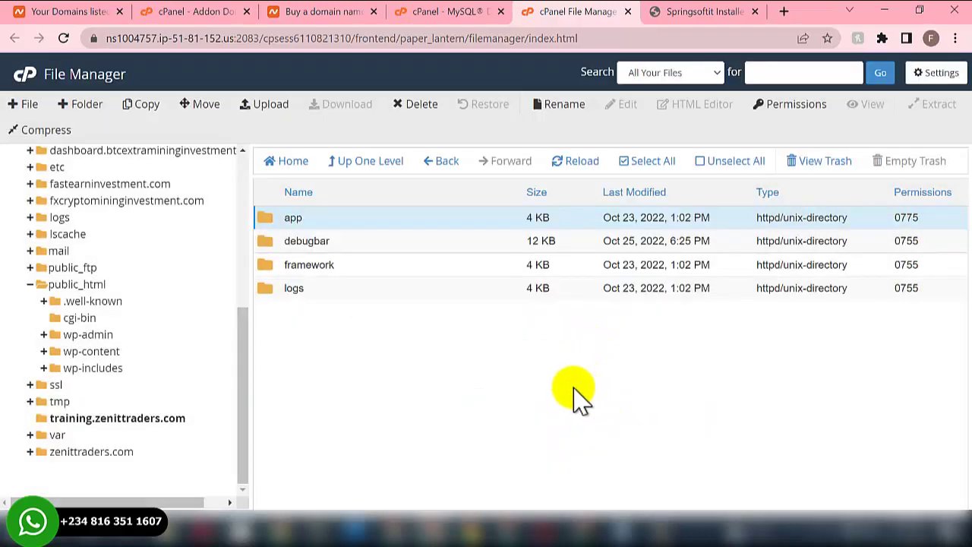
left_click(705, 12)
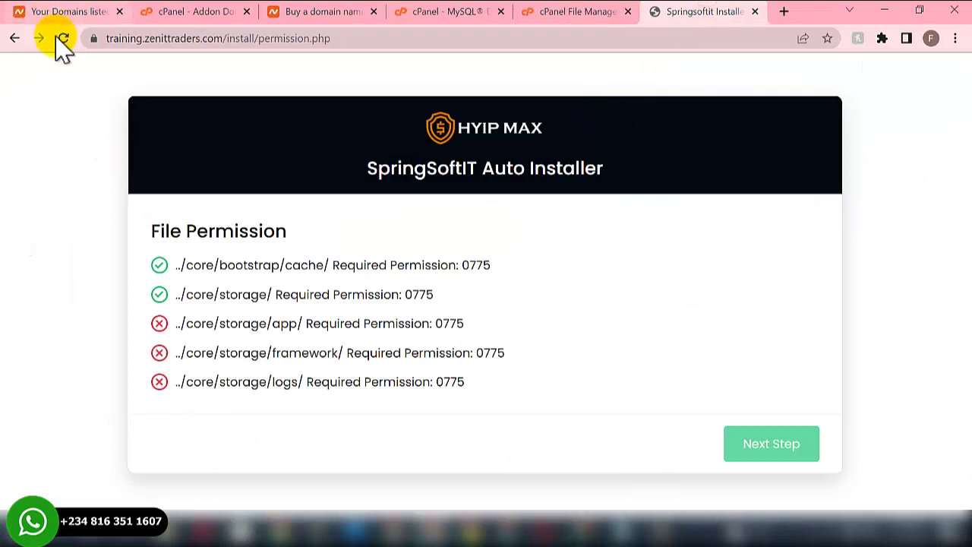
Recheck the installer, then give core/storage/framework 0775 permissions with Group Write.
left_click(63, 38)
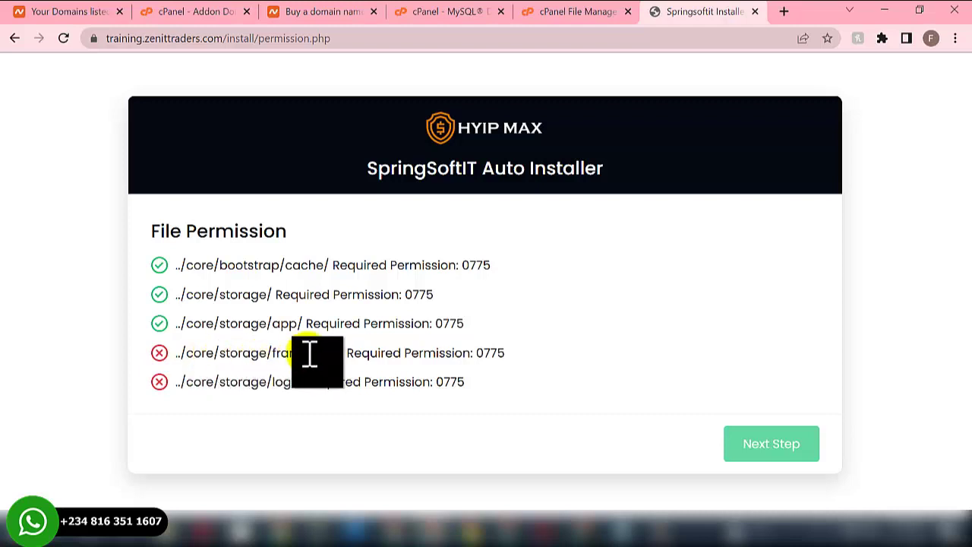
left_click(528, 11)
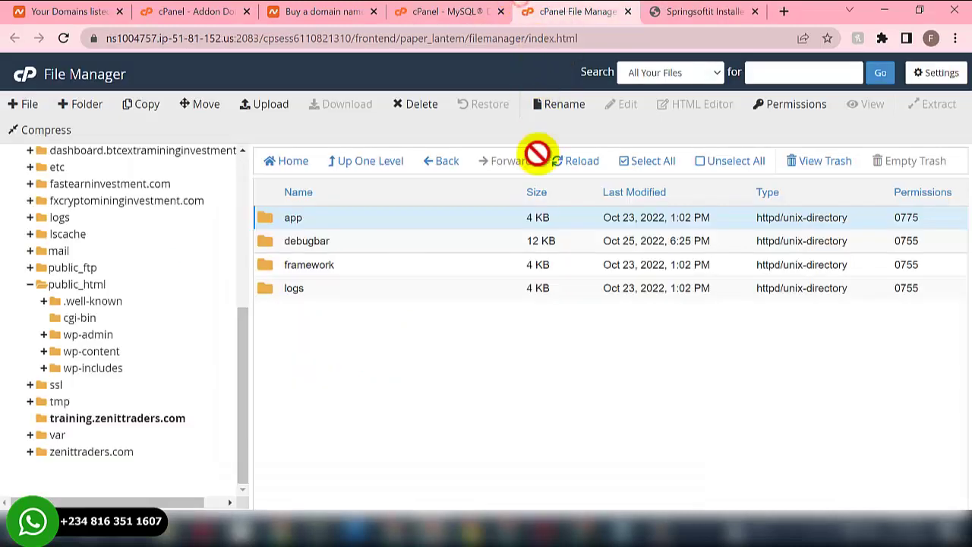
left_click(376, 265)
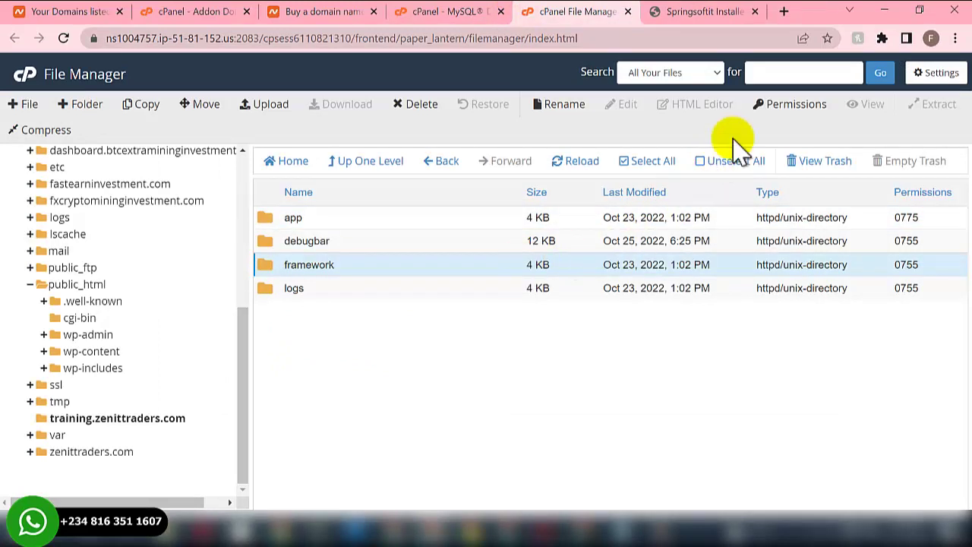
left_click(767, 107)
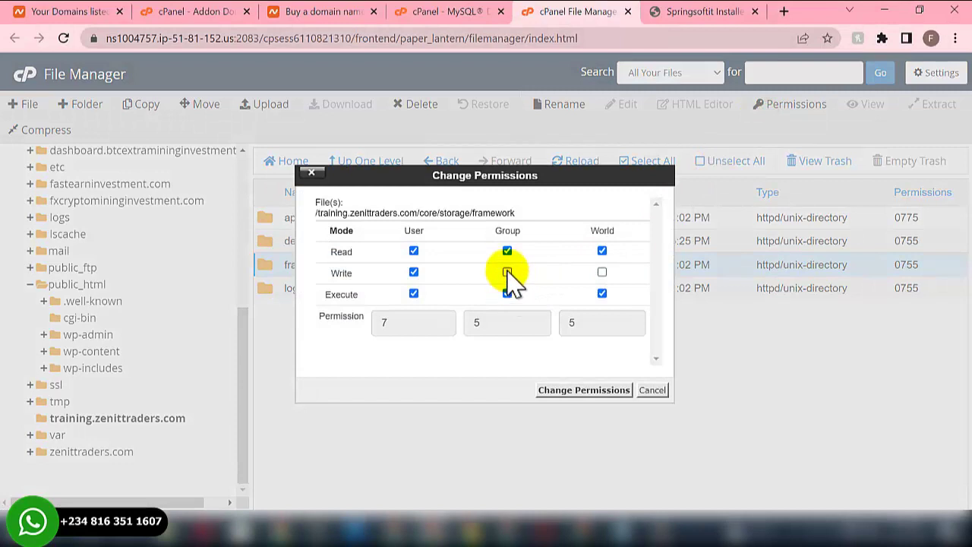
left_click(508, 272)
left_click(569, 390)
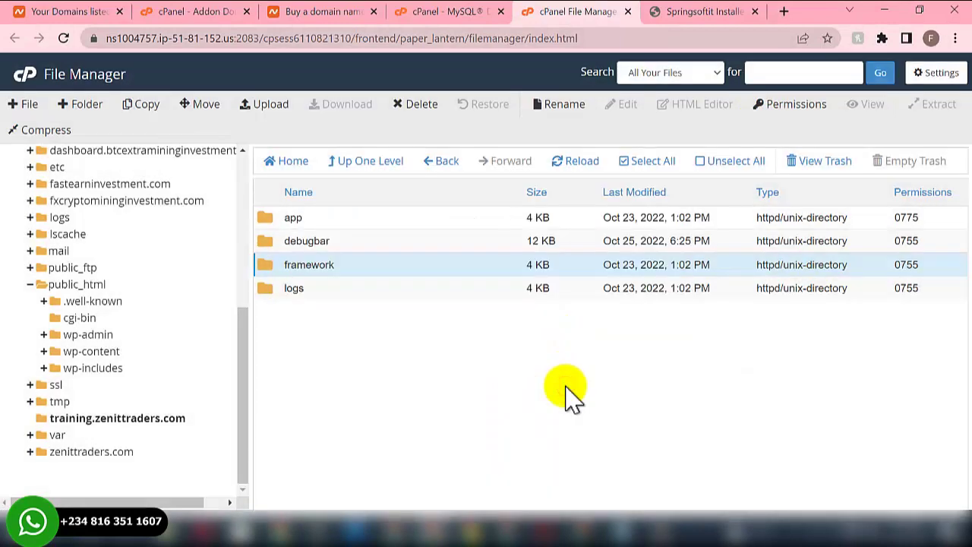
left_click(702, 11)
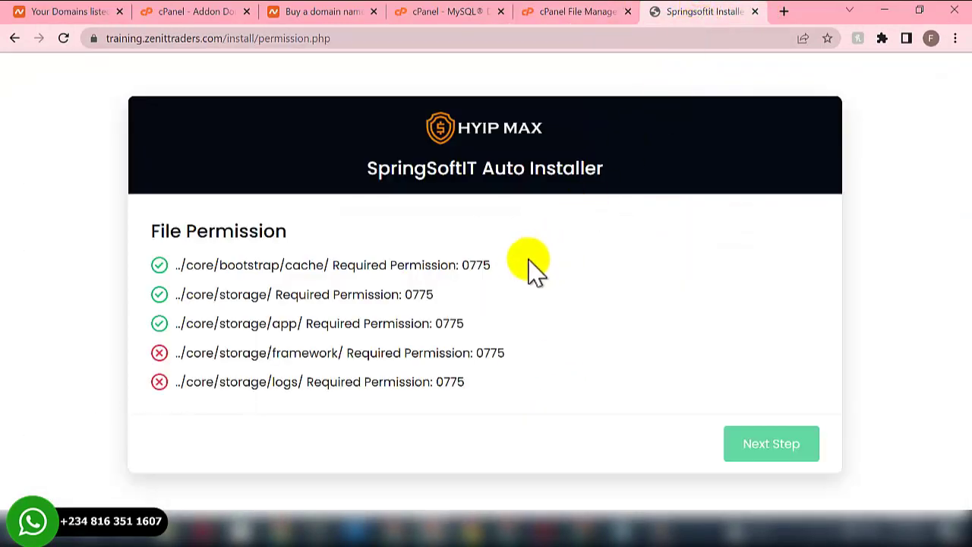
Recheck the installer, then set core/storage/logs to 0775 so all five paths pass.
left_click(64, 38)
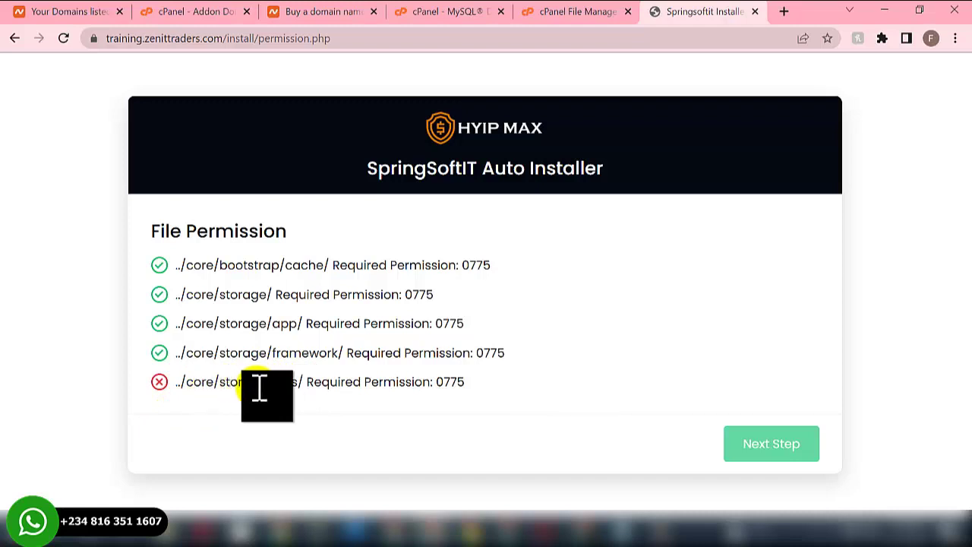
left_click(507, 10)
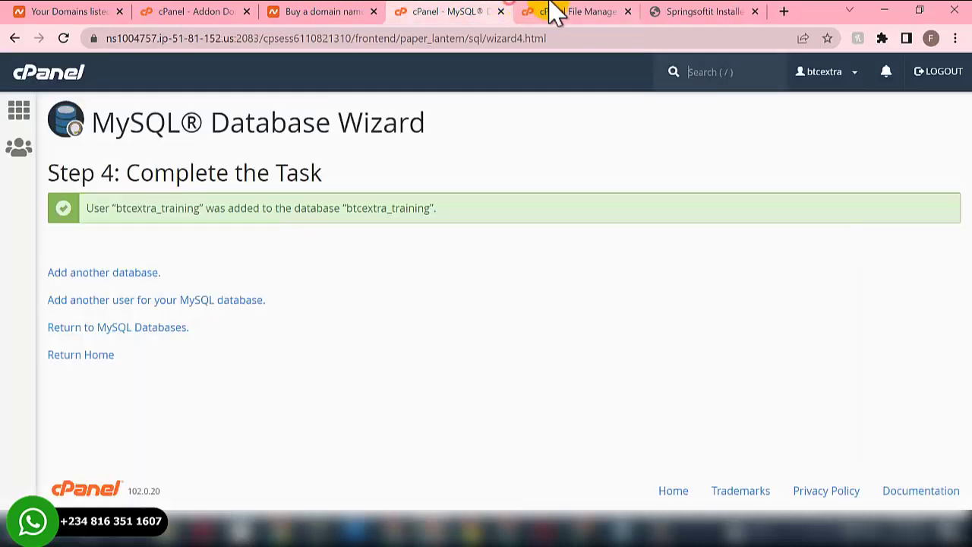
left_click(554, 11)
left_click(386, 287)
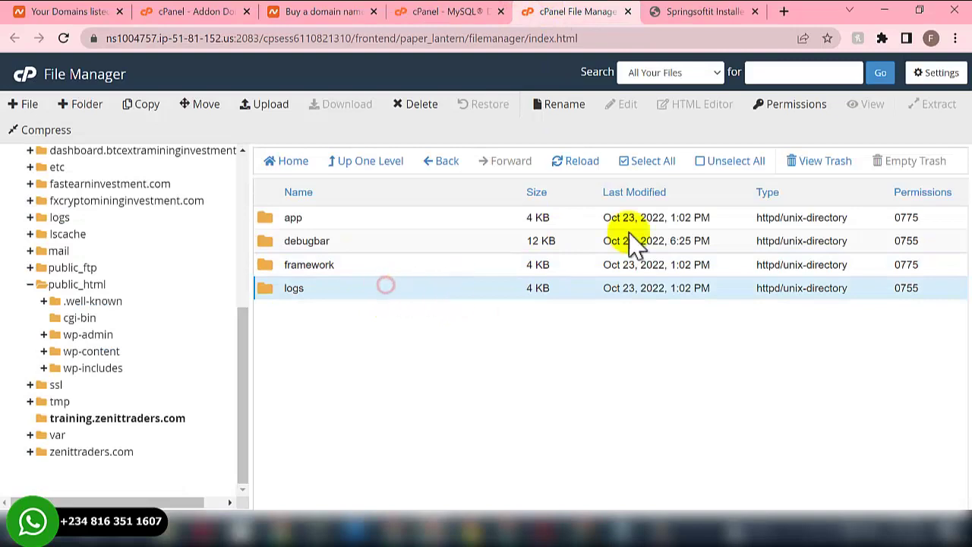
left_click(783, 106)
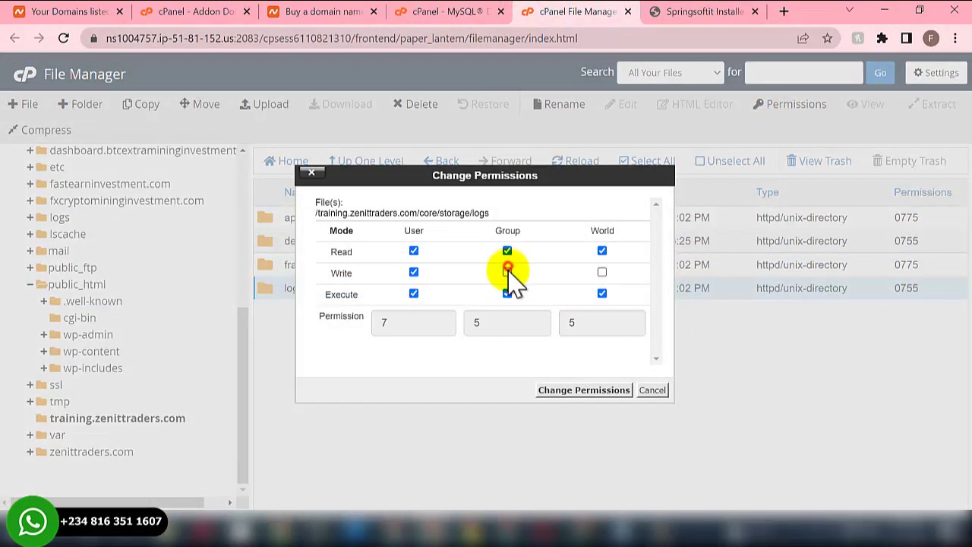
left_click(558, 390)
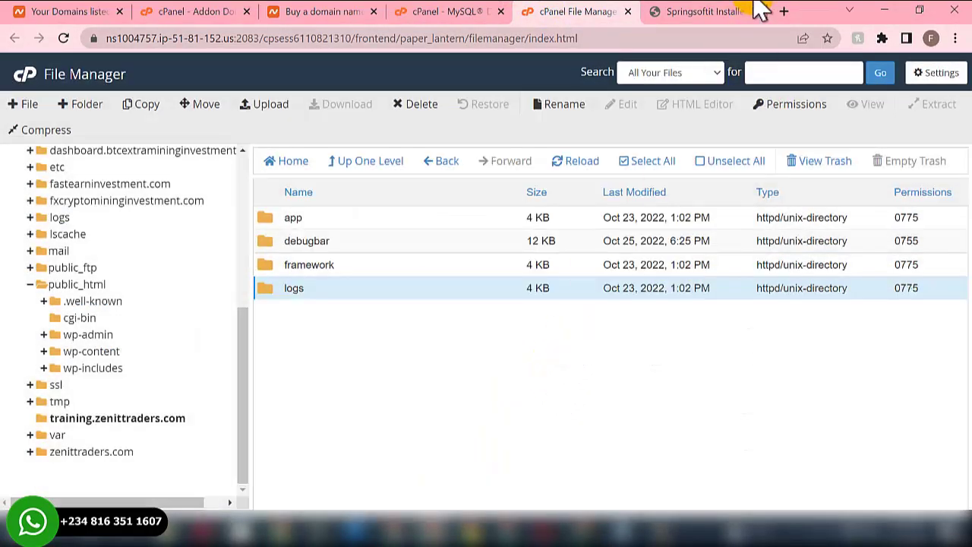
left_click(720, 12)
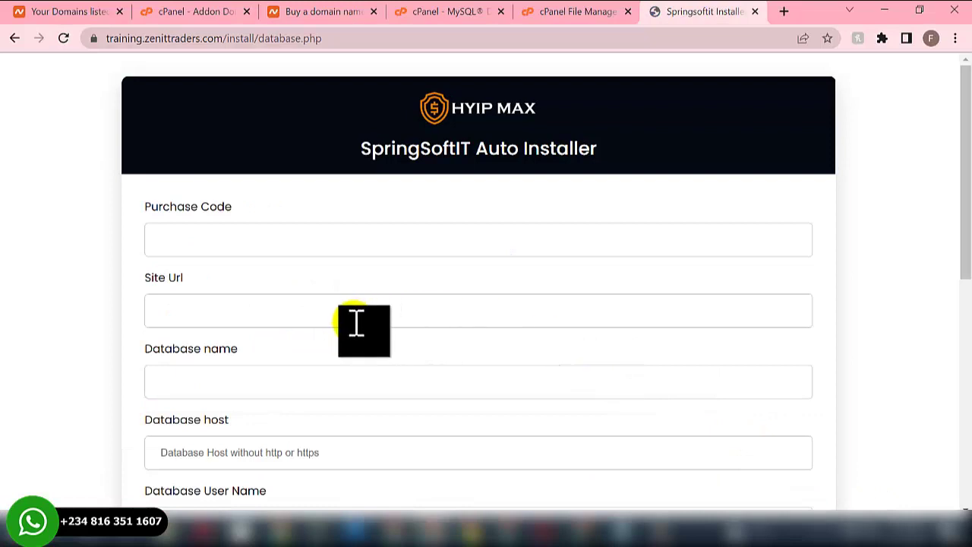
scroll(295, 299, "down", 1)
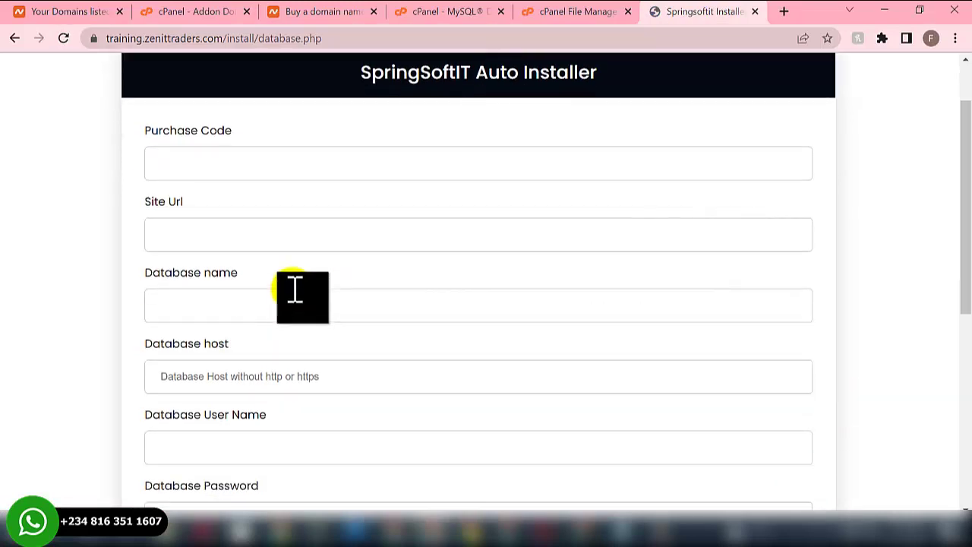
scroll(323, 228, "up", 1)
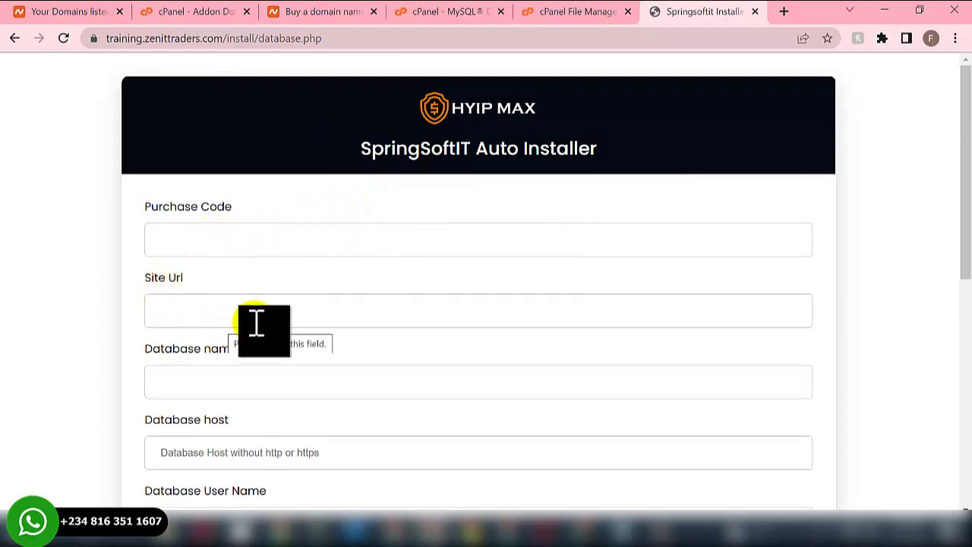
scroll(228, 319, "down", 1)
scroll(235, 306, "down", 1)
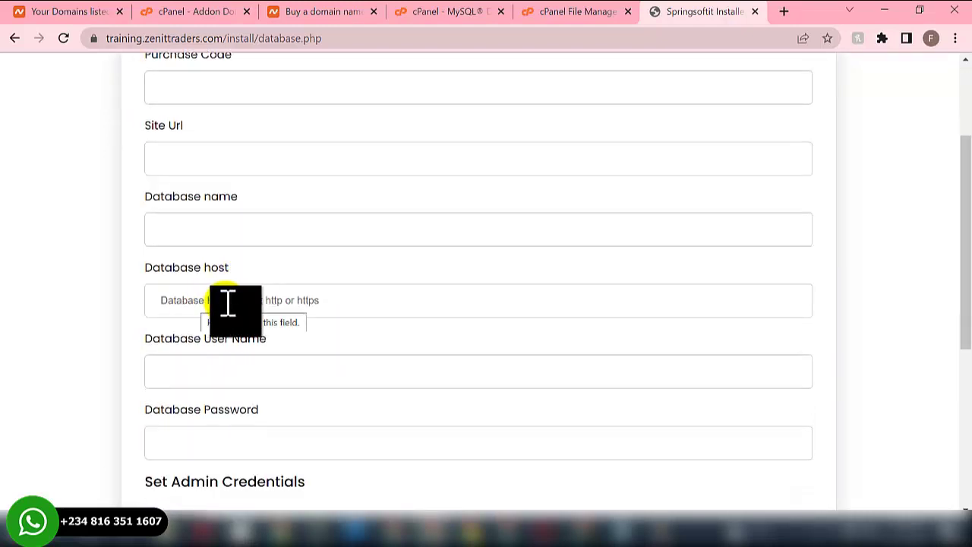
scroll(200, 310, "down", 1)
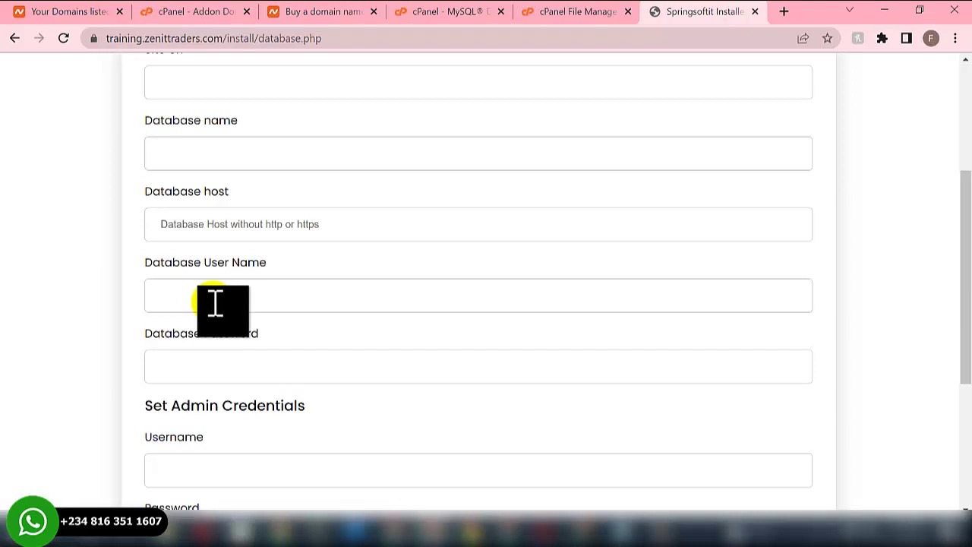
scroll(227, 308, "down", 1)
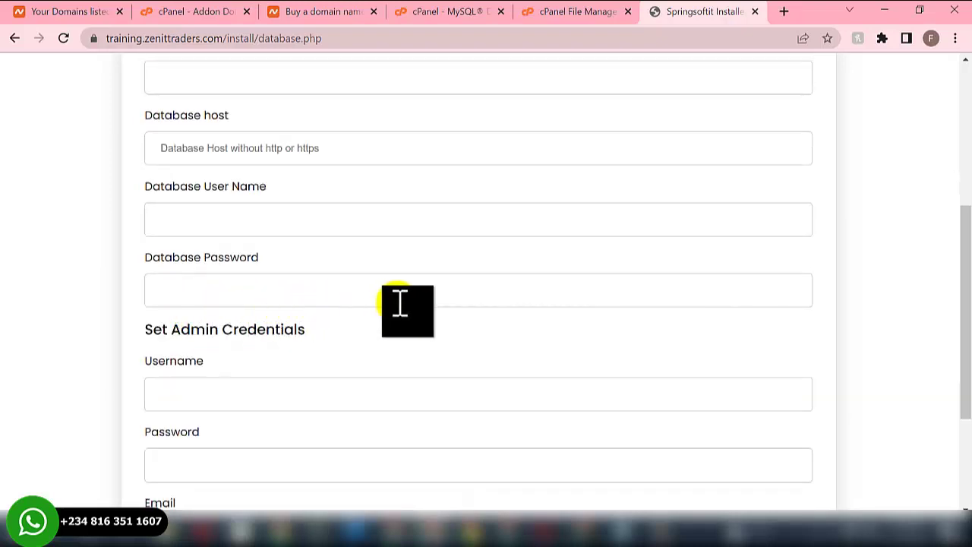
scroll(167, 328, "down", 1)
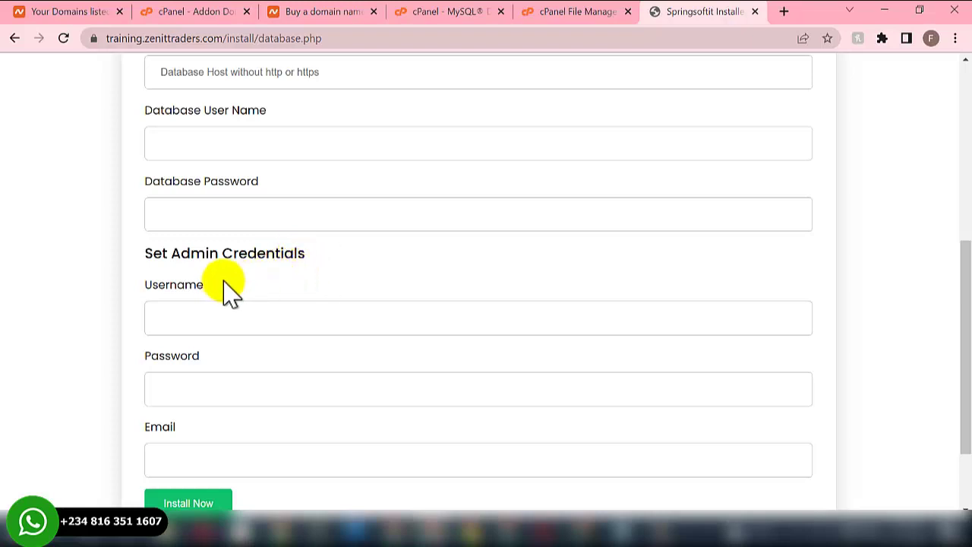
scroll(274, 328, "down", 1)
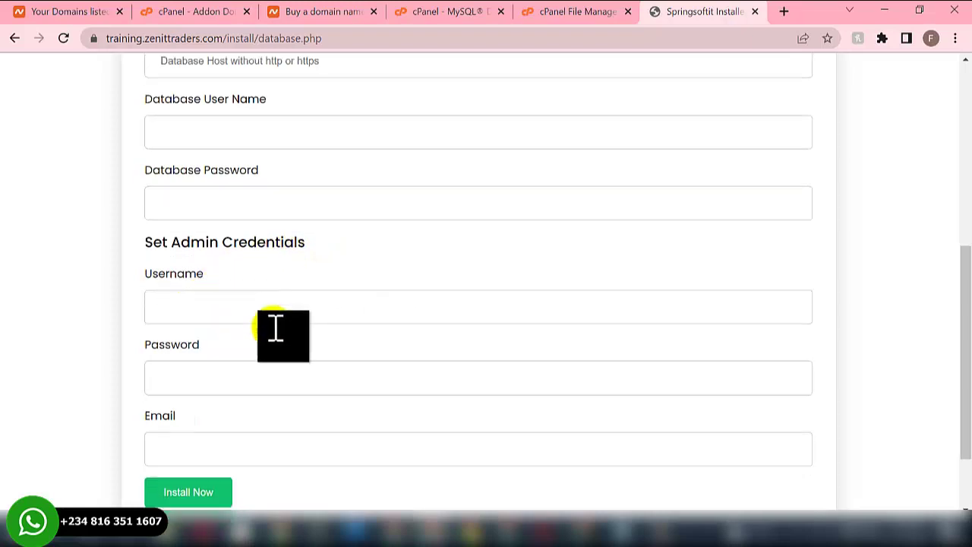
scroll(208, 304, "down", 1)
scroll(191, 413, "up", 3)
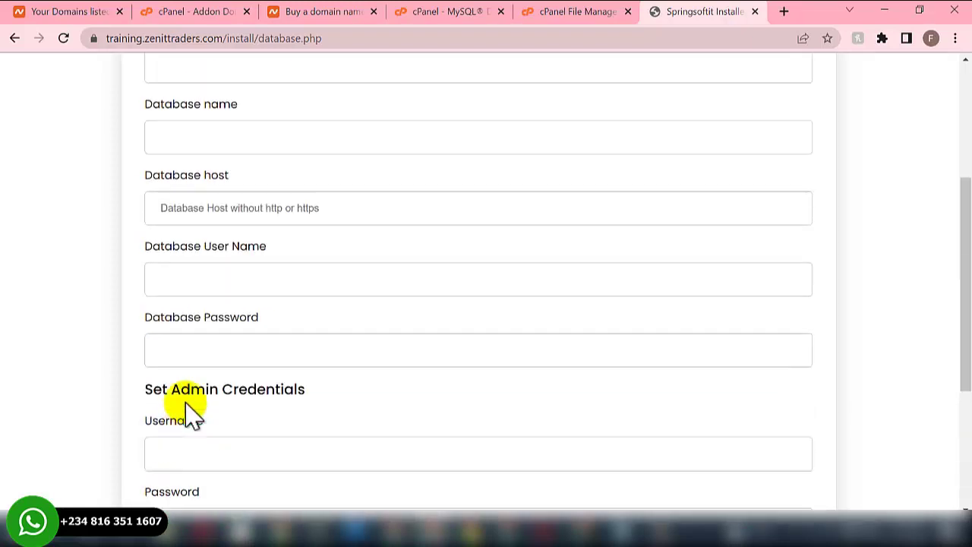
scroll(192, 413, "up", 3)
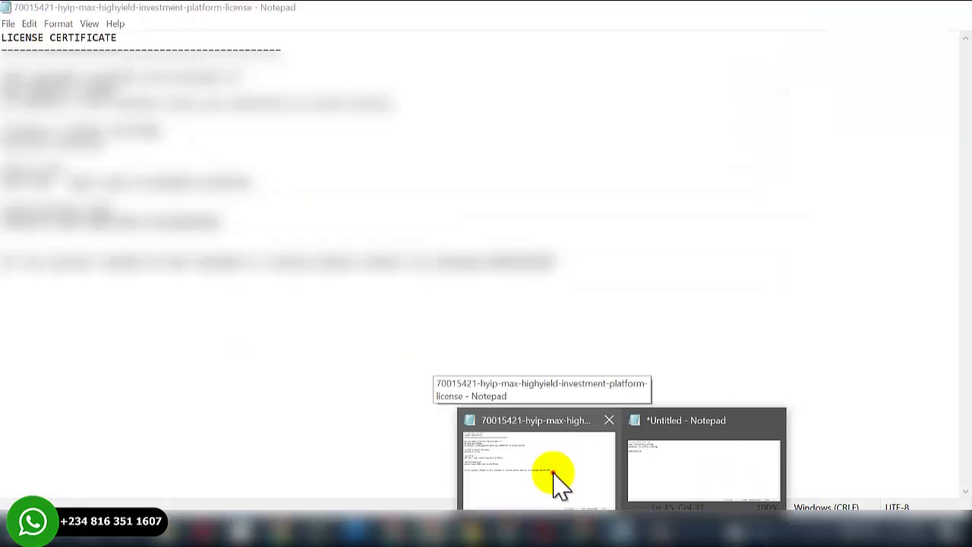
left_click(553, 473)
left_click_drag(4, 220, 245, 221)
left_click(883, 9)
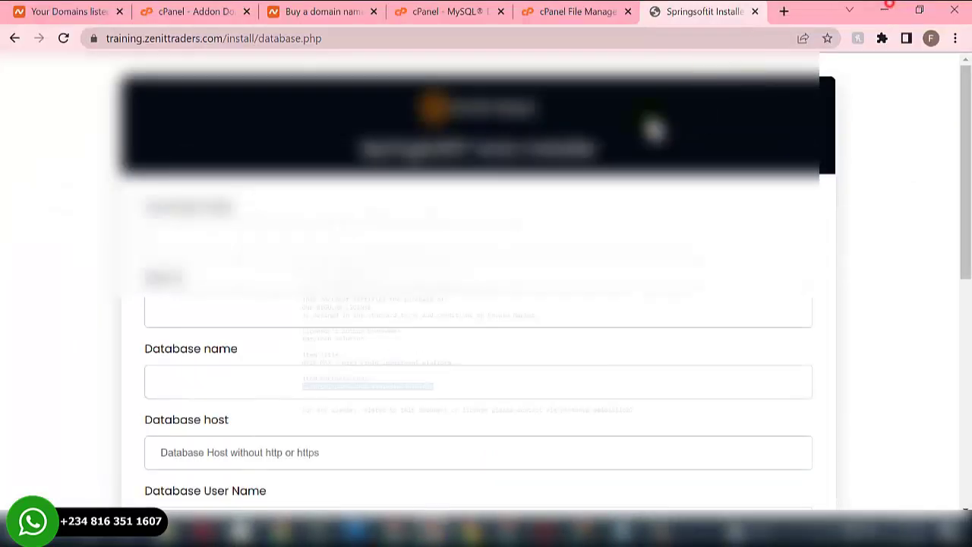
left_click(253, 237)
key("ctrl+v")
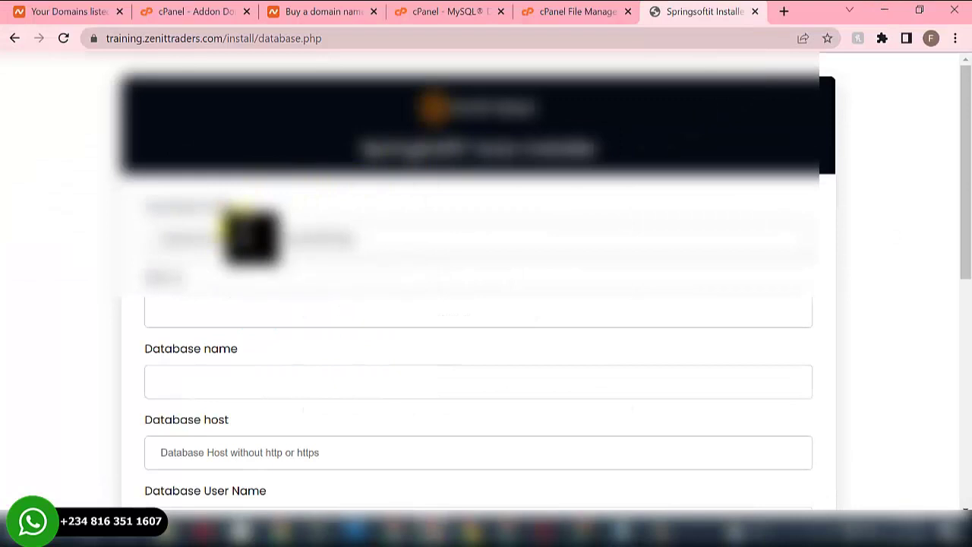
scroll(256, 249, "down", 3)
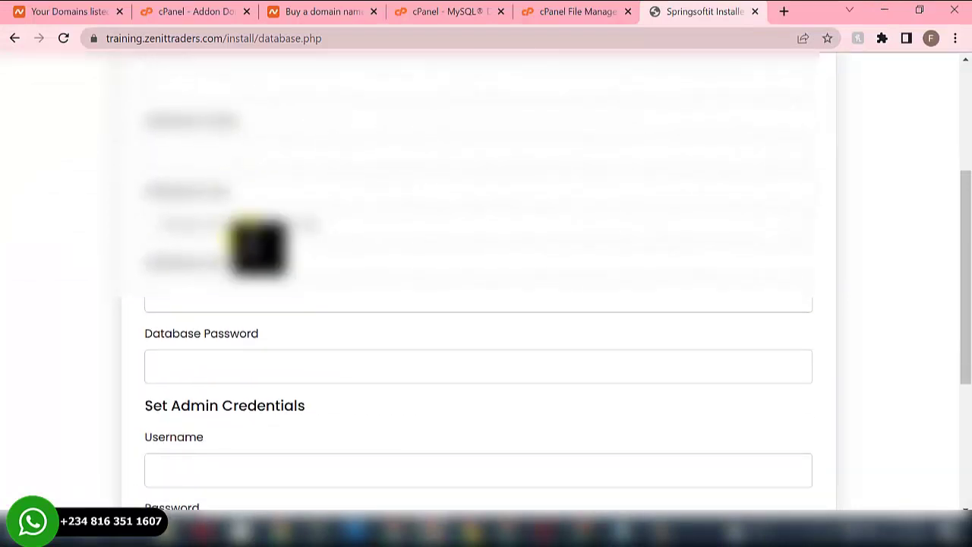
scroll(259, 247, "up", 1)
scroll(258, 243, "down", 1)
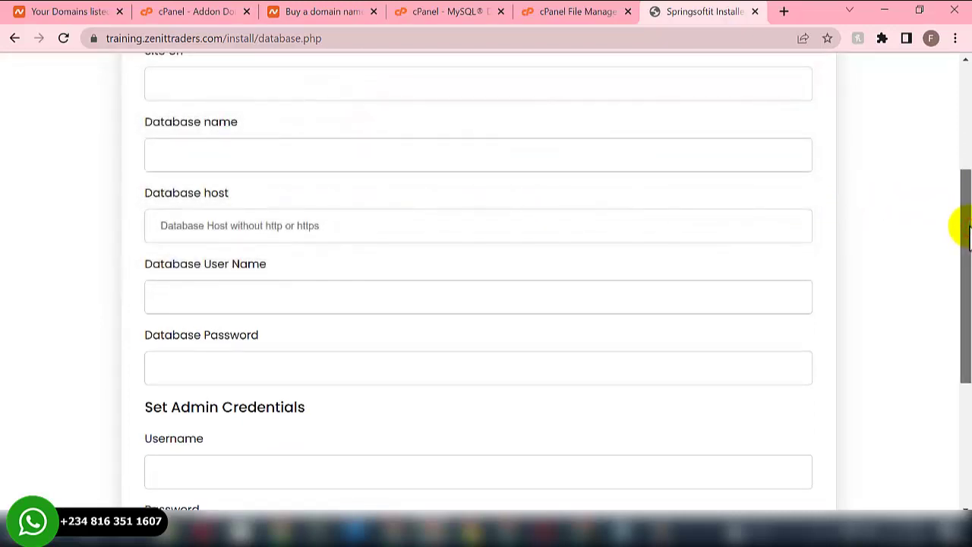
left_click_drag(965, 231, 961, 221)
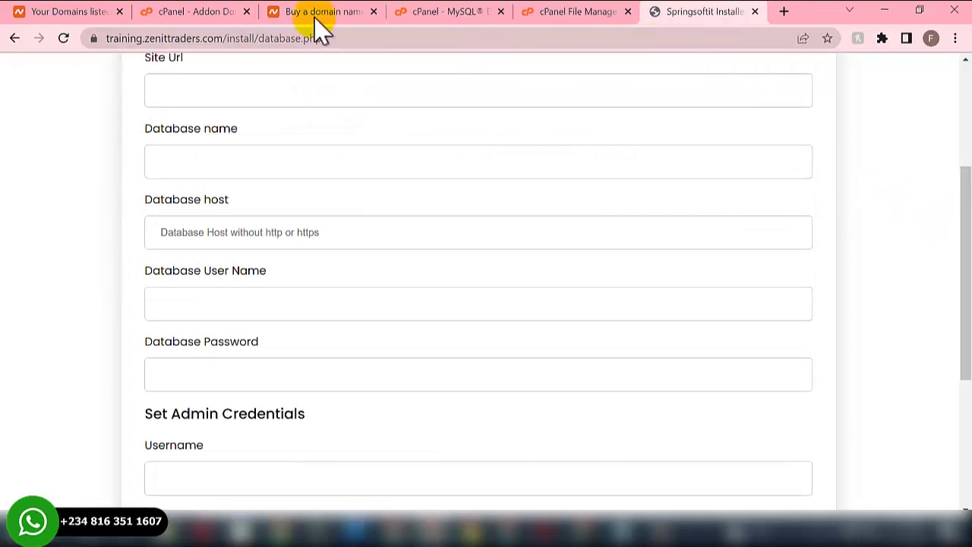
left_click(167, 38)
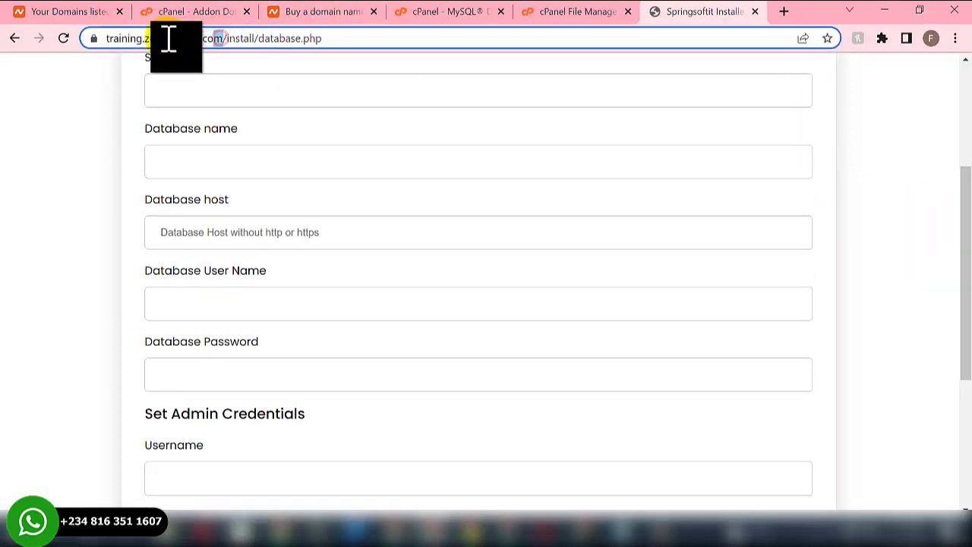
right_click(150, 40)
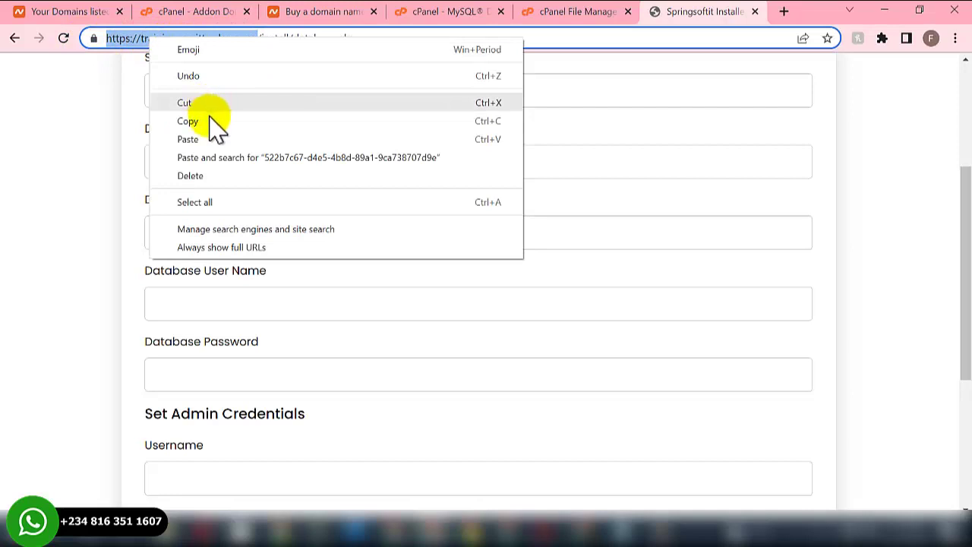
left_click(210, 120)
left_click(193, 98)
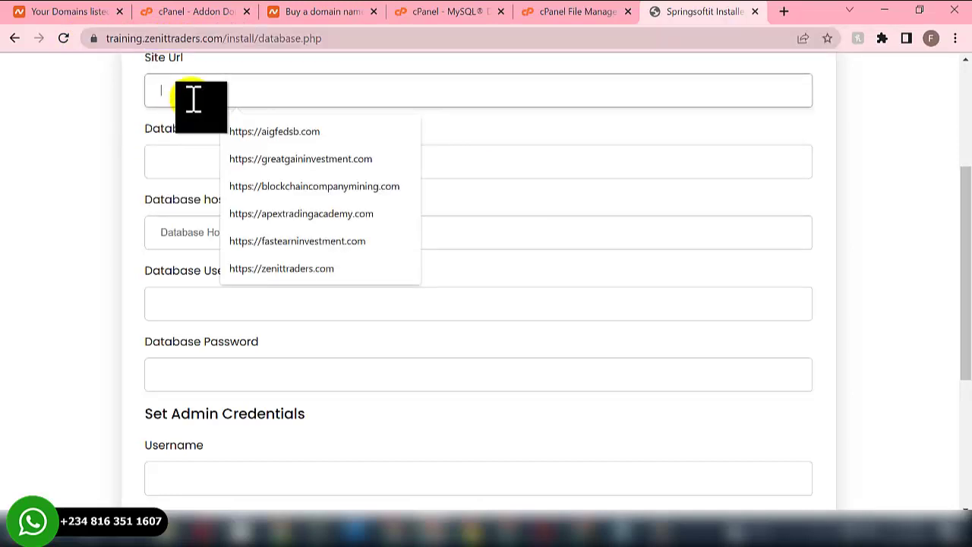
key("ctrl+v")
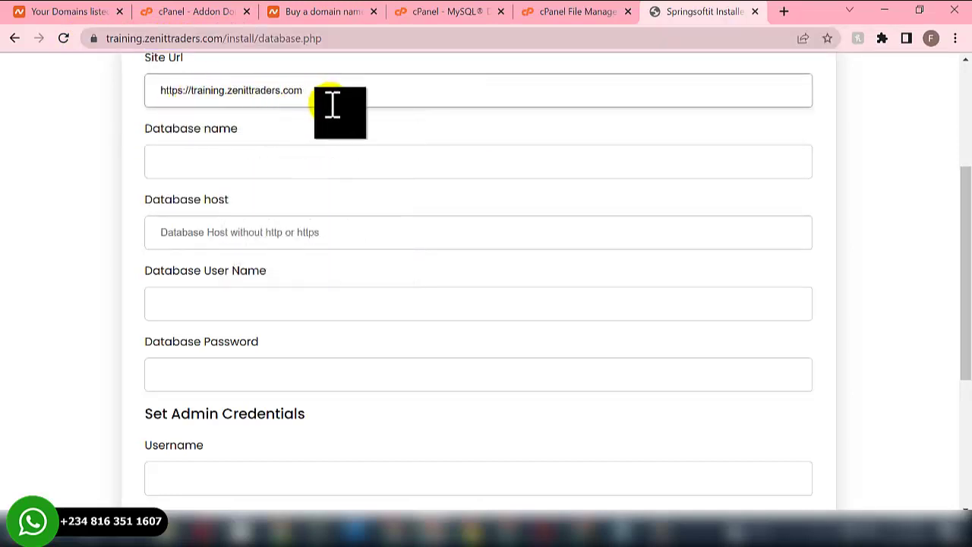
left_click(298, 122)
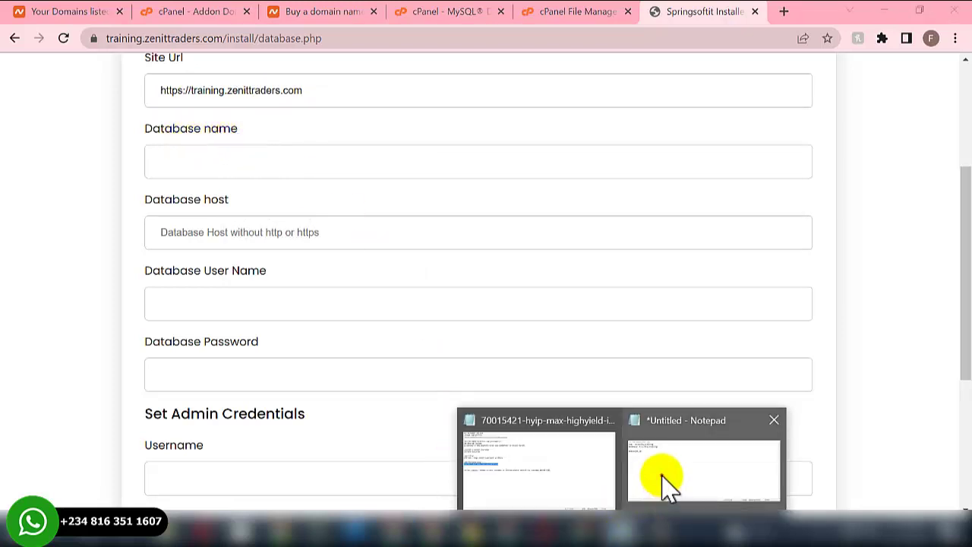
Copy the database name btcextra_training from the Notepad notes into the Database name field.
left_click(661, 482)
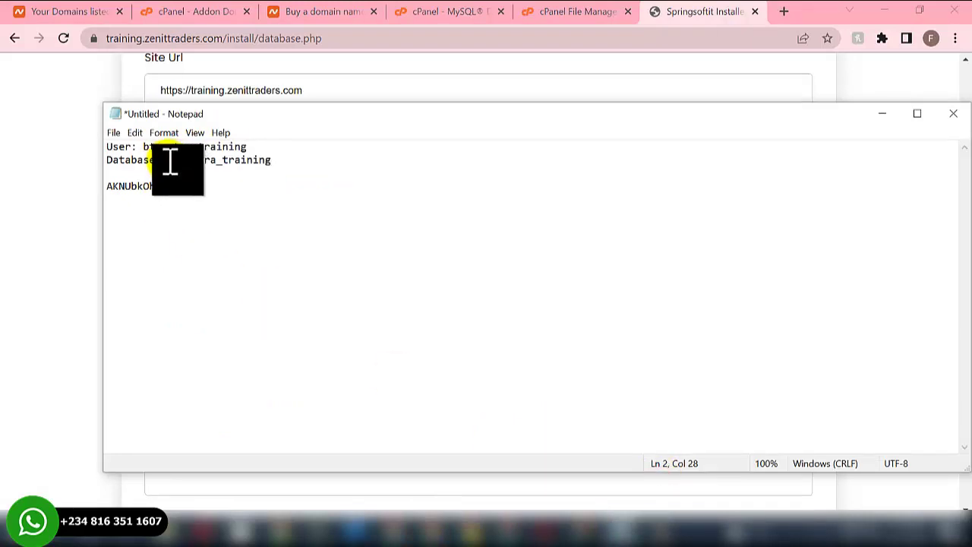
left_click_drag(168, 160, 272, 163)
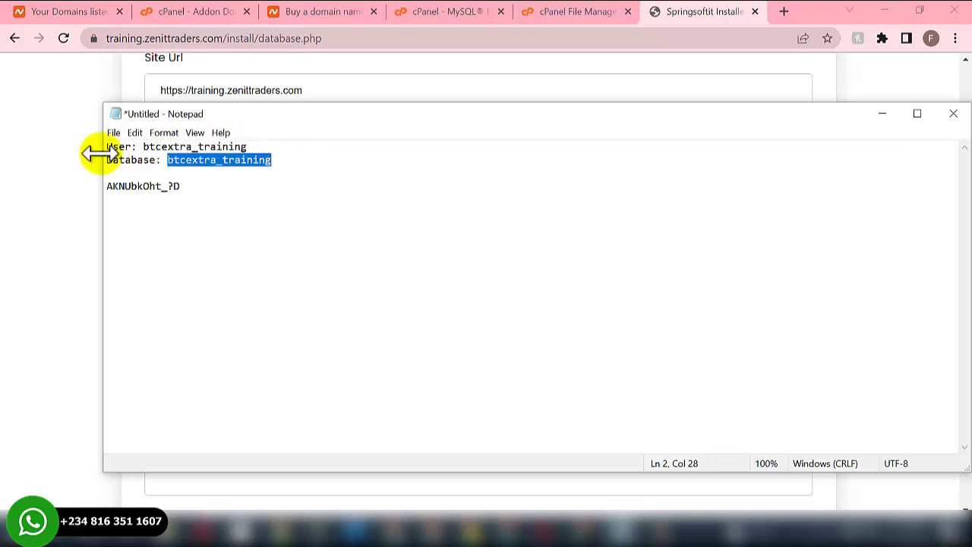
left_click(35, 190)
left_click(223, 169)
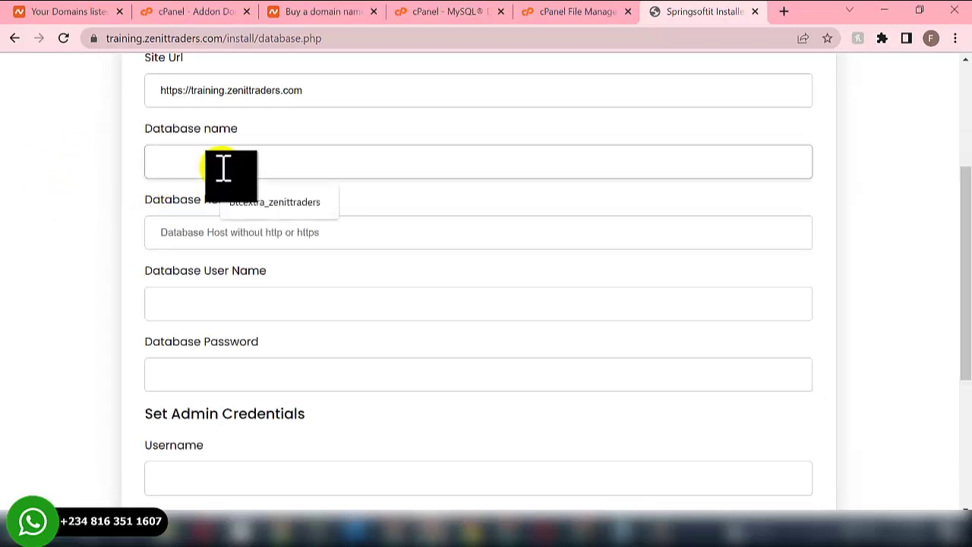
Set Database host to localhost and fill Database User Name with btcextra_training.
left_click(196, 230)
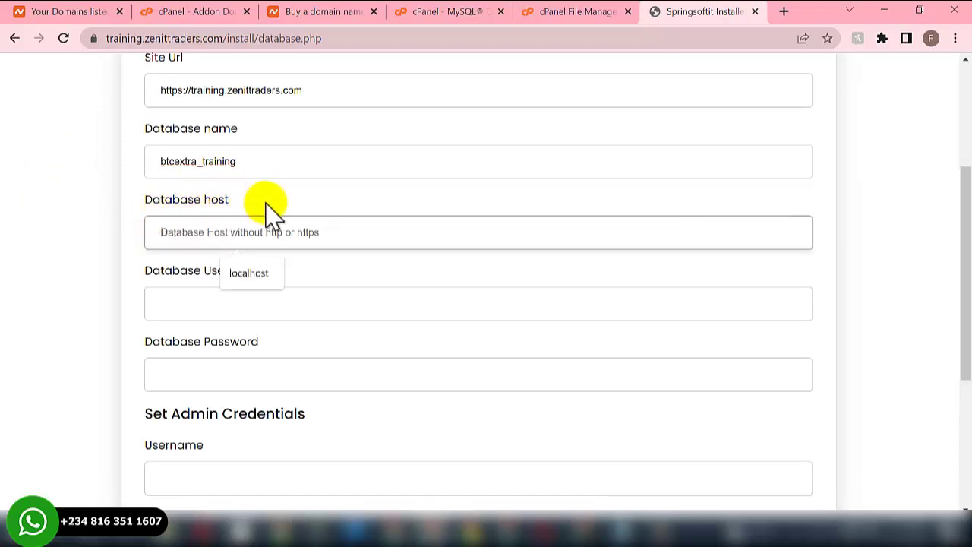
left_click(254, 273)
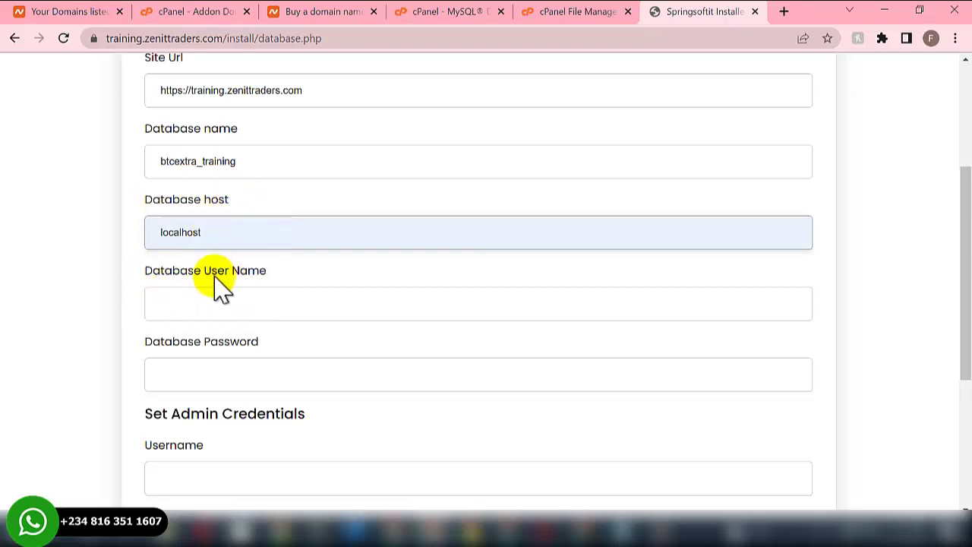
left_click(194, 305)
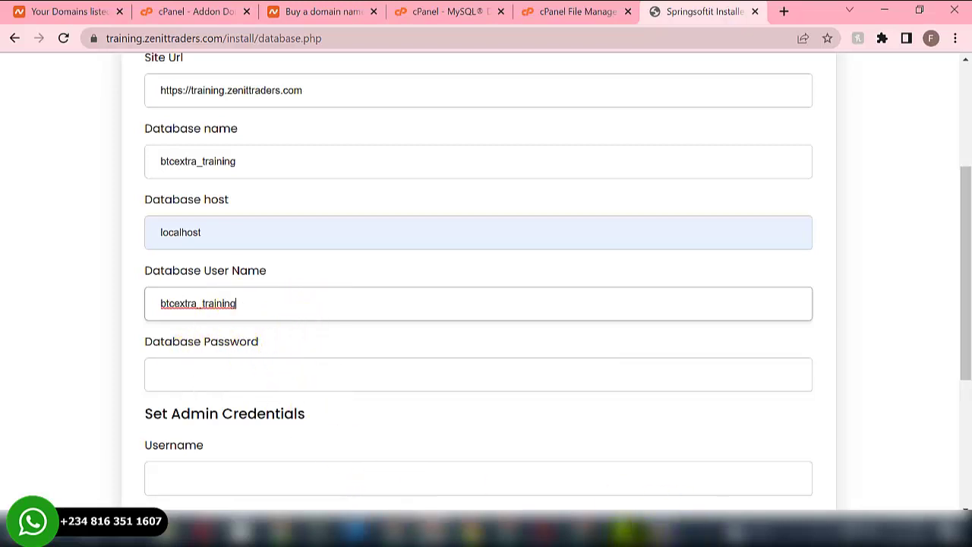
Copy the database password from the Notepad notes into the Database Password field.
mouse_move(653, 532)
left_click(666, 473)
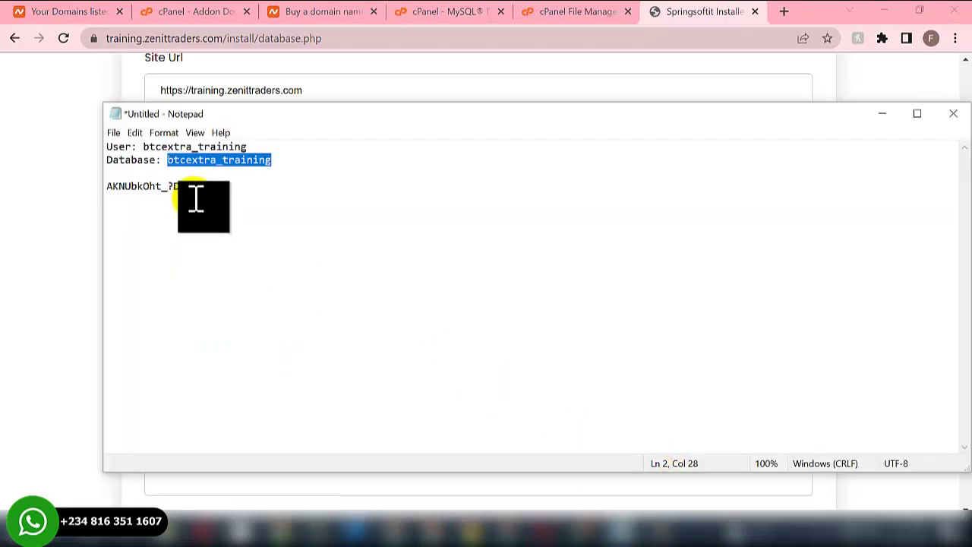
left_click_drag(190, 187, 107, 187)
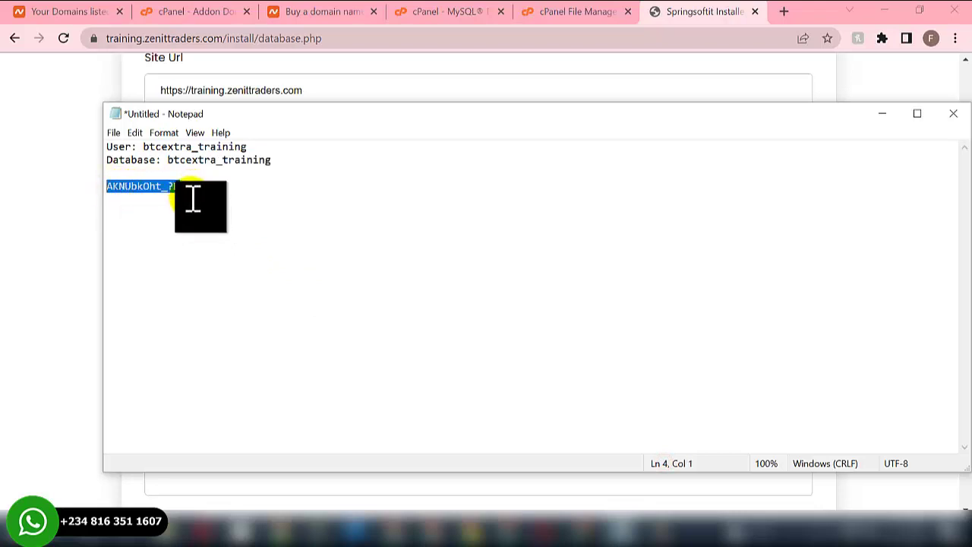
left_click(69, 267)
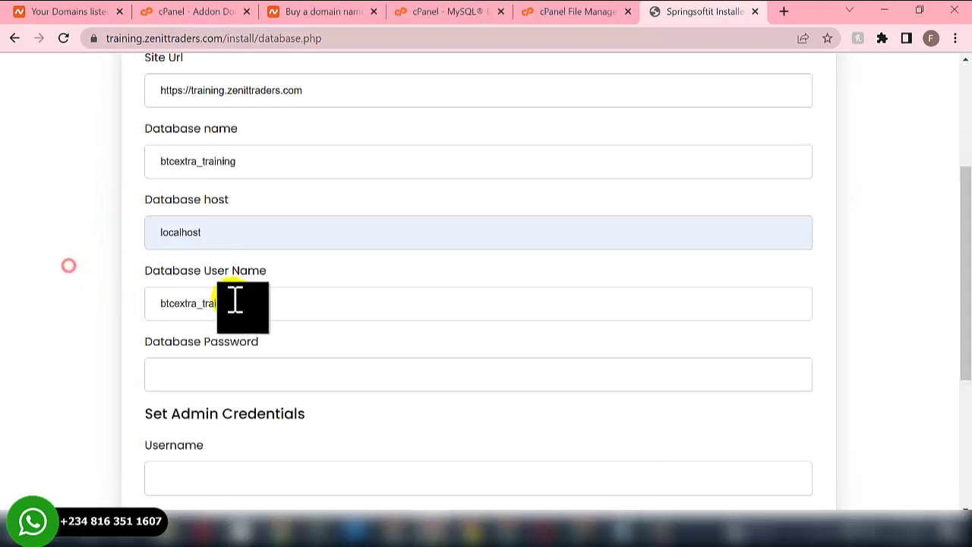
left_click(193, 380)
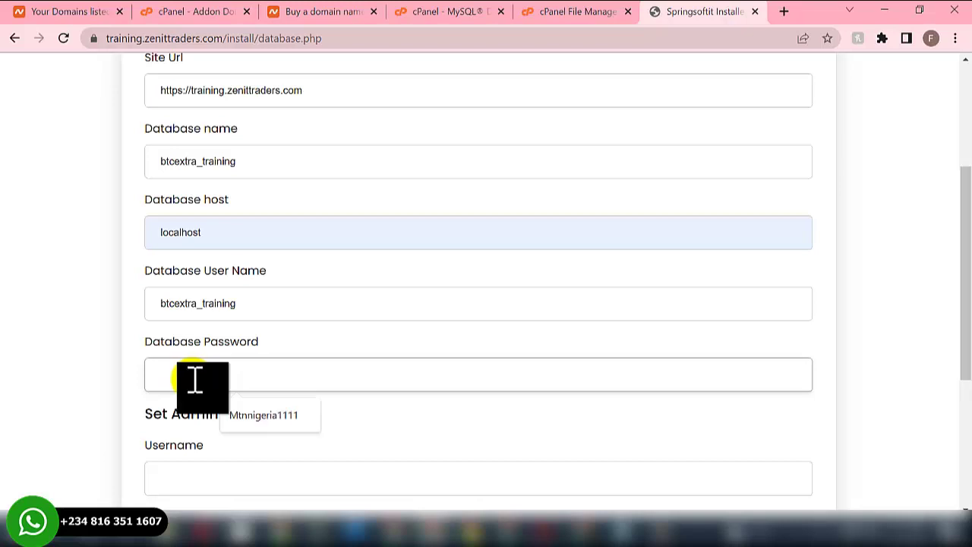
scroll(141, 369, "down", 2)
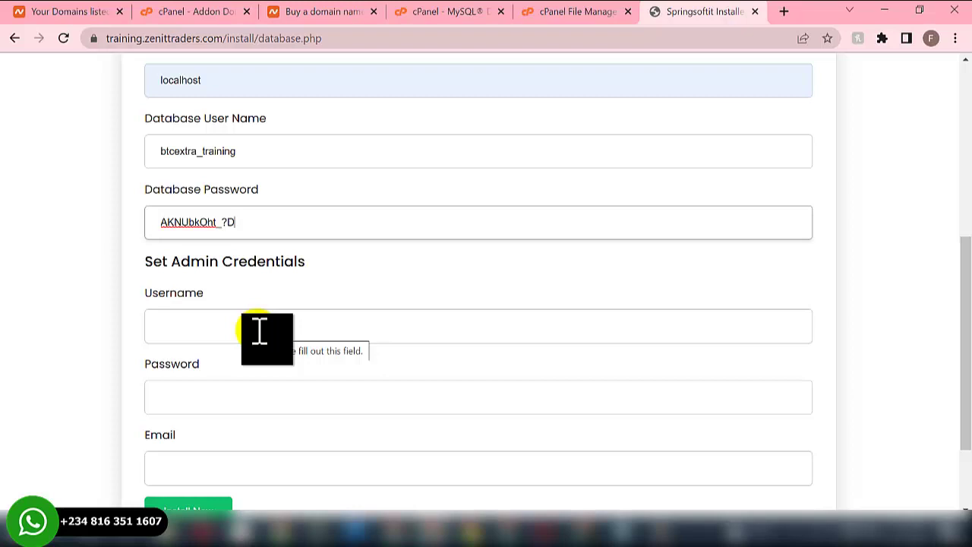
Enter 'admin' as the installer's admin Username, after finishing the Database Password field.
left_click(315, 288)
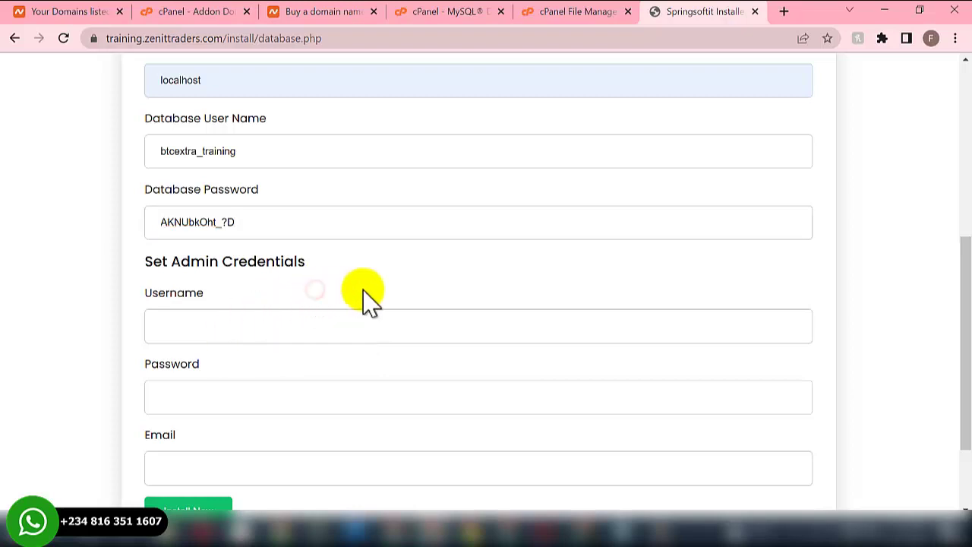
left_click(230, 334)
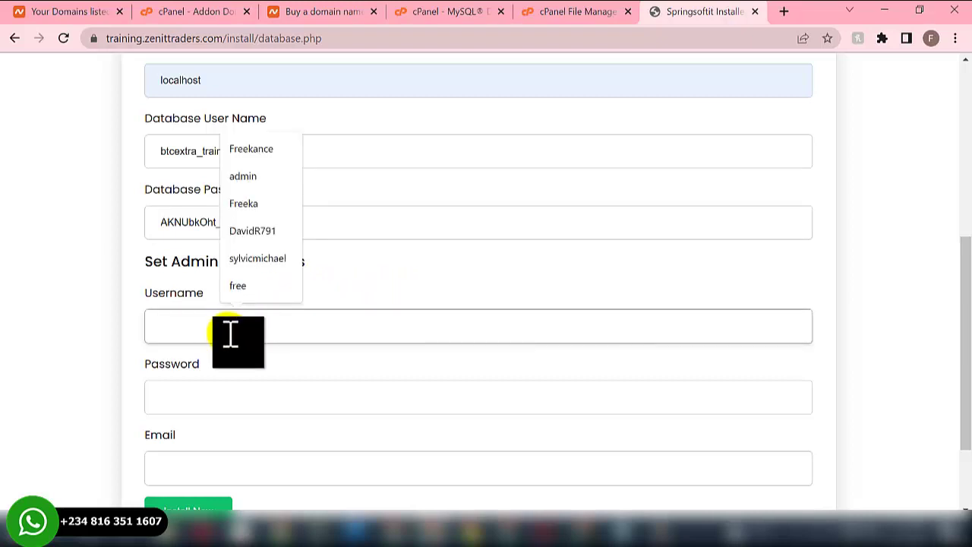
type("admin")
key("Tab")
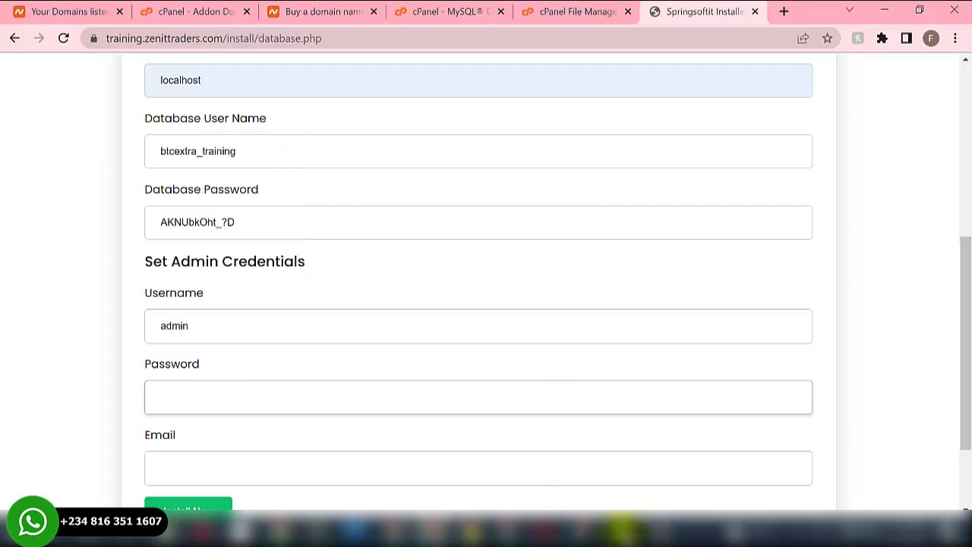
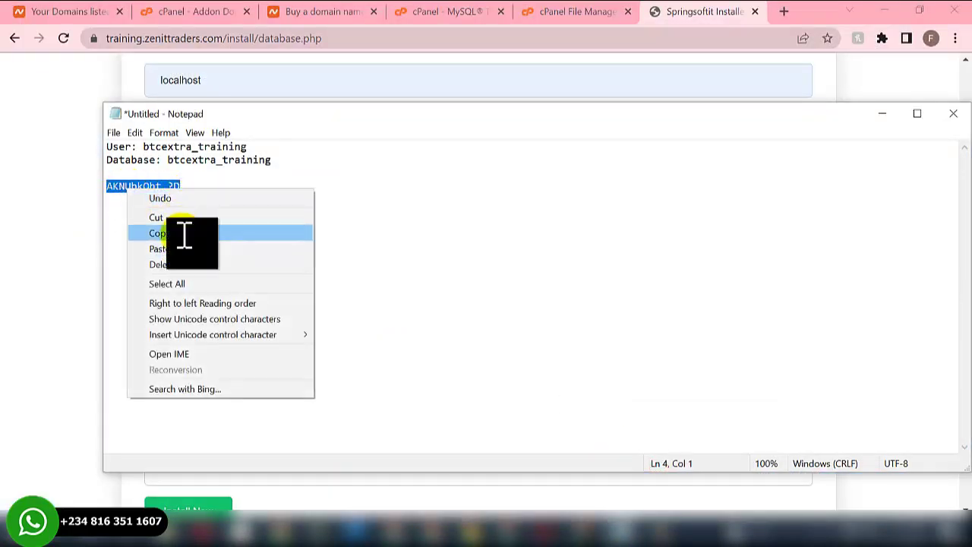
Copy the database password from Notepad and paste it as the admin password.
left_click(182, 233)
left_click(98, 236)
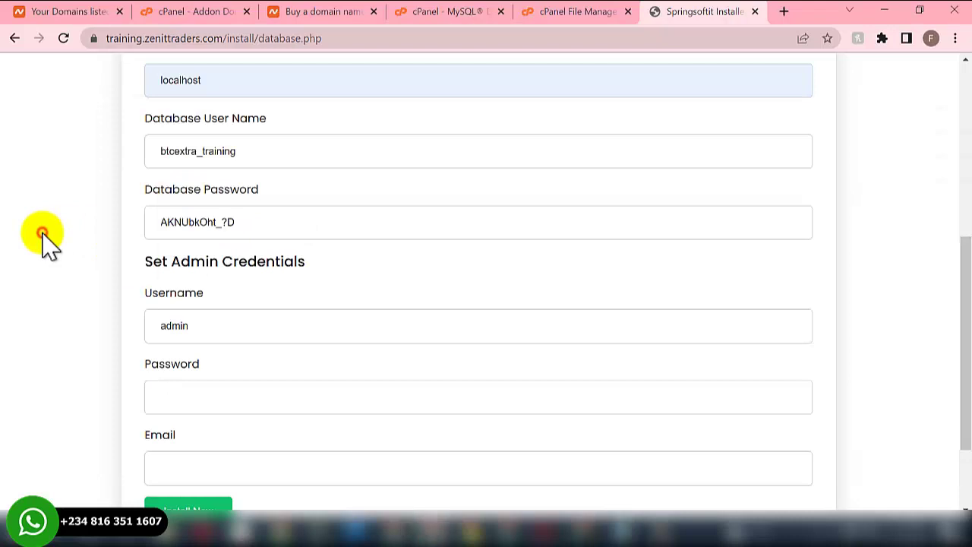
left_click(213, 399)
key("ctrl+v")
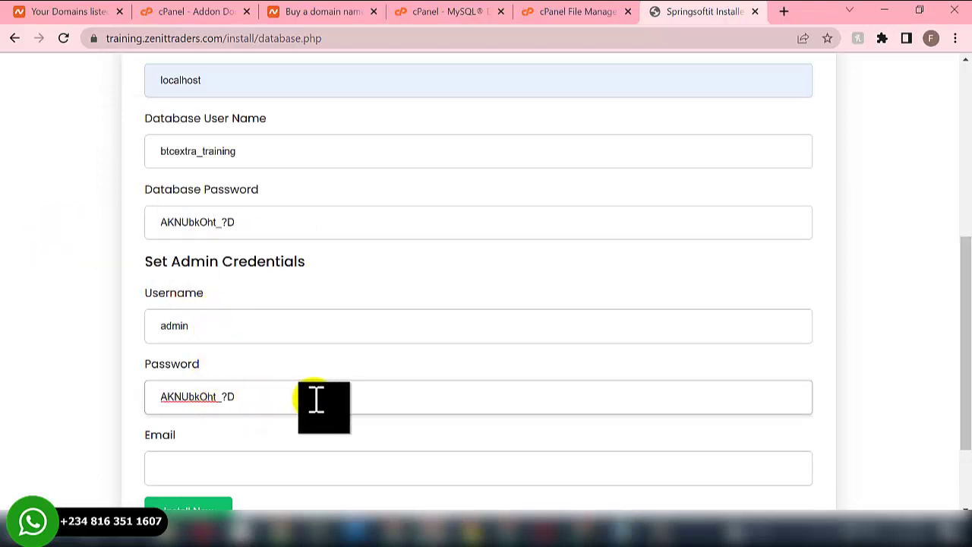
scroll(201, 403, "down", 1)
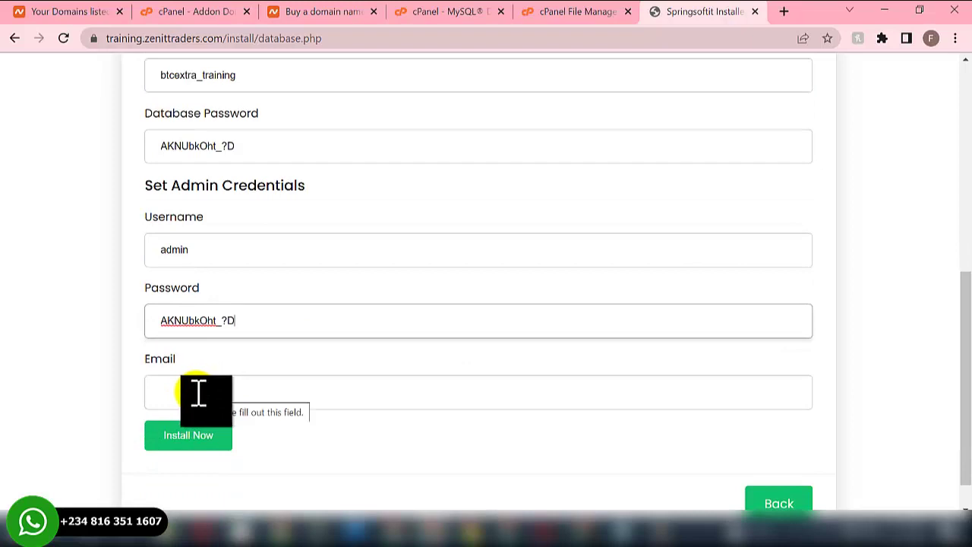
scroll(193, 393, "up", 3)
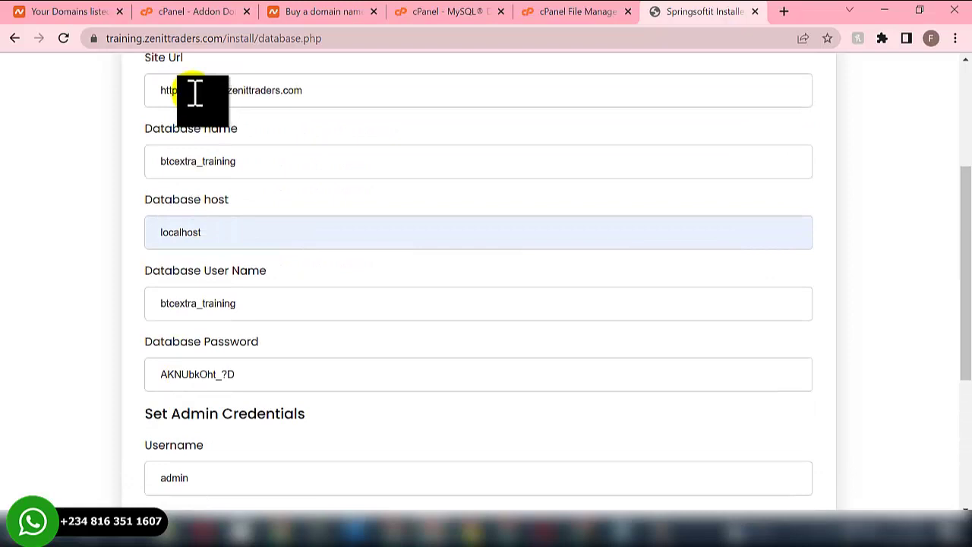
Fill in the admin e-mail using the copied training.zenittraders.com site domain.
left_click_drag(191, 90, 369, 89)
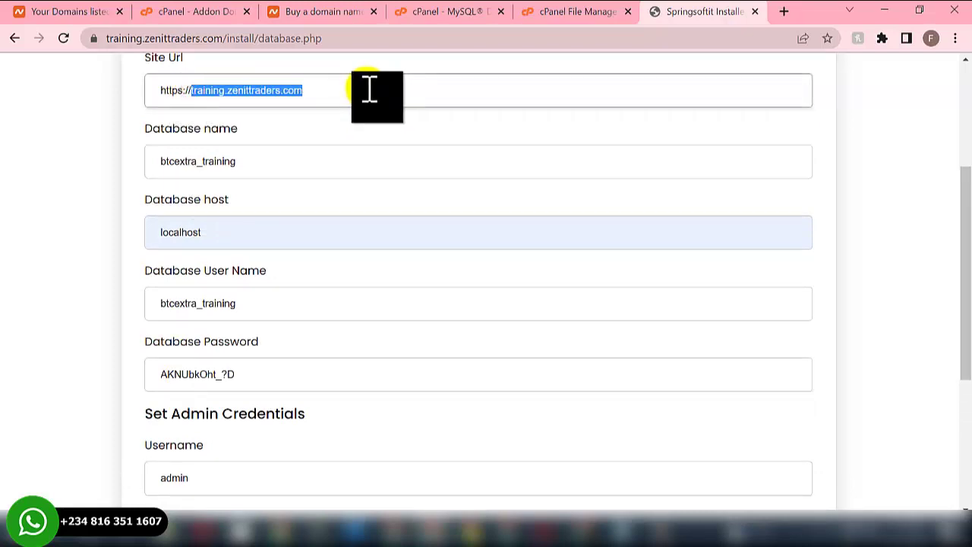
scroll(345, 228, "down", 3)
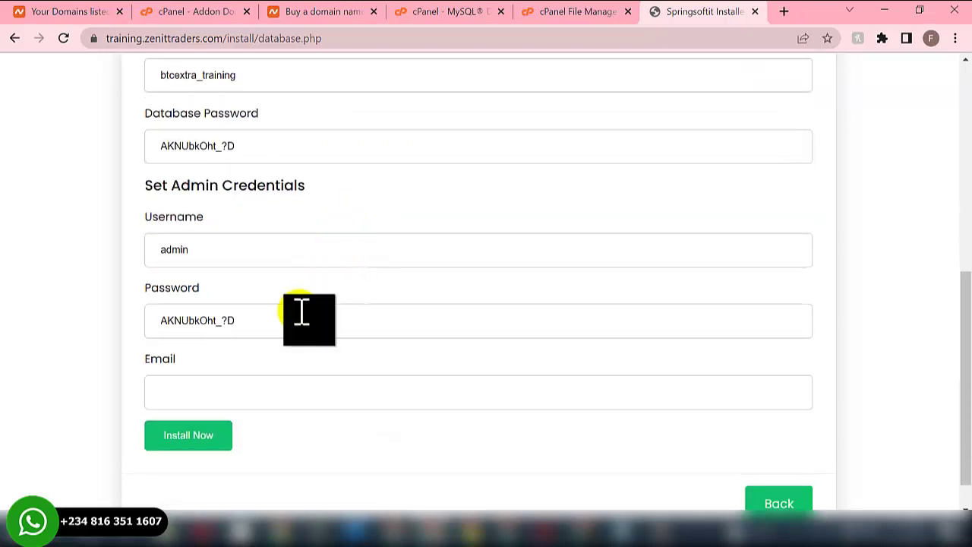
left_click(222, 389)
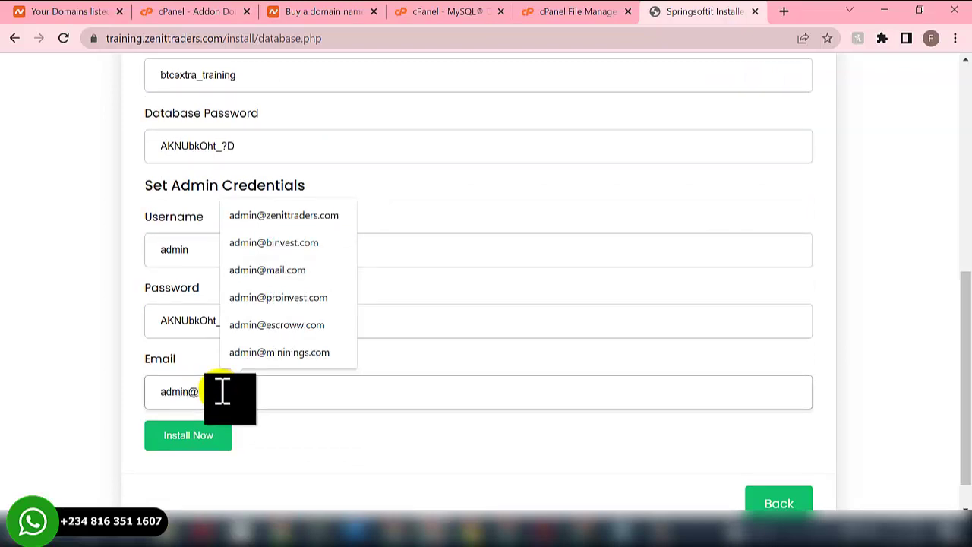
key("ctrl+v")
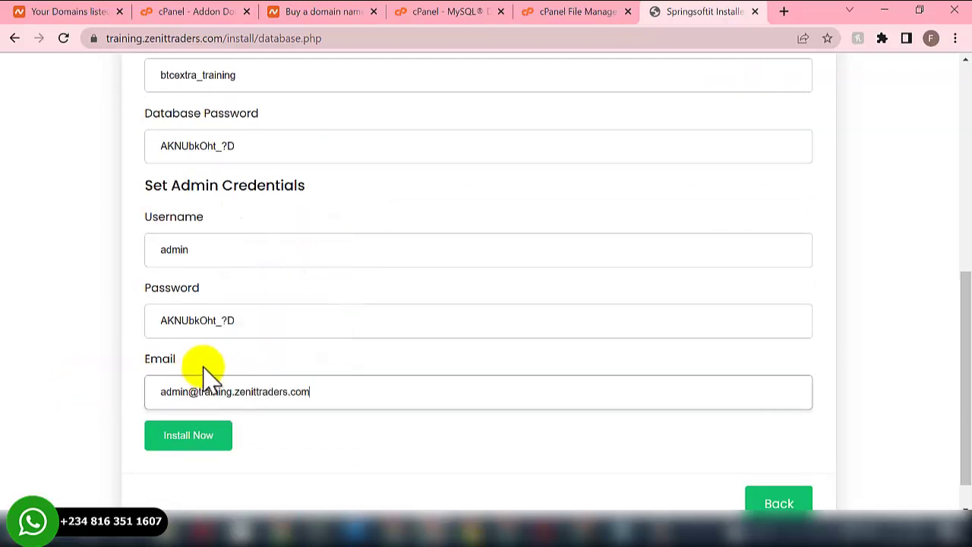
scroll(272, 296, "down", 1)
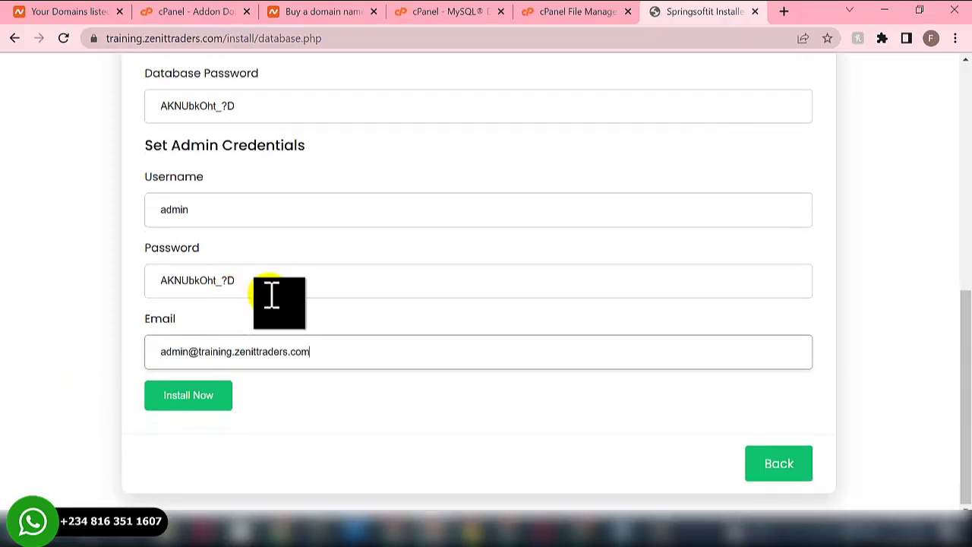
scroll(272, 296, "up", 4)
scroll(282, 304, "down", 2)
scroll(283, 300, "up", 1)
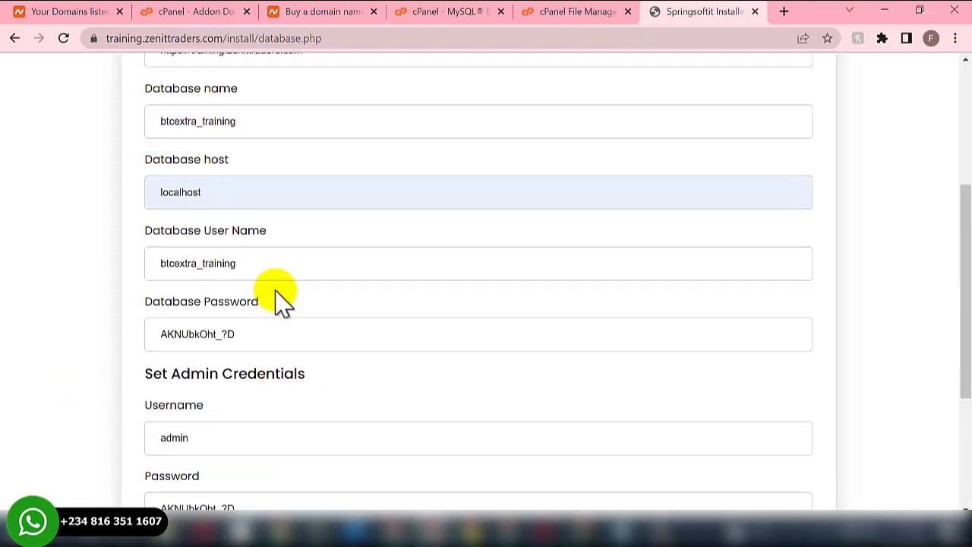
scroll(262, 292, "down", 3)
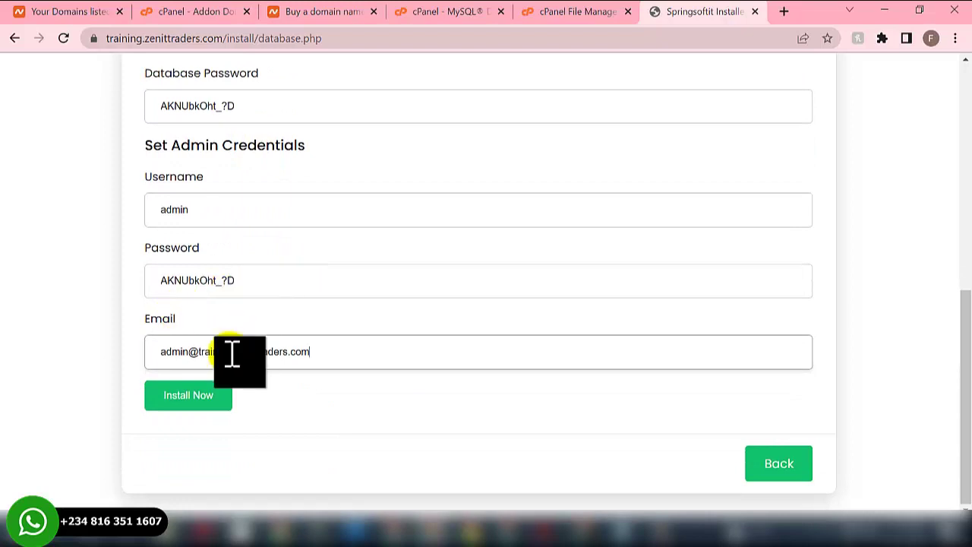
Submit the installer with Install Now and wait for the page to reload.
left_click(202, 397)
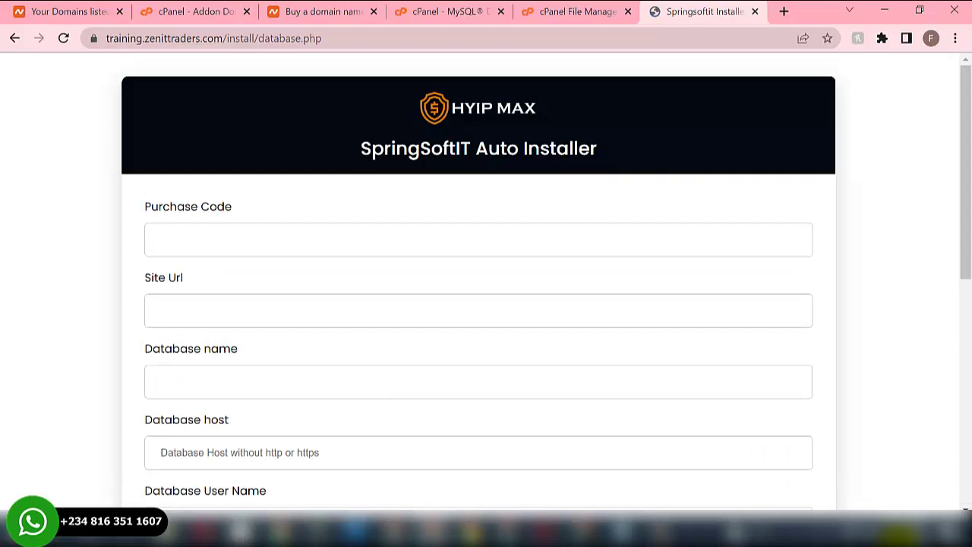
scroll(866, 482, "down", 1)
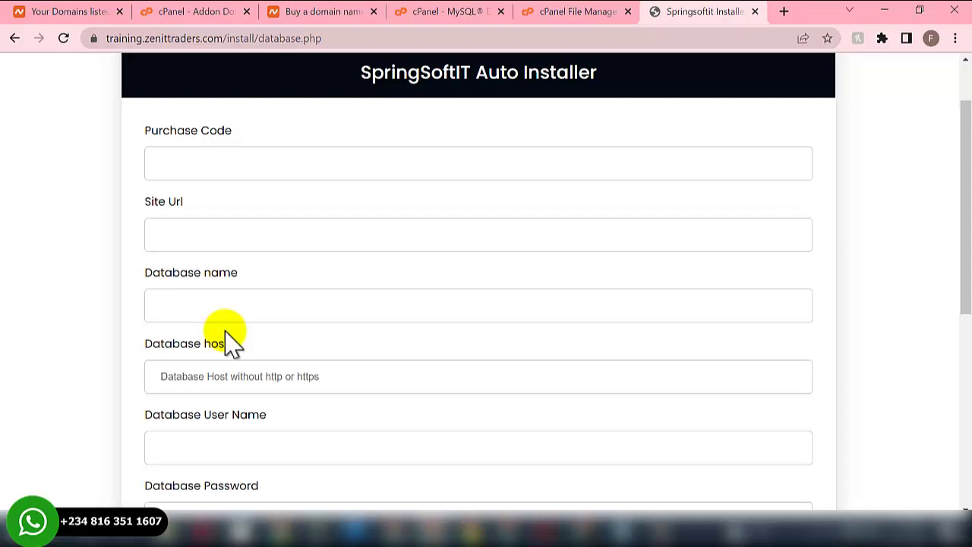
scroll(243, 343, "up", 1)
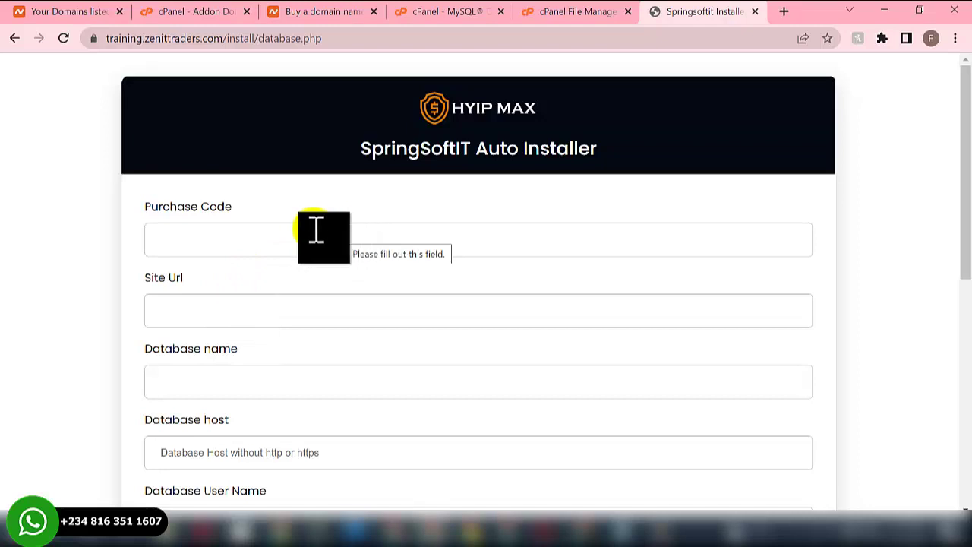
Remove the install path from the address to load the training.zenittraders.com homepage.
left_click(224, 38)
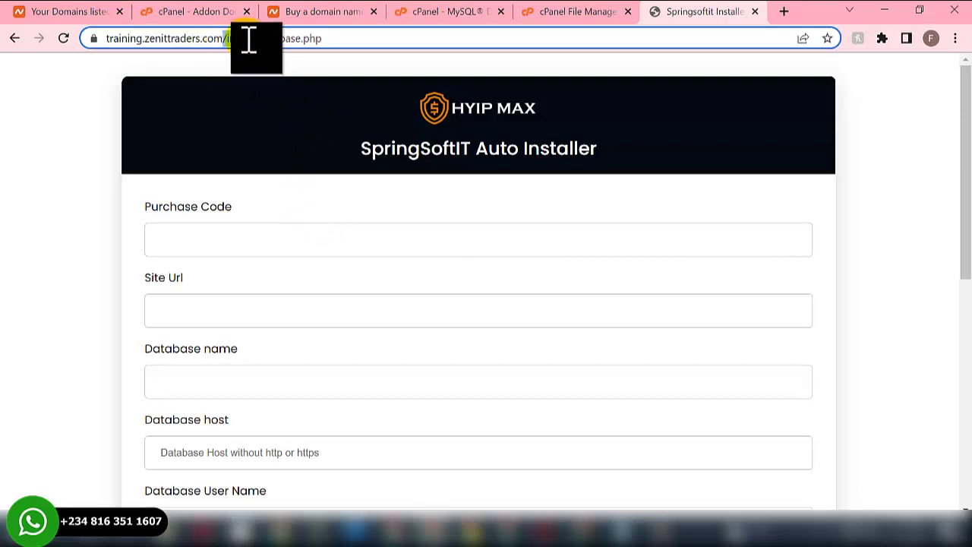
left_click_drag(256, 38, 390, 34)
key("BackSpace")
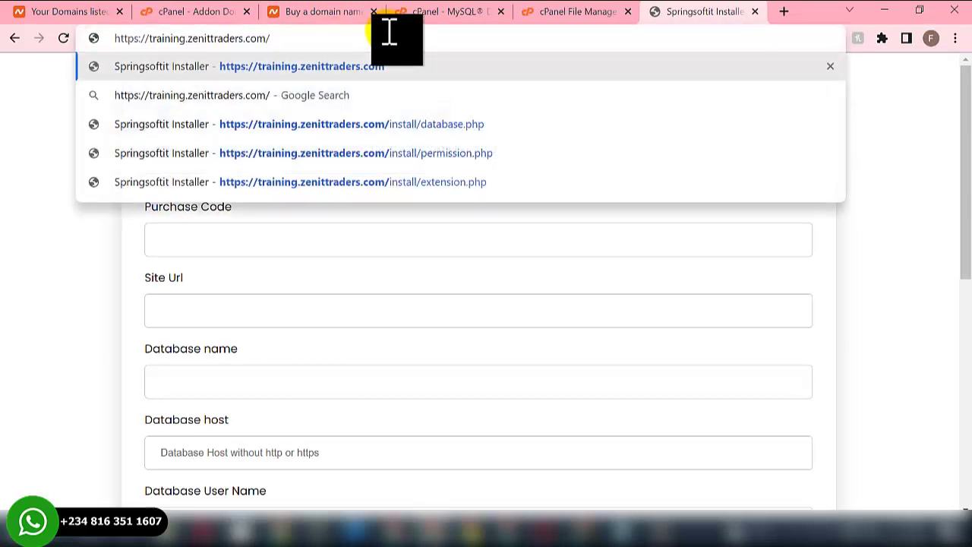
key("Return")
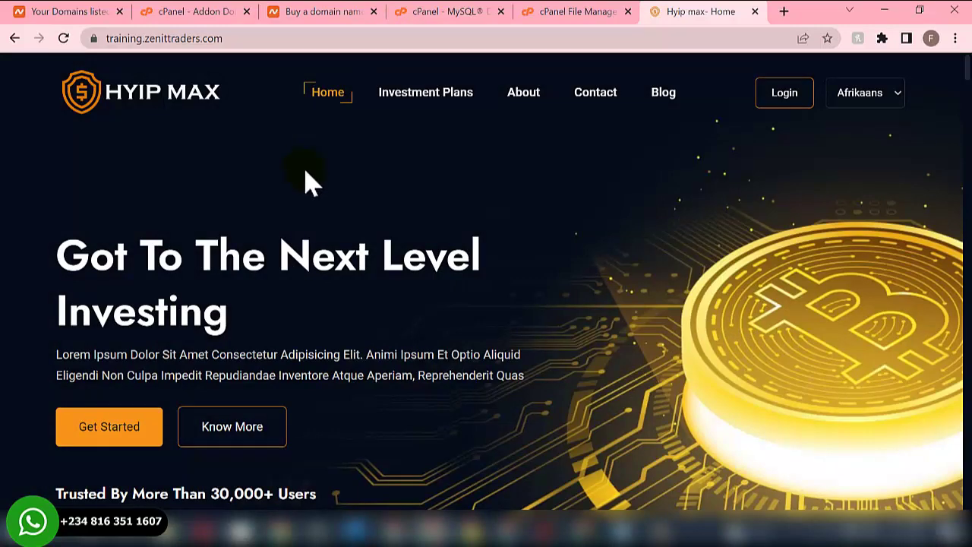
Scroll through the homepage's hero, calculator, features and plans, then back to top.
scroll(351, 166, "down", 1)
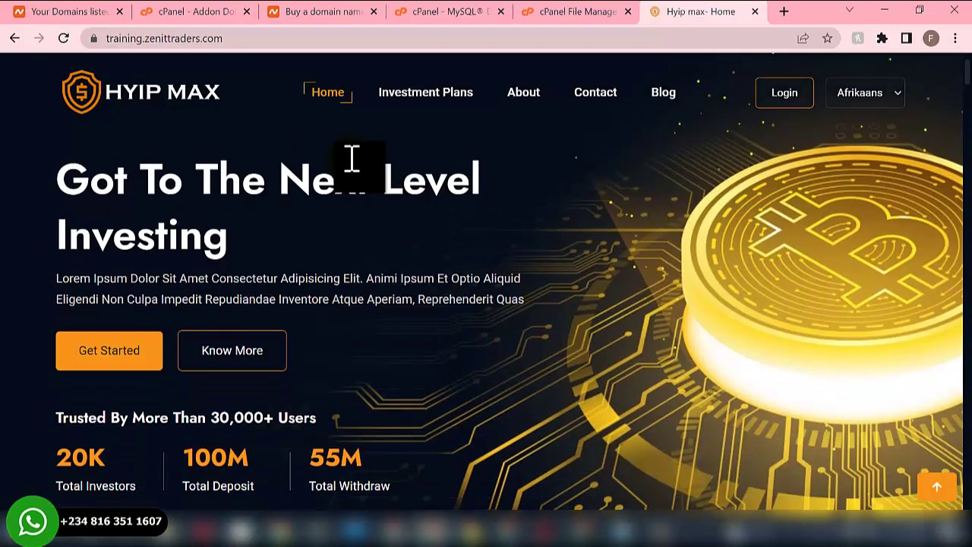
scroll(354, 167, "up", 1)
scroll(350, 167, "down", 7)
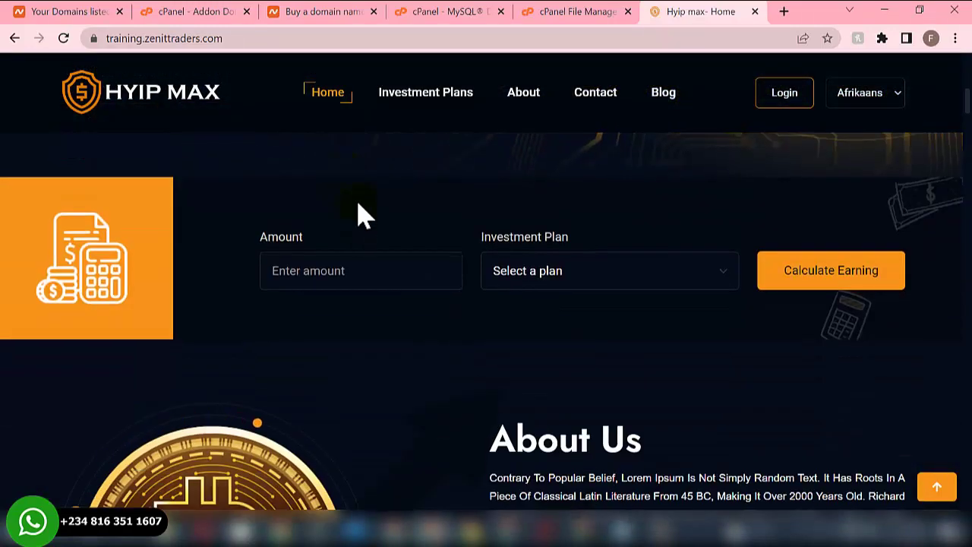
scroll(359, 221, "down", 6)
scroll(363, 222, "down", 7)
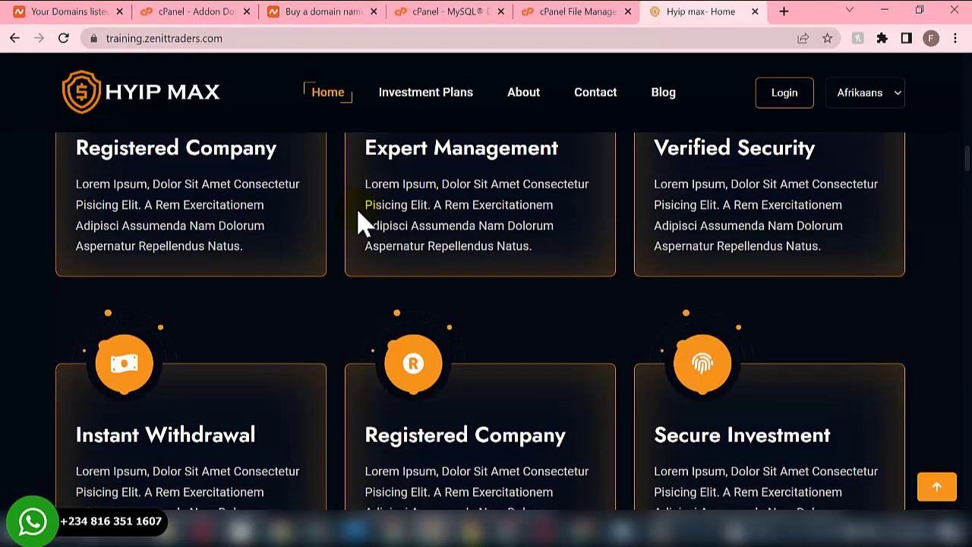
scroll(363, 222, "down", 2)
scroll(357, 216, "down", 3)
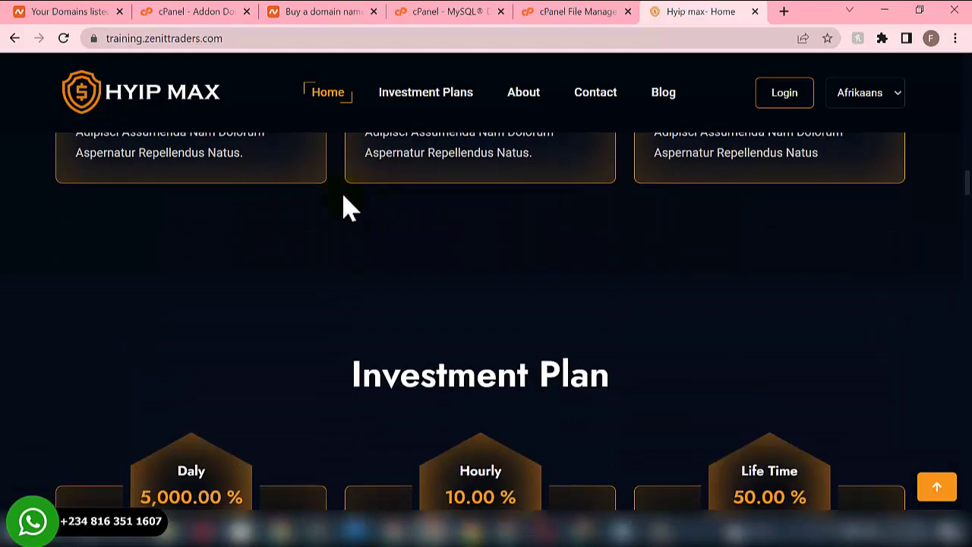
scroll(348, 206, "up", 6)
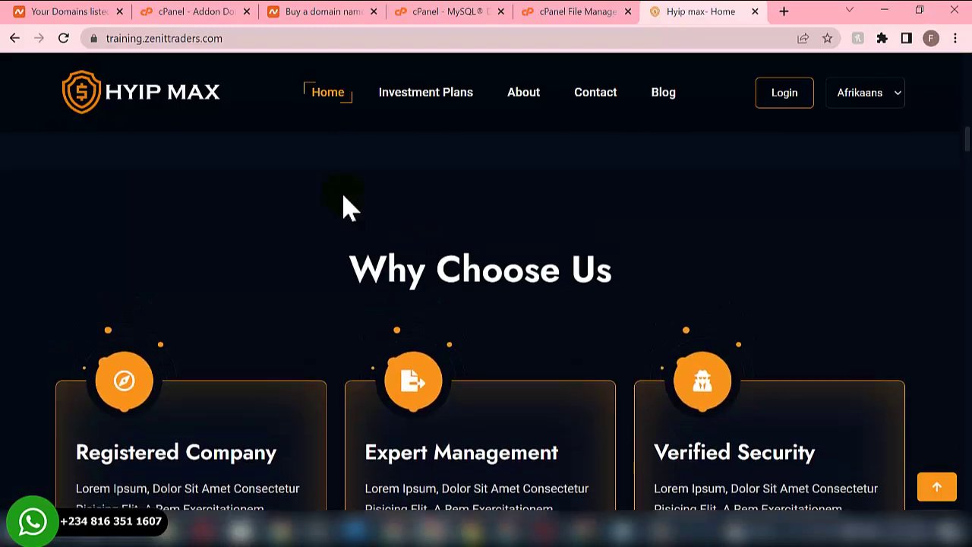
scroll(348, 207, "up", 5)
scroll(348, 206, "up", 7)
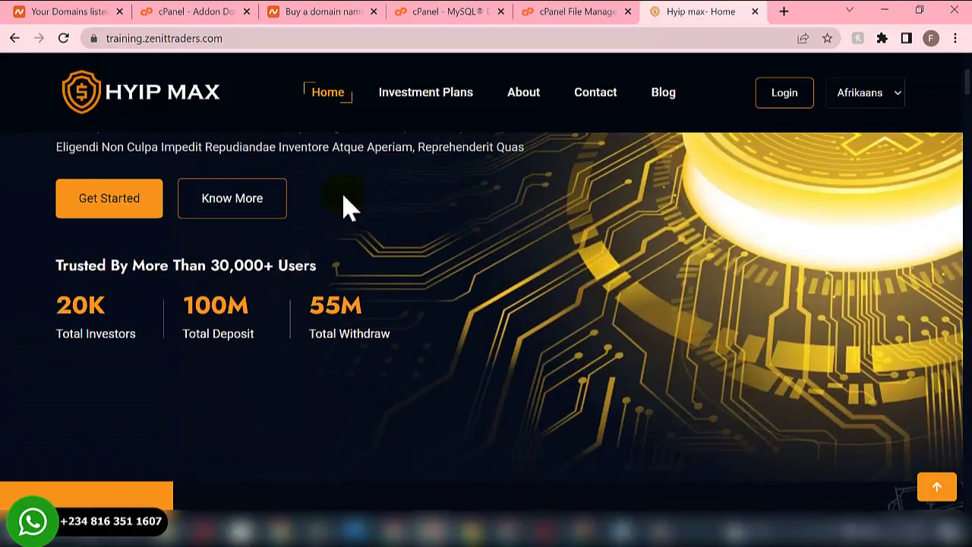
scroll(347, 206, "up", 3)
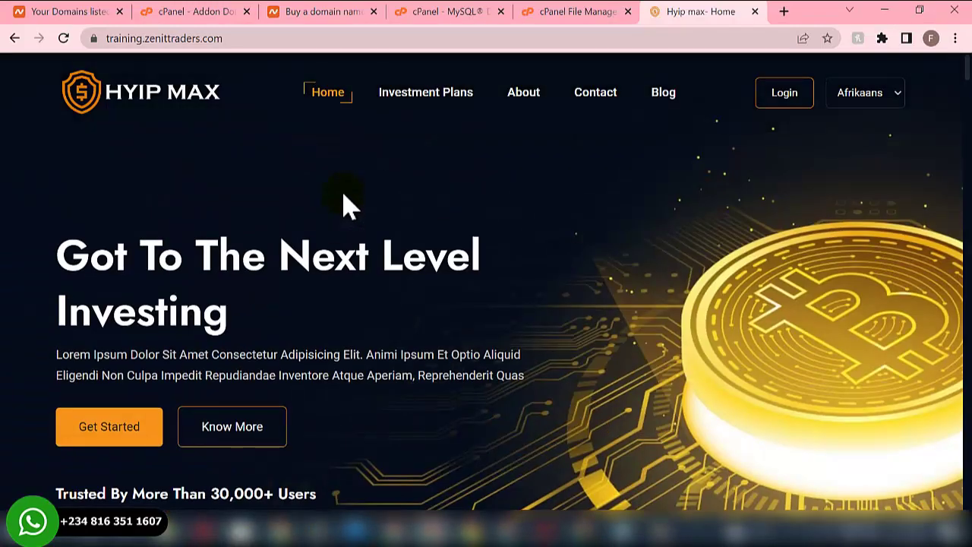
Open the admin login page by adding /admin to the site address.
left_click(311, 38)
left_click(329, 38)
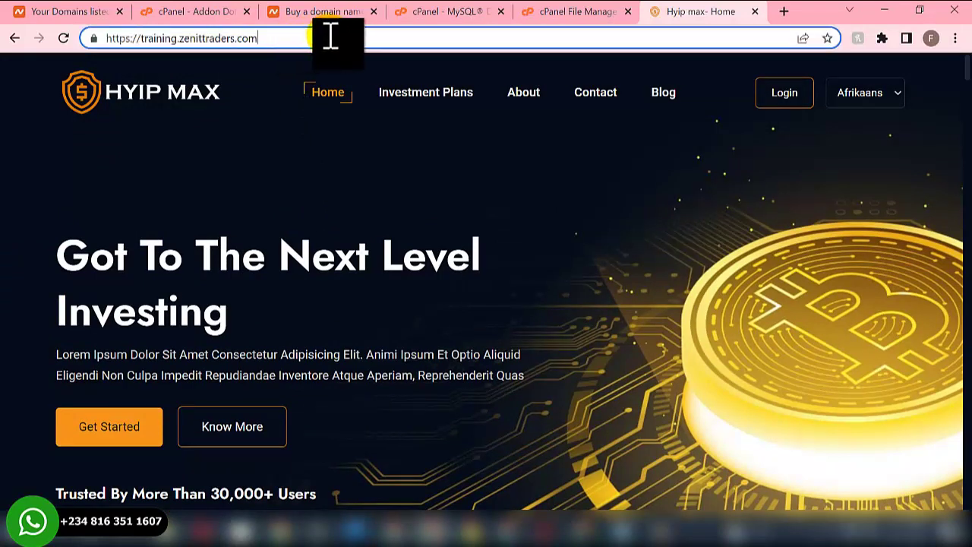
type("/admin")
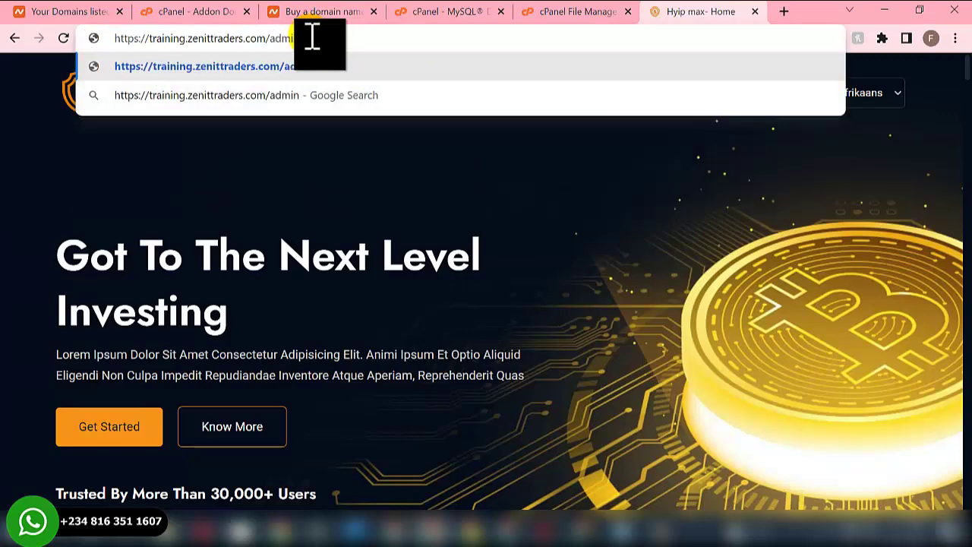
key("Return")
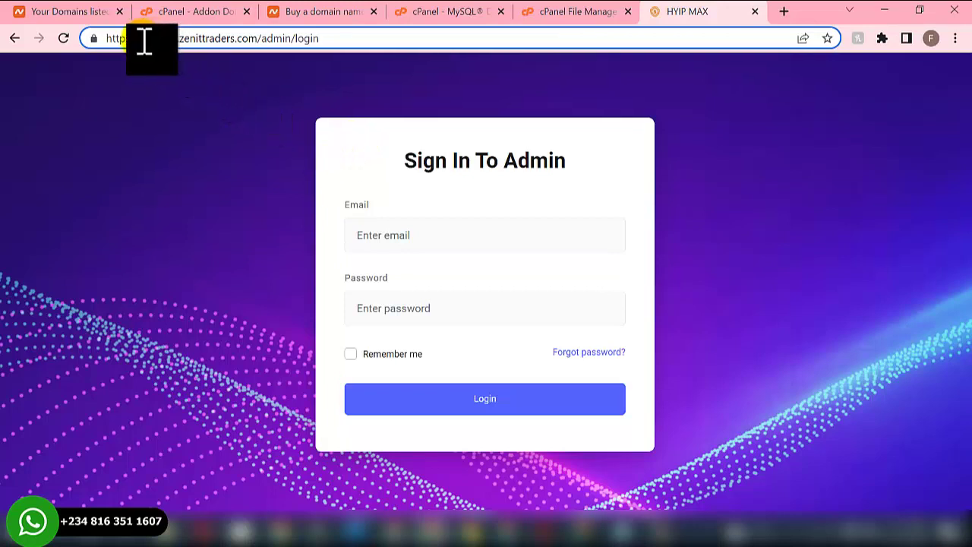
Enter the admin e-mail using the site's domain on the Sign In page.
left_click_drag(142, 38, 256, 42)
key("ctrl+c")
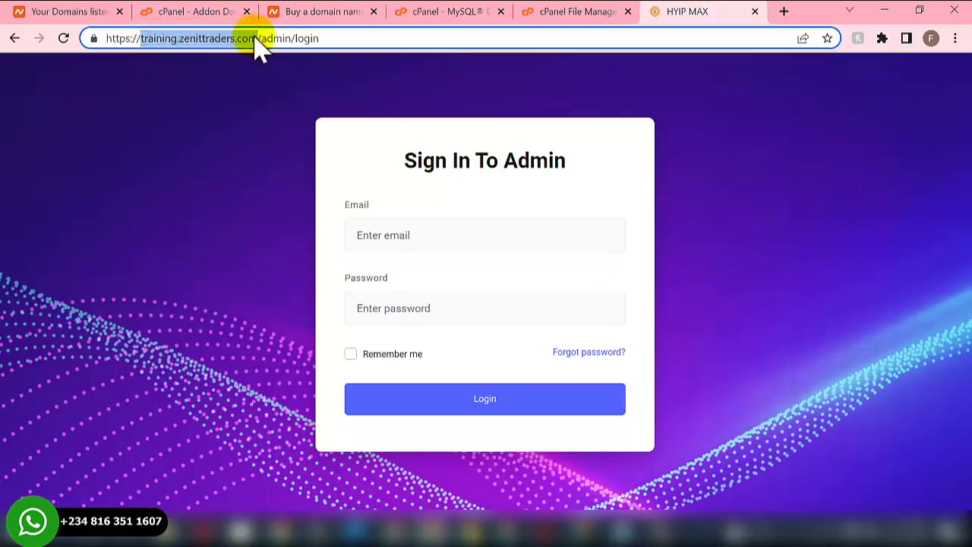
left_click(379, 234)
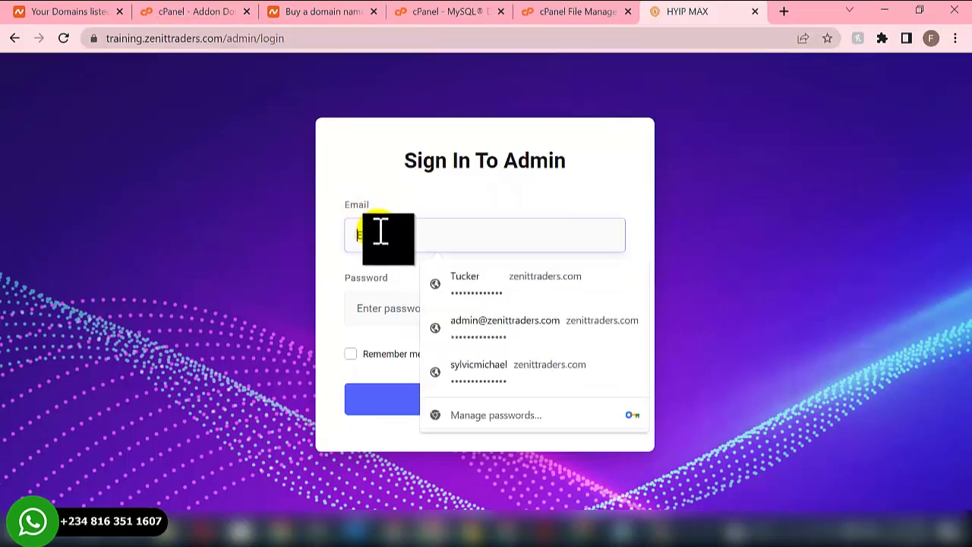
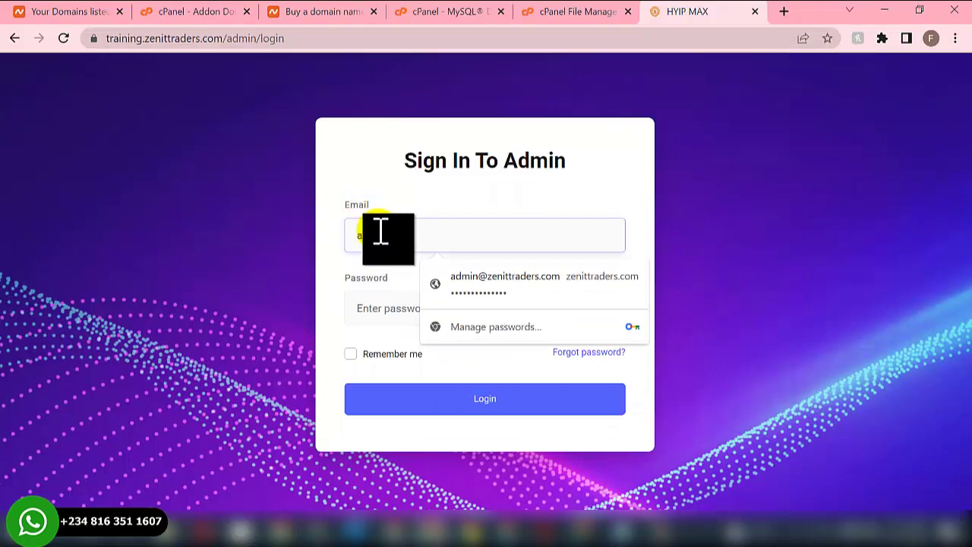
key("ctrl+v")
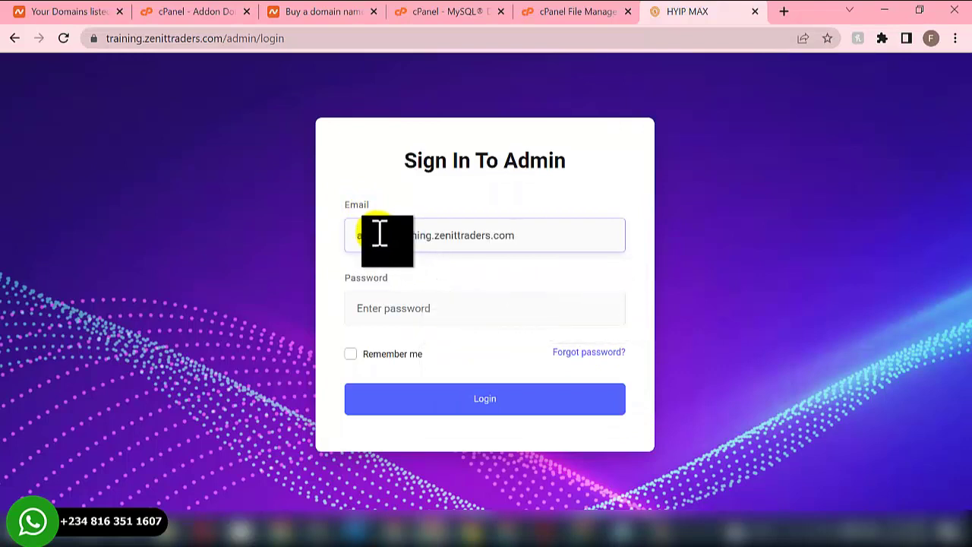
Copy the saved password from Notepad, paste it into Password, and sign in.
mouse_move(626, 534)
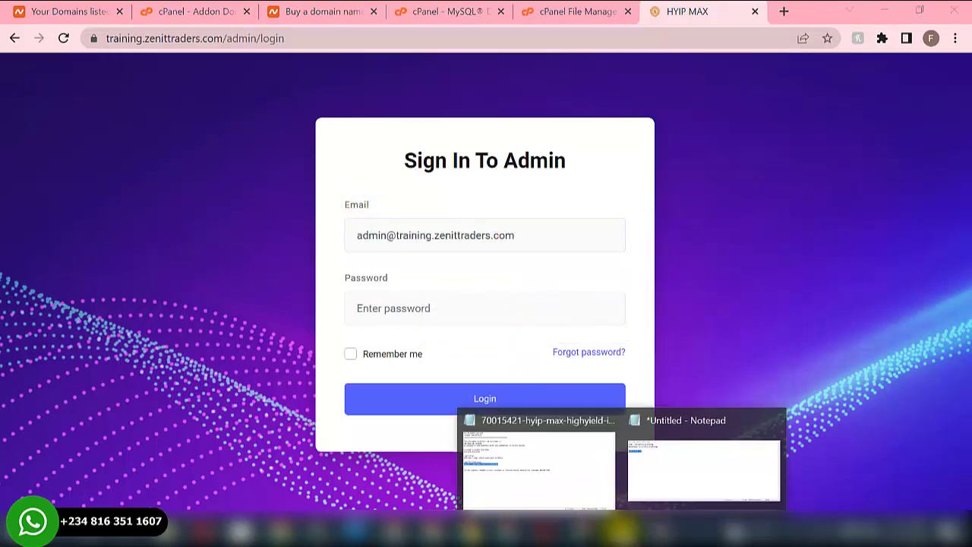
left_click(676, 465)
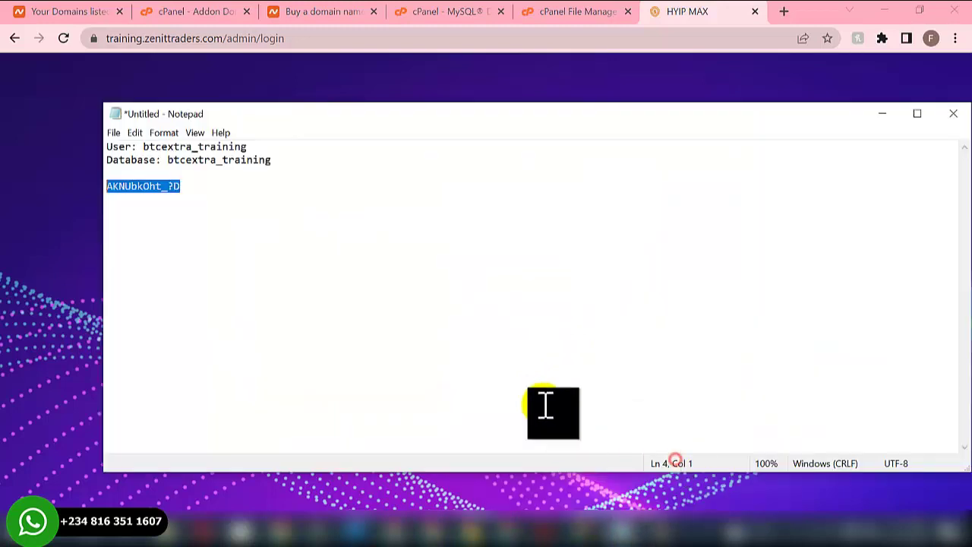
right_click(125, 188)
left_click(179, 228)
key("alt+Tab")
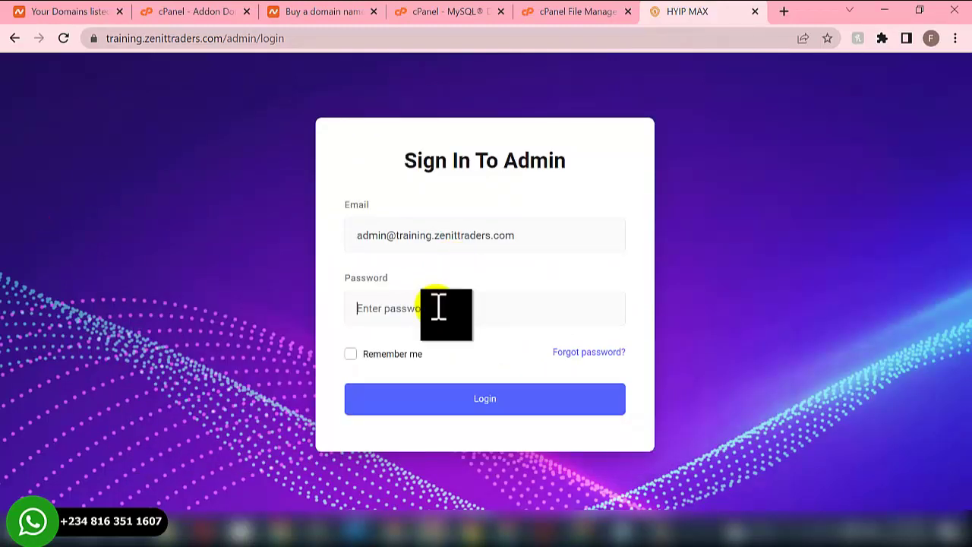
left_click(436, 306)
key("ctrl+v")
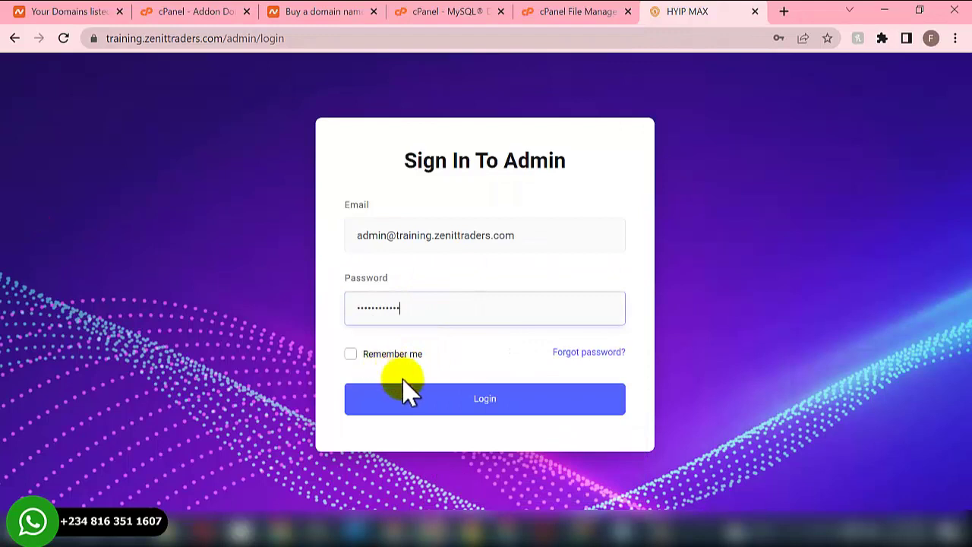
left_click(434, 403)
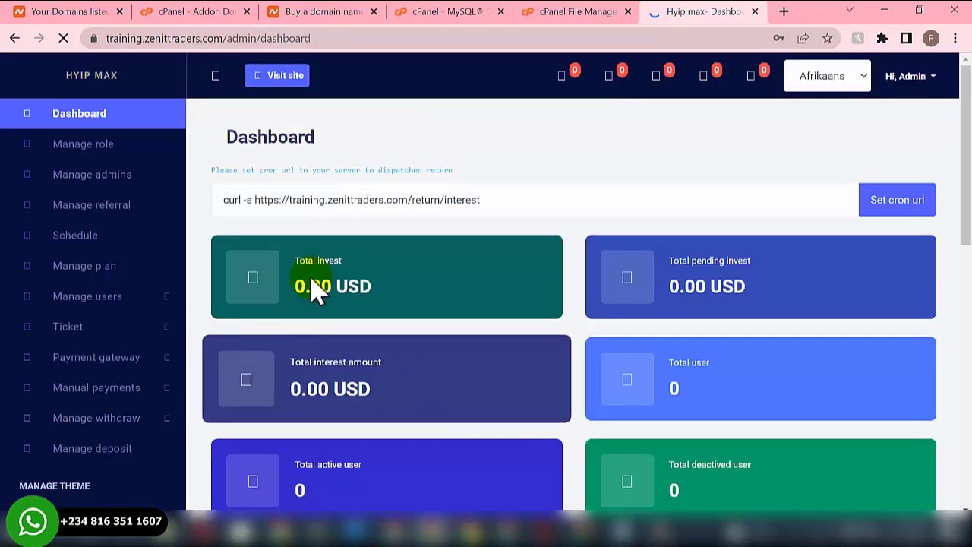
Decline Chrome's password saving and review the dashboard's zeroed totals.
left_click(805, 259)
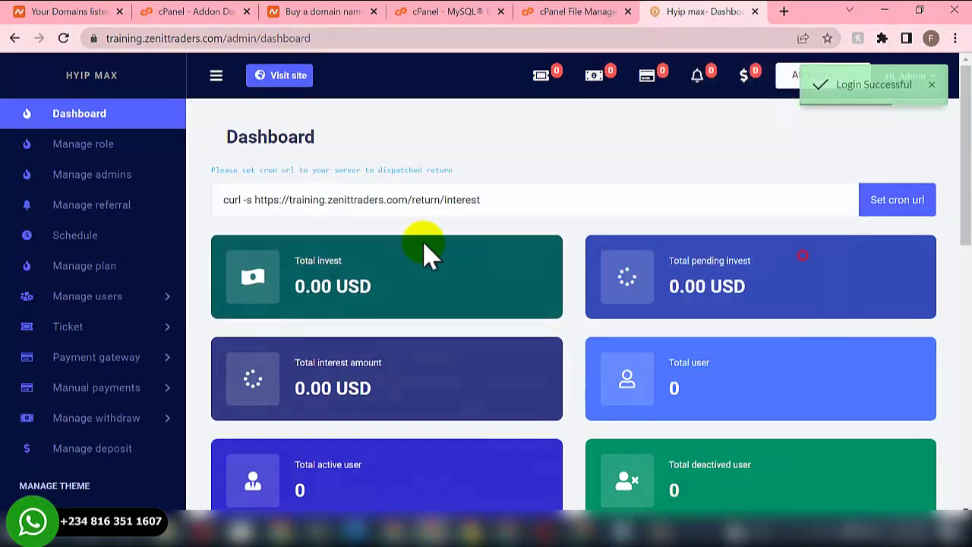
scroll(221, 247, "down", 4)
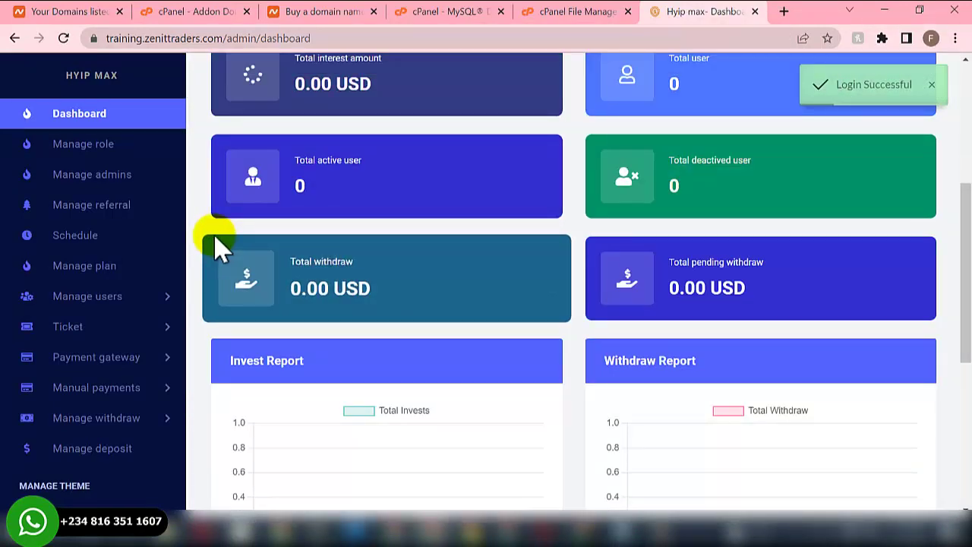
scroll(221, 247, "up", 4)
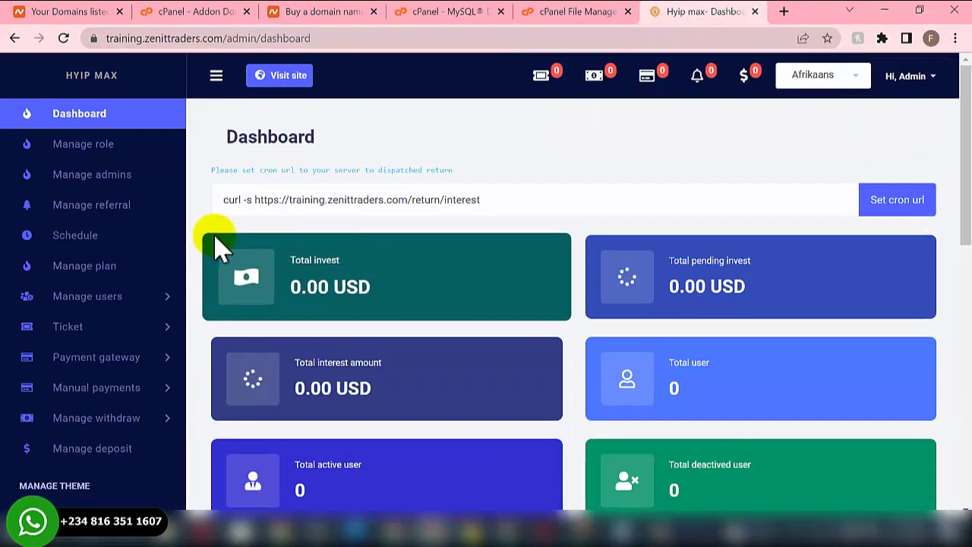